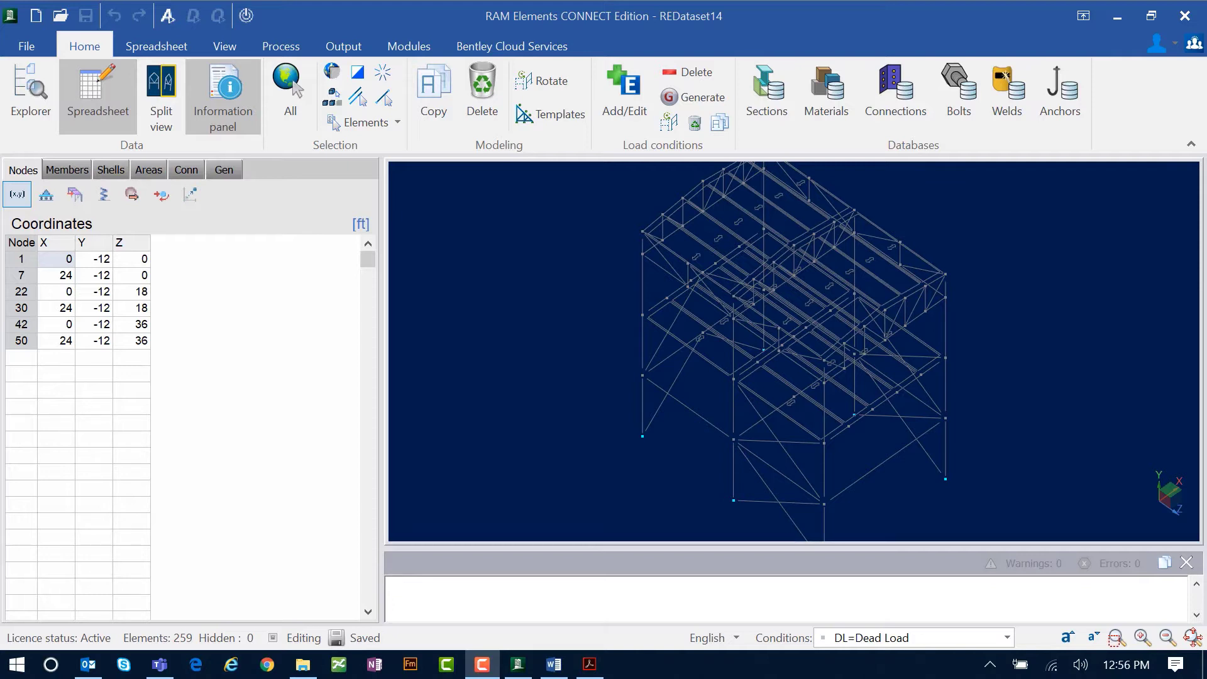
Step: Make the nodal springs compression-only in TX and TZ for node 1 and copy these settings to all other selected support nodes
left_click(25, 176)
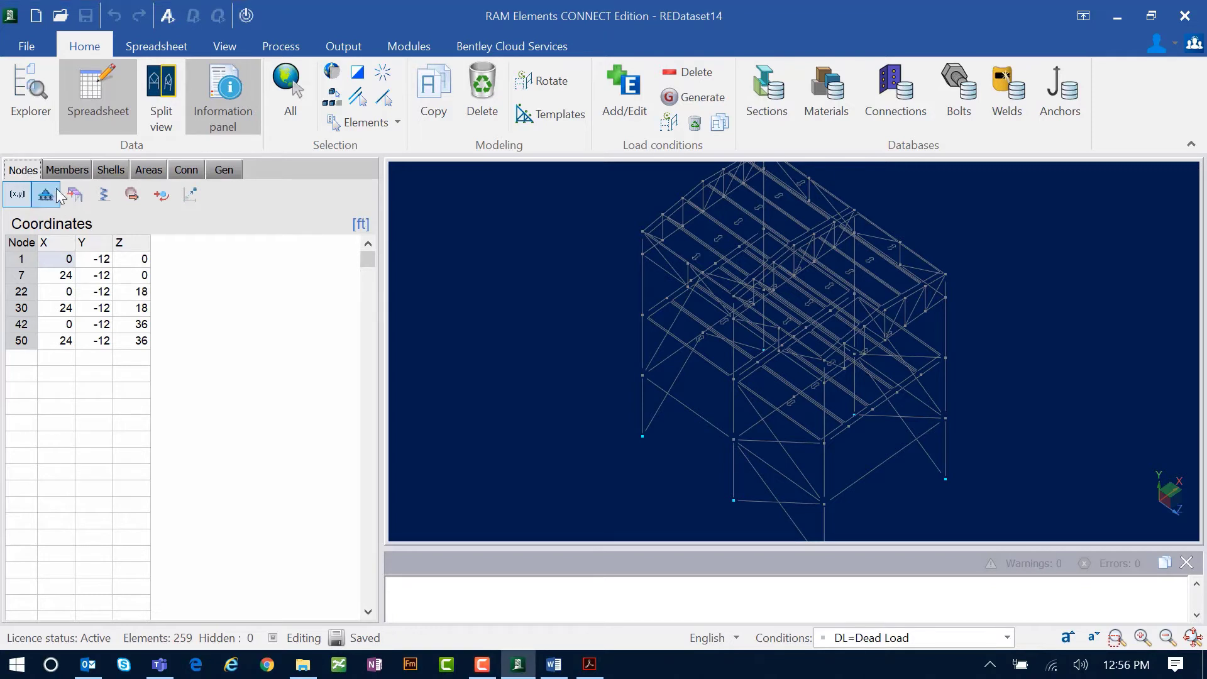
left_click(103, 194)
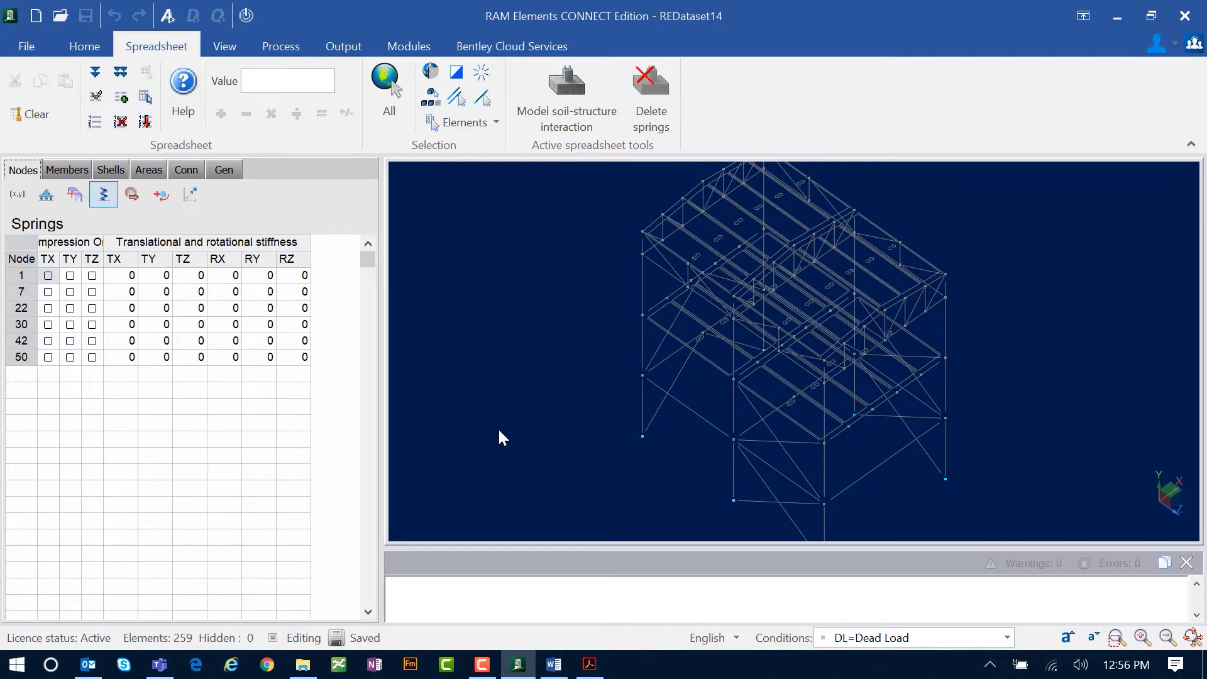
left_click(48, 277)
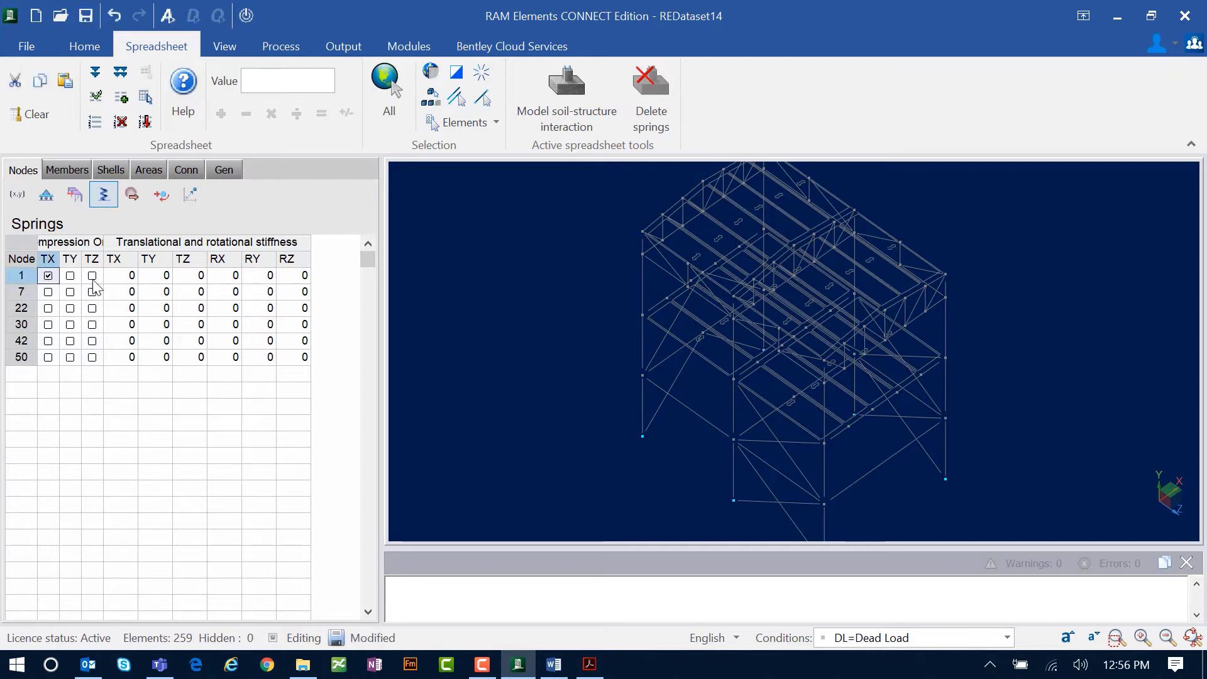
left_click(92, 279)
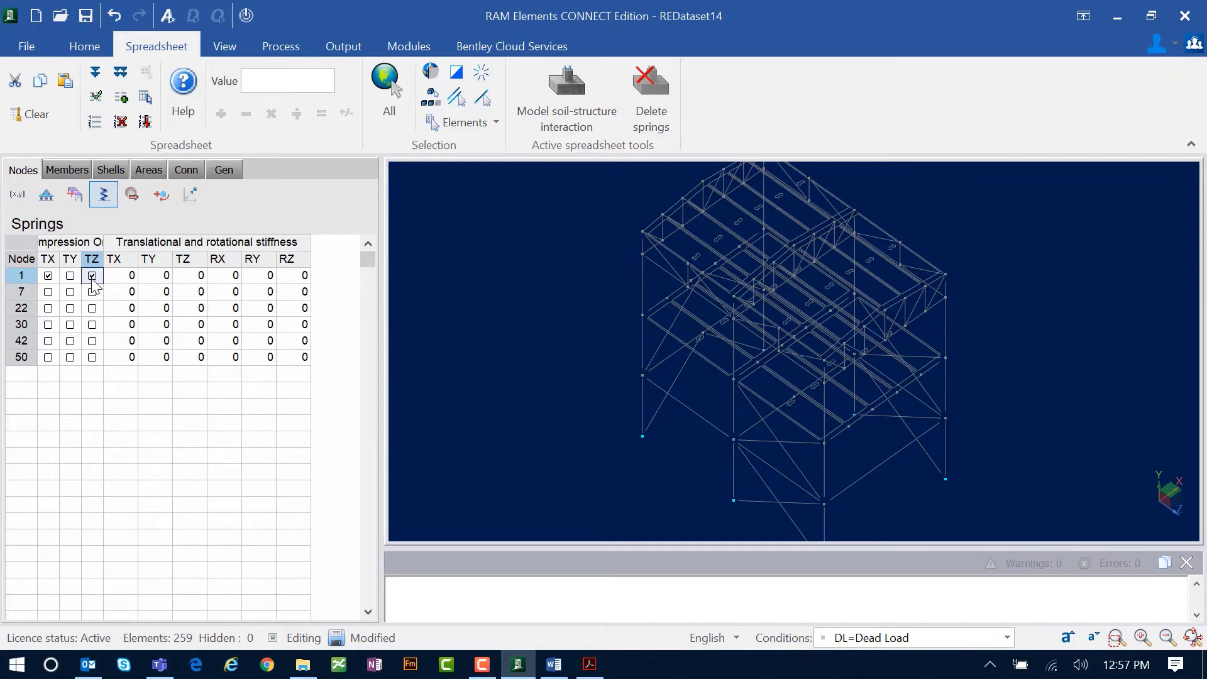
left_click(119, 75)
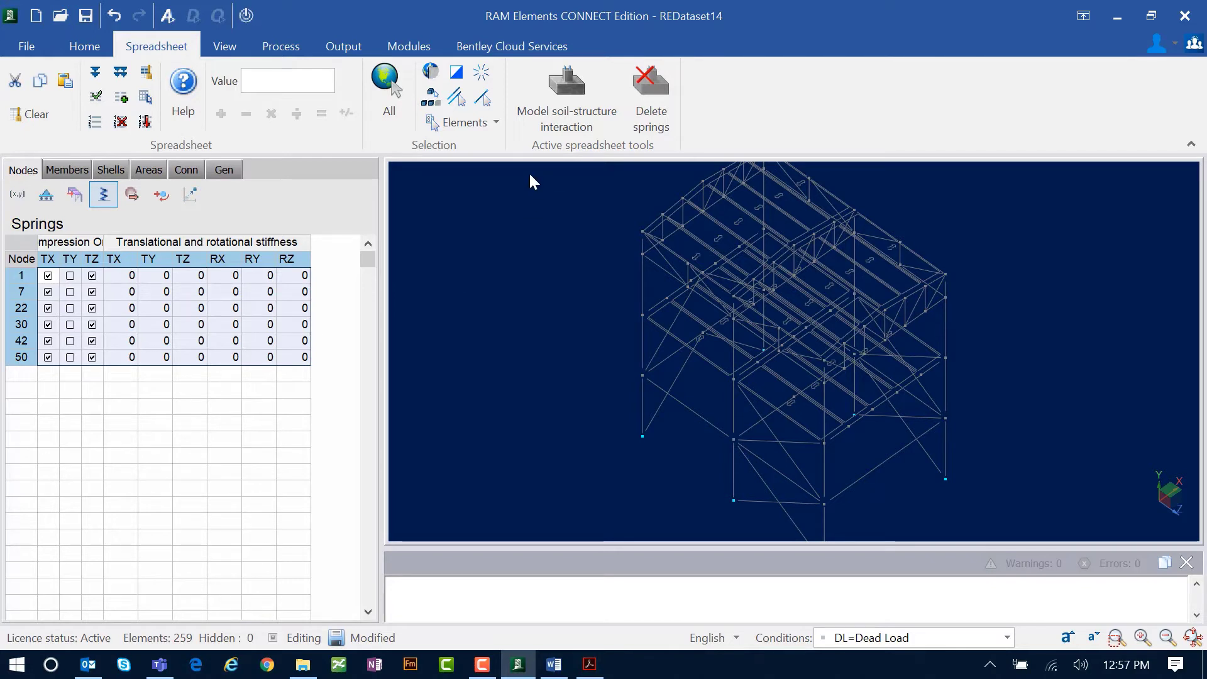
Step: Start modelling soil-structure interaction for the selected nodes and choose medium density sand as the footing's soil type
left_click(545, 116)
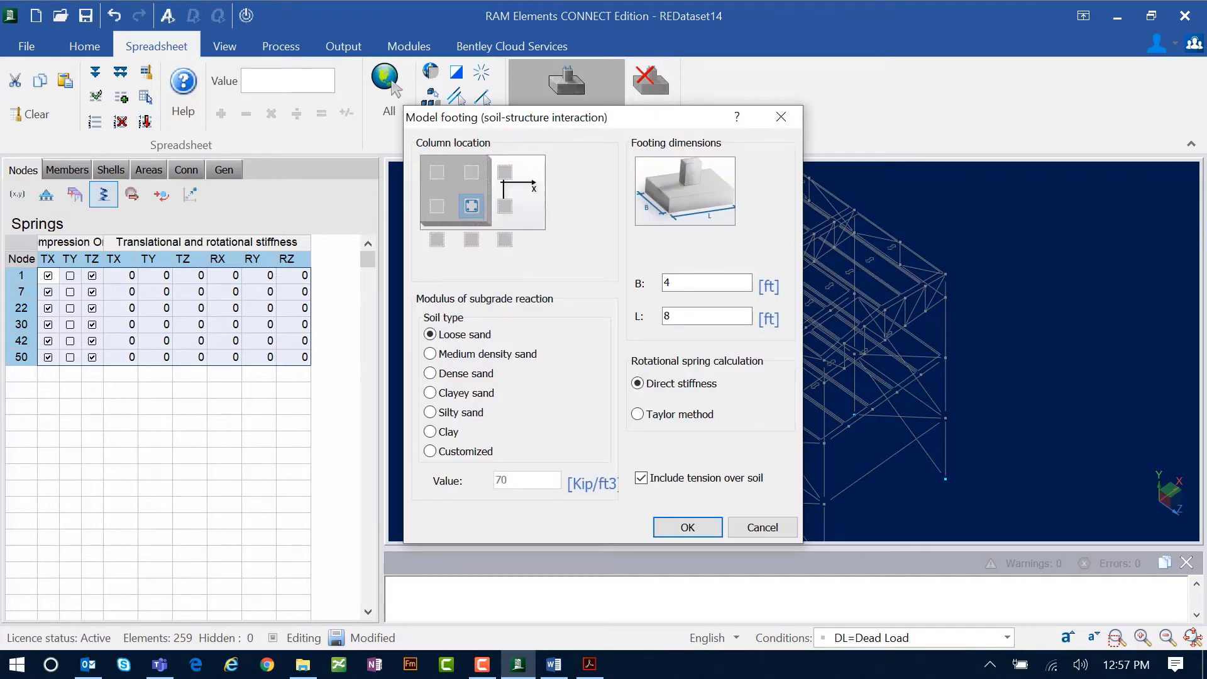
key("alt+Tab")
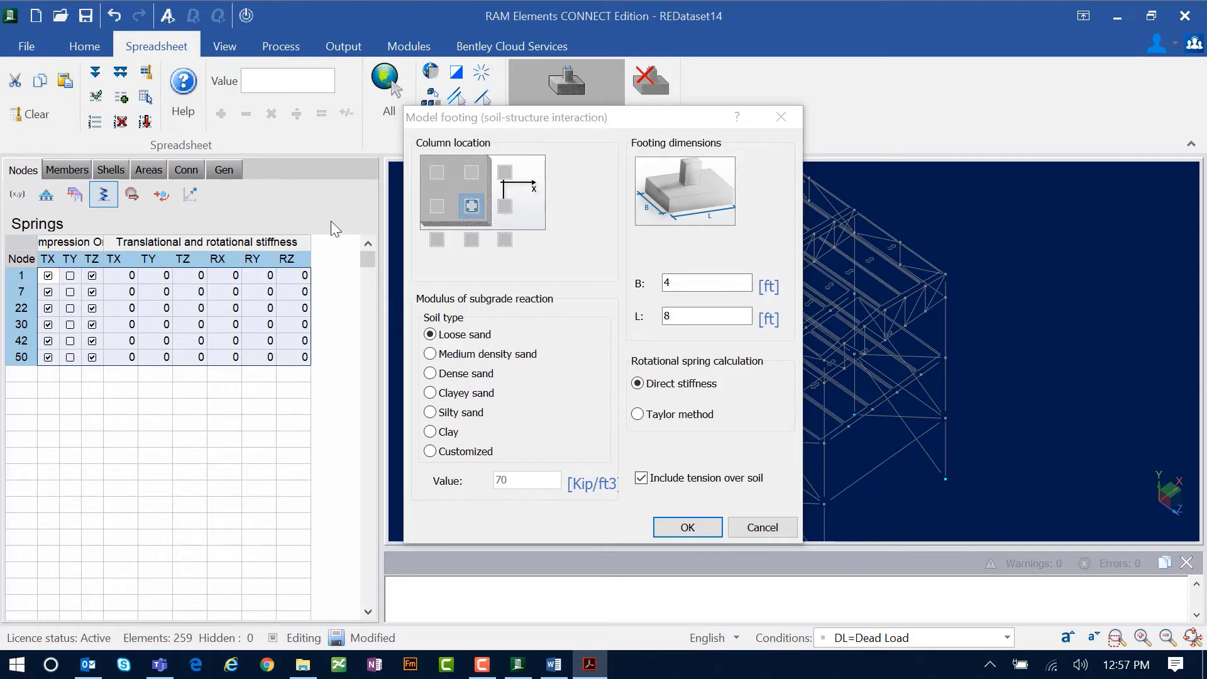
left_click(473, 209)
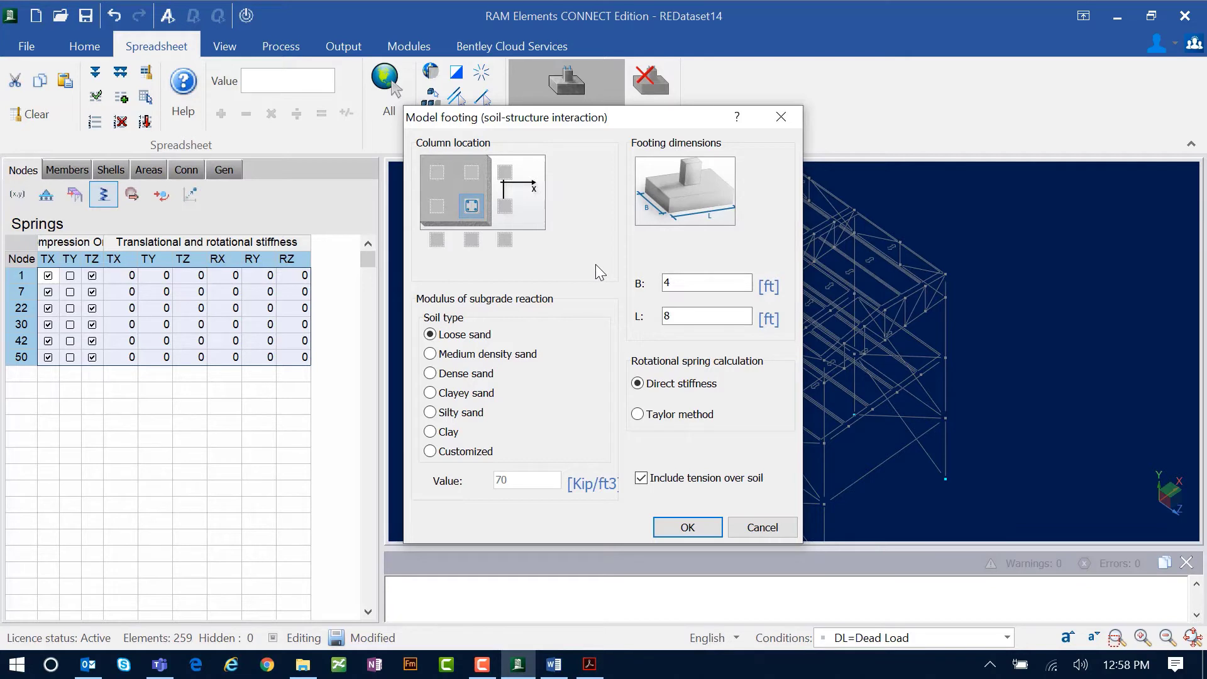
left_click(431, 355)
left_click(430, 451)
left_click(523, 482)
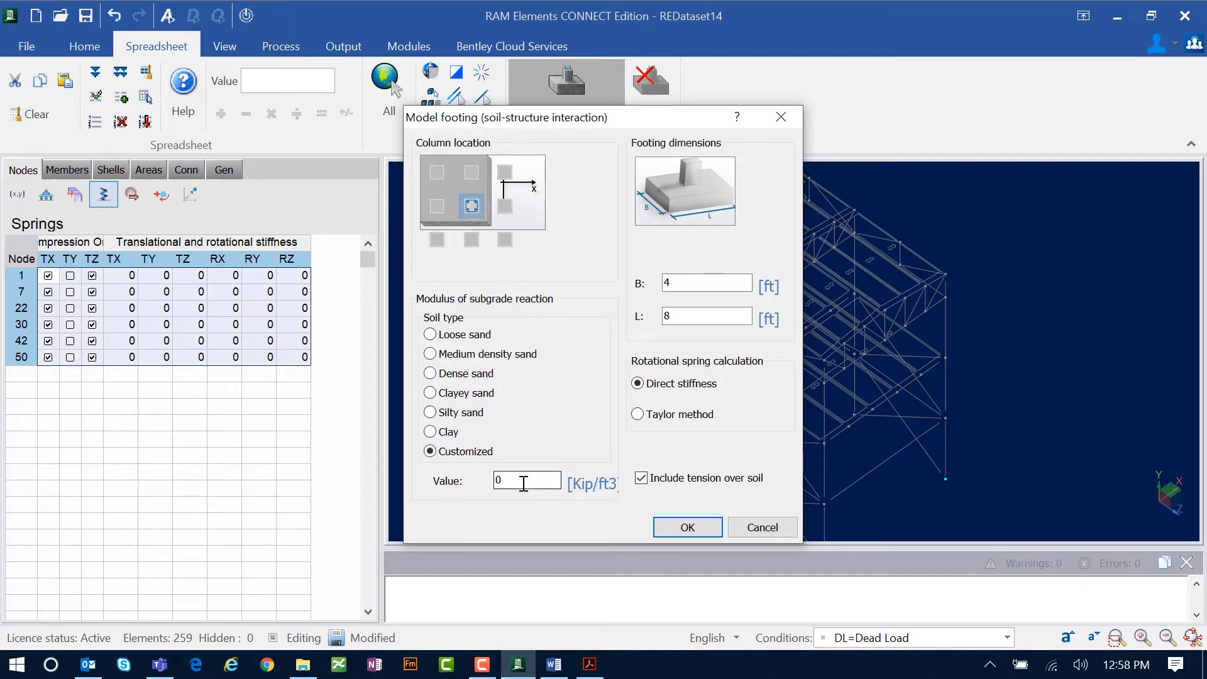
left_click(484, 355)
Step: Generate the footing springs with B of 4 ft, L of 8 ft, direct stiffness and tension over soil included
left_click(694, 283)
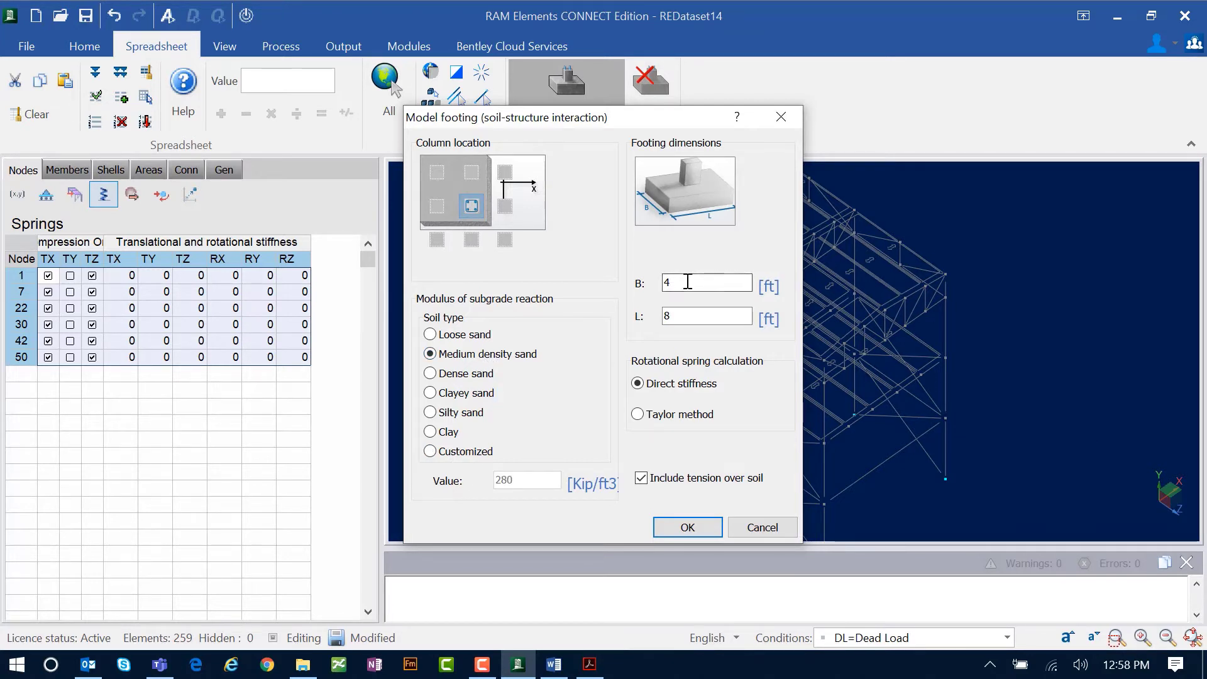
left_click_drag(698, 286, 639, 284)
double_click(686, 315)
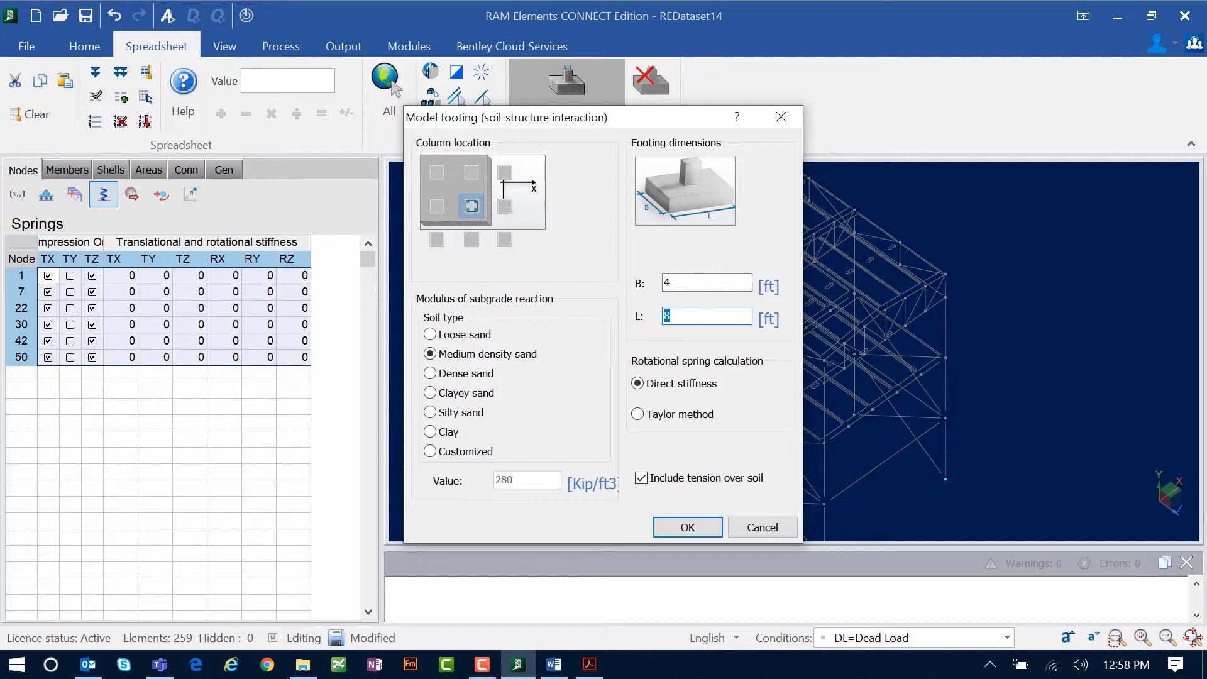
key("alt+Tab")
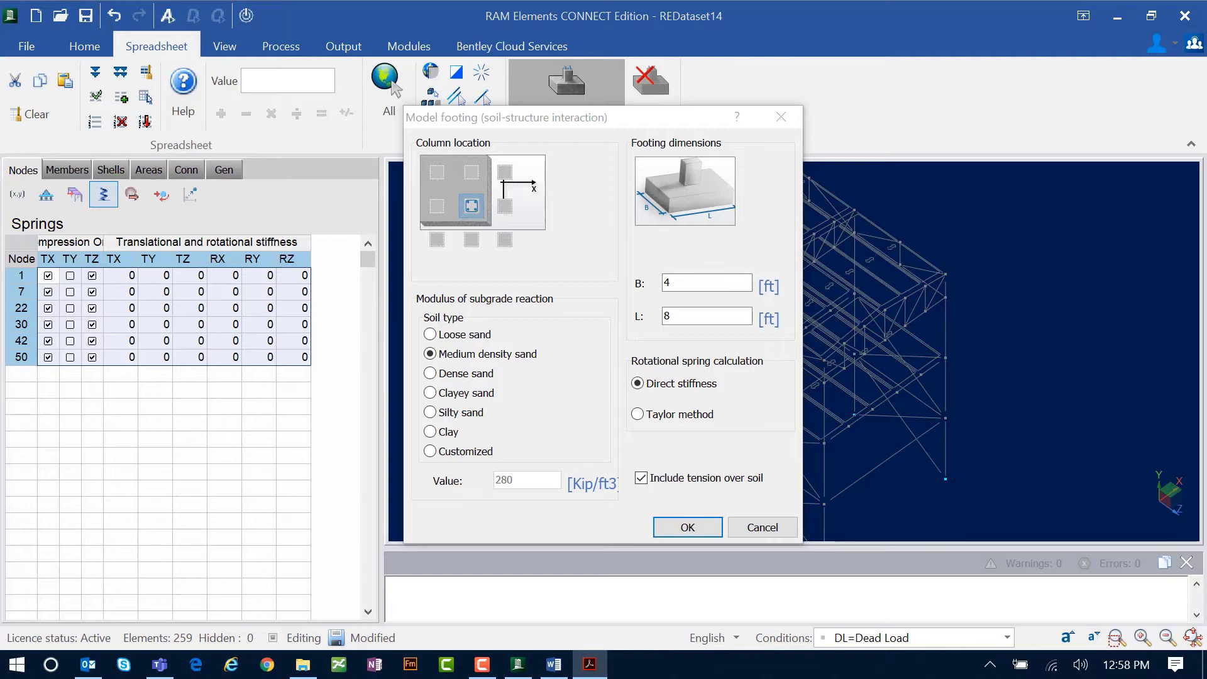
left_click(687, 528)
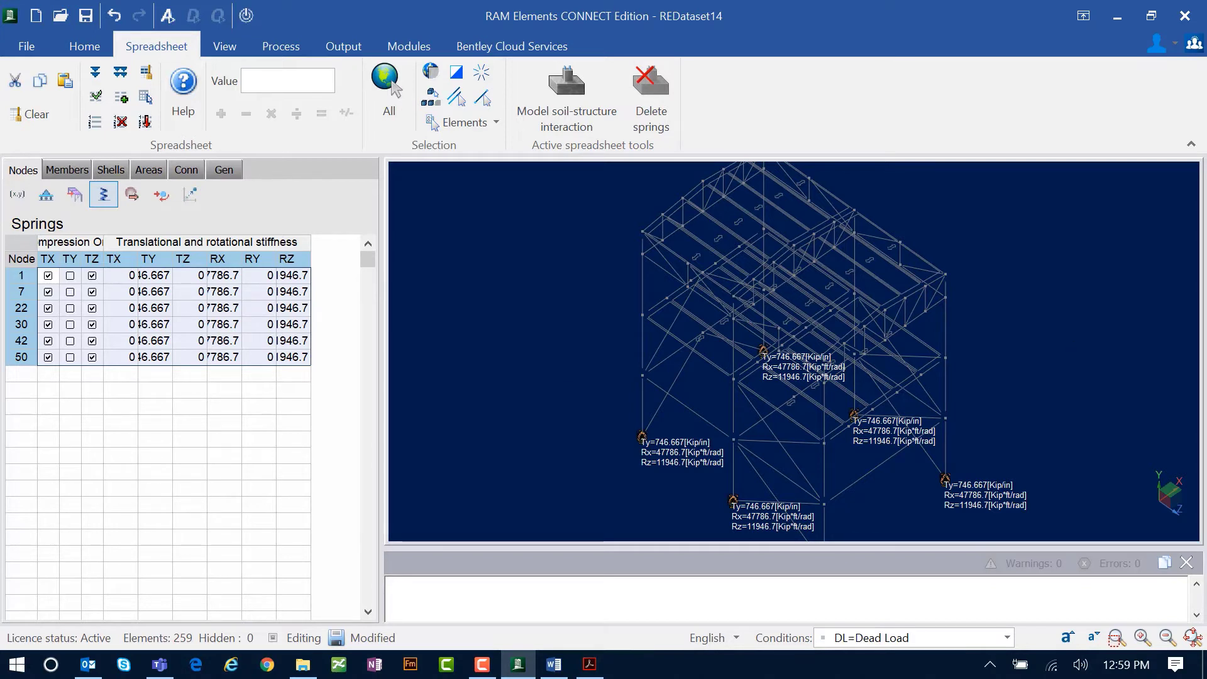
key("alt+Tab")
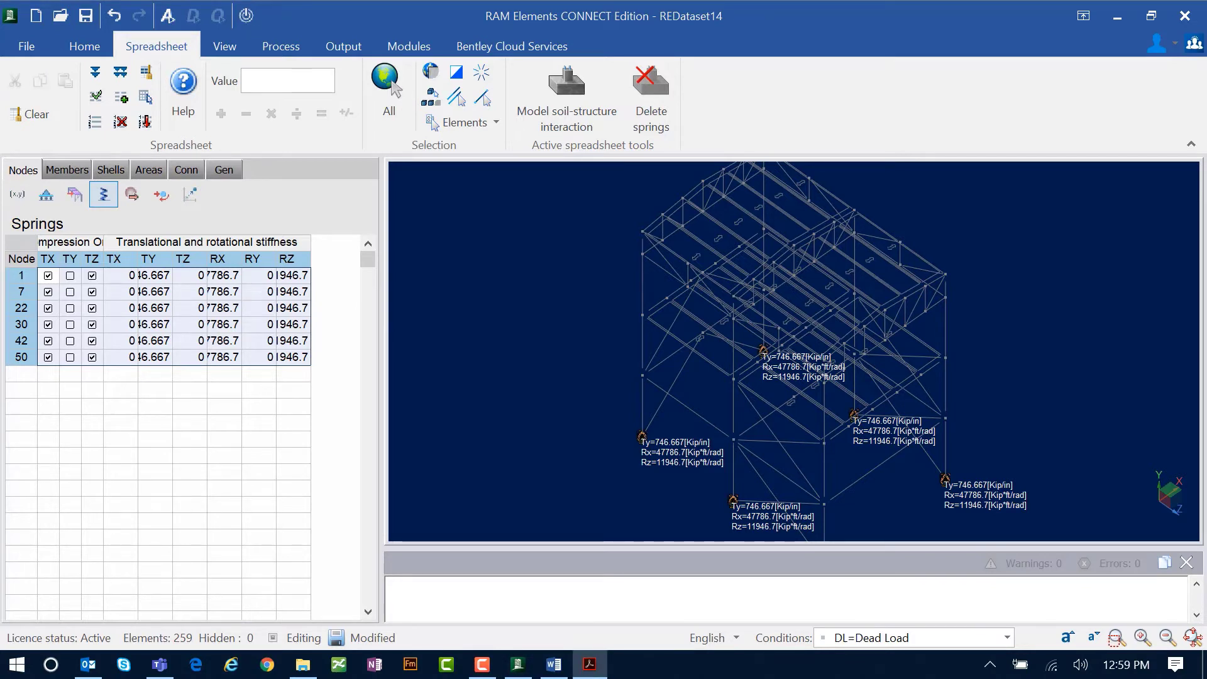
Step: Analyze the model with the default options and design all members, using AISC-05 LRFD for hot-rolled steel
left_click(272, 49)
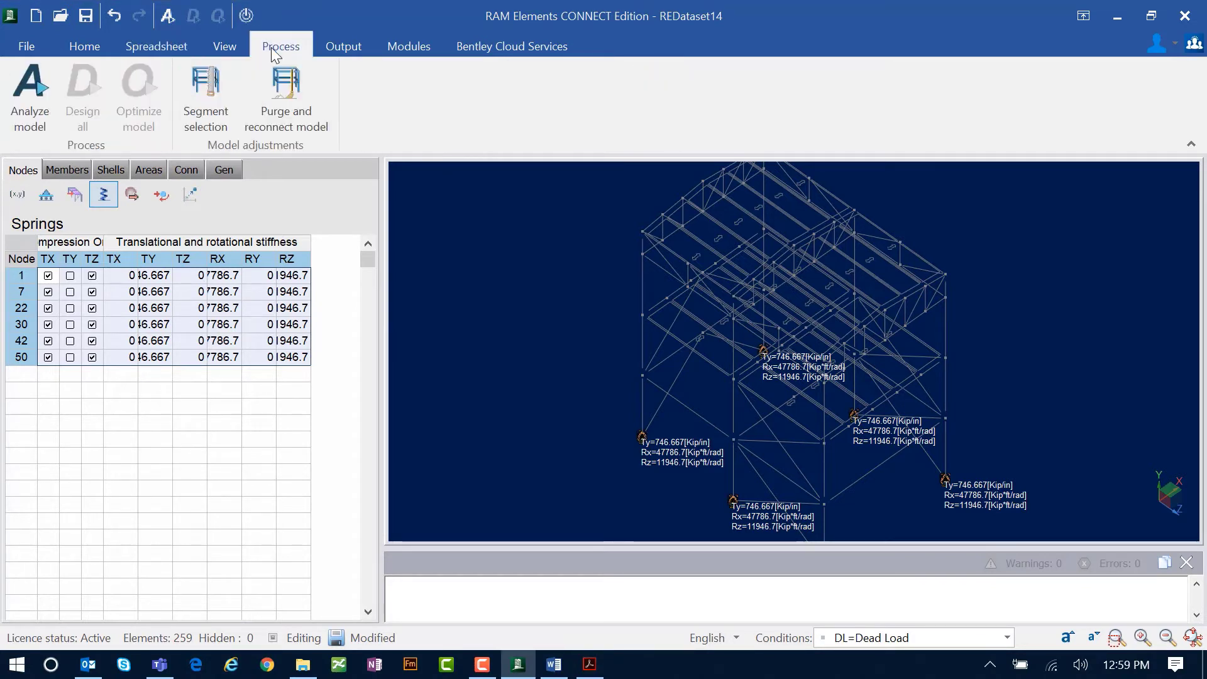
left_click(17, 114)
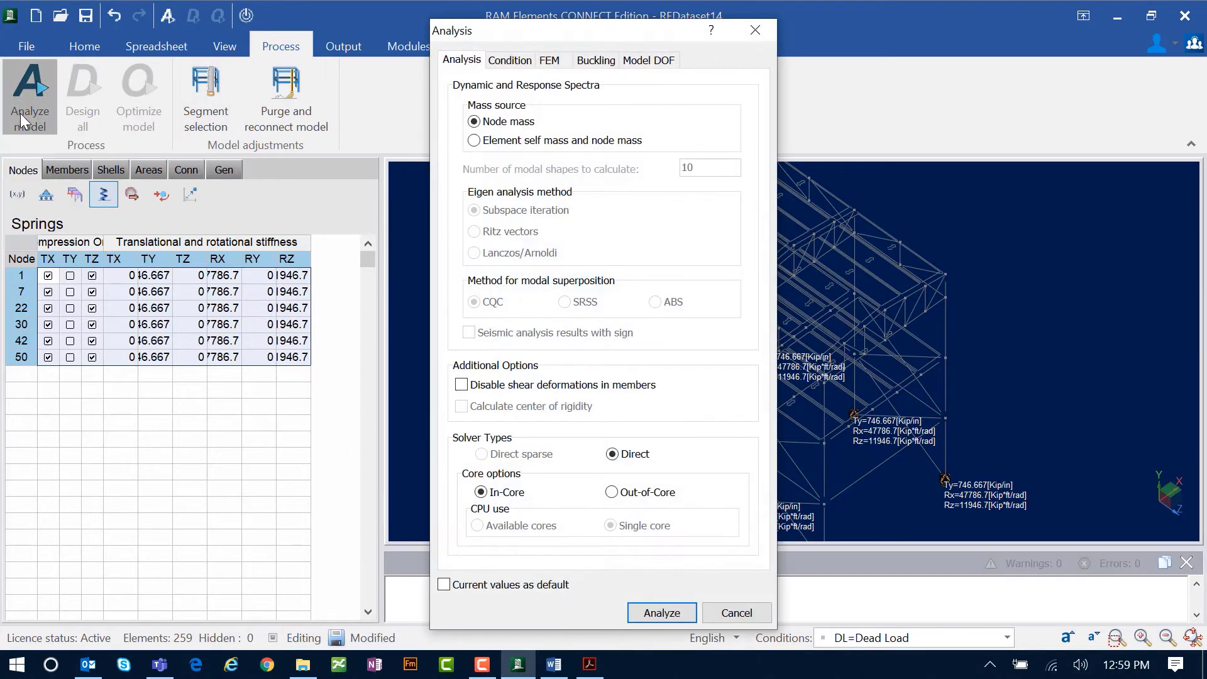
left_click(658, 616)
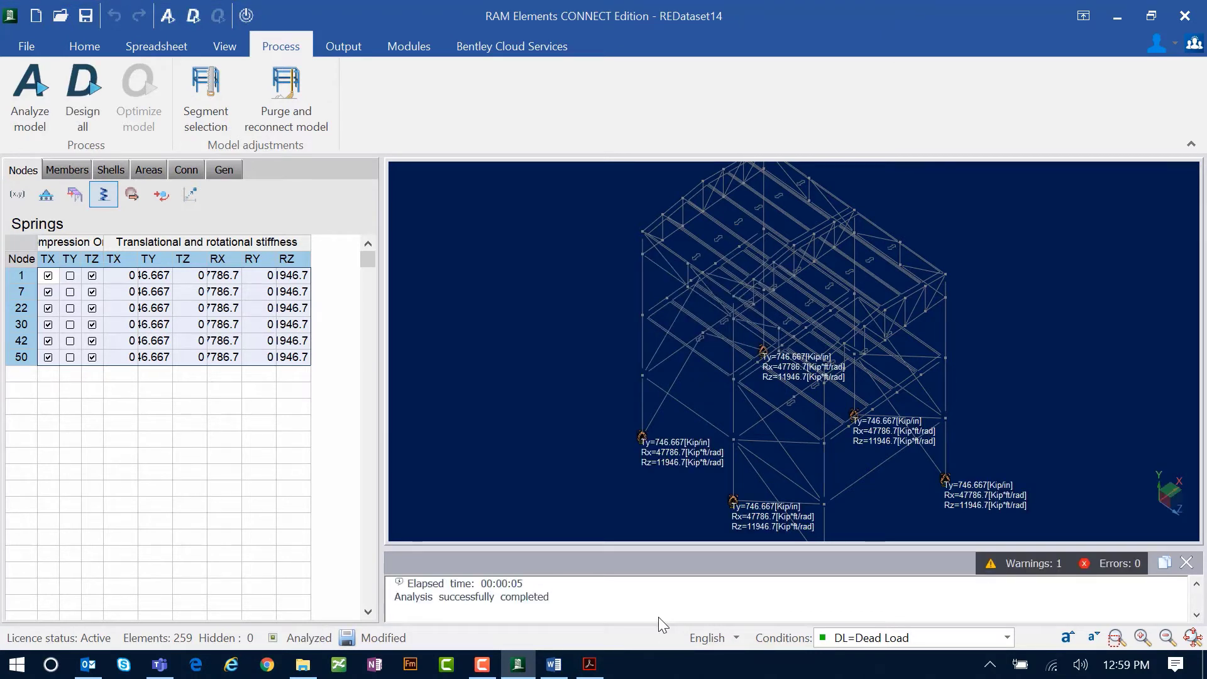
left_click(92, 119)
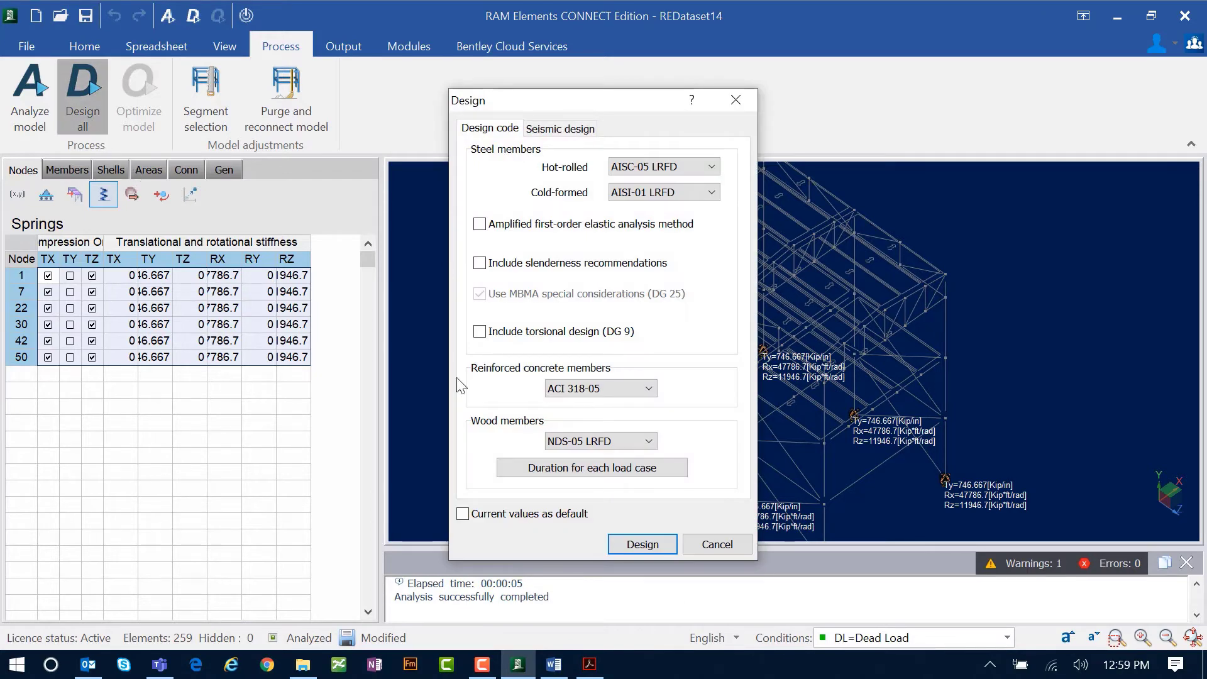
left_click(635, 544)
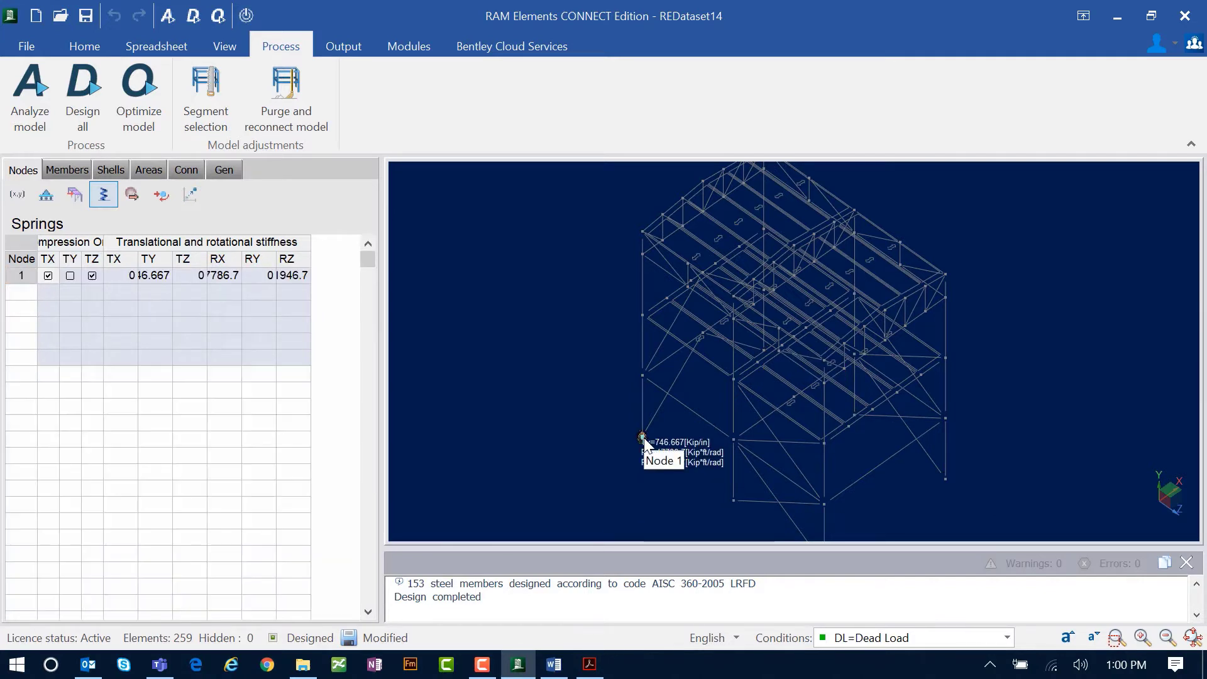
Step: Assign a combined footing design to base nodes 1 and 7
left_click(760, 349)
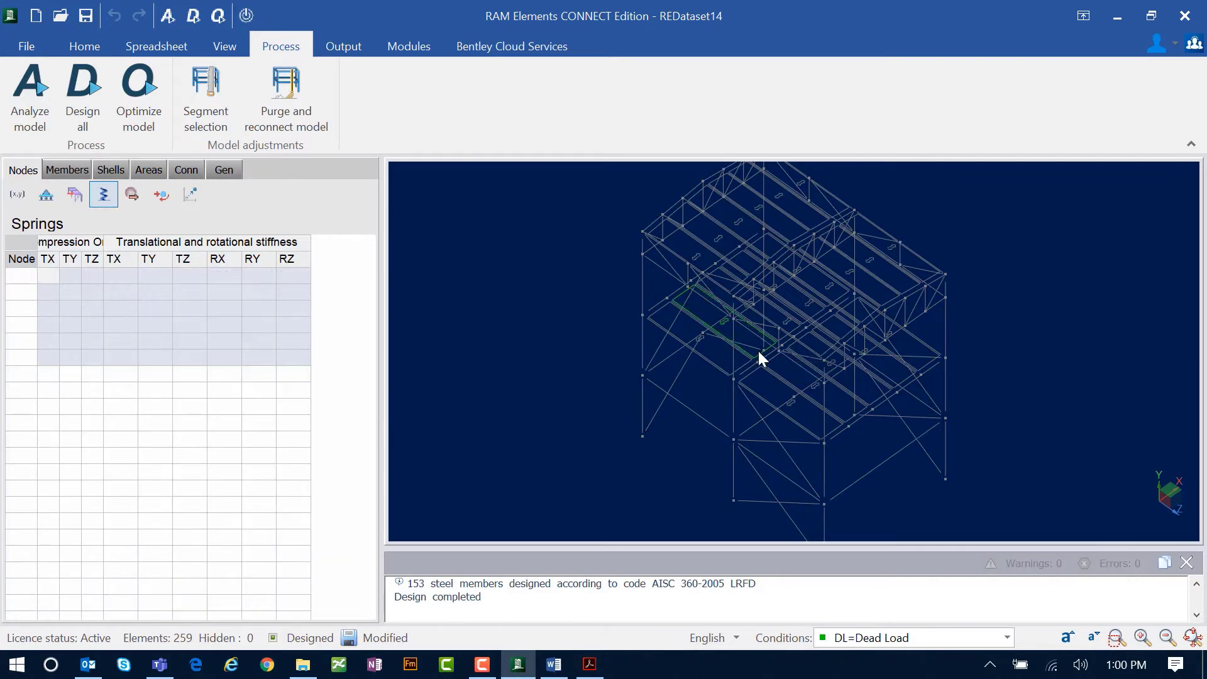
scroll(745, 358, "up", 5)
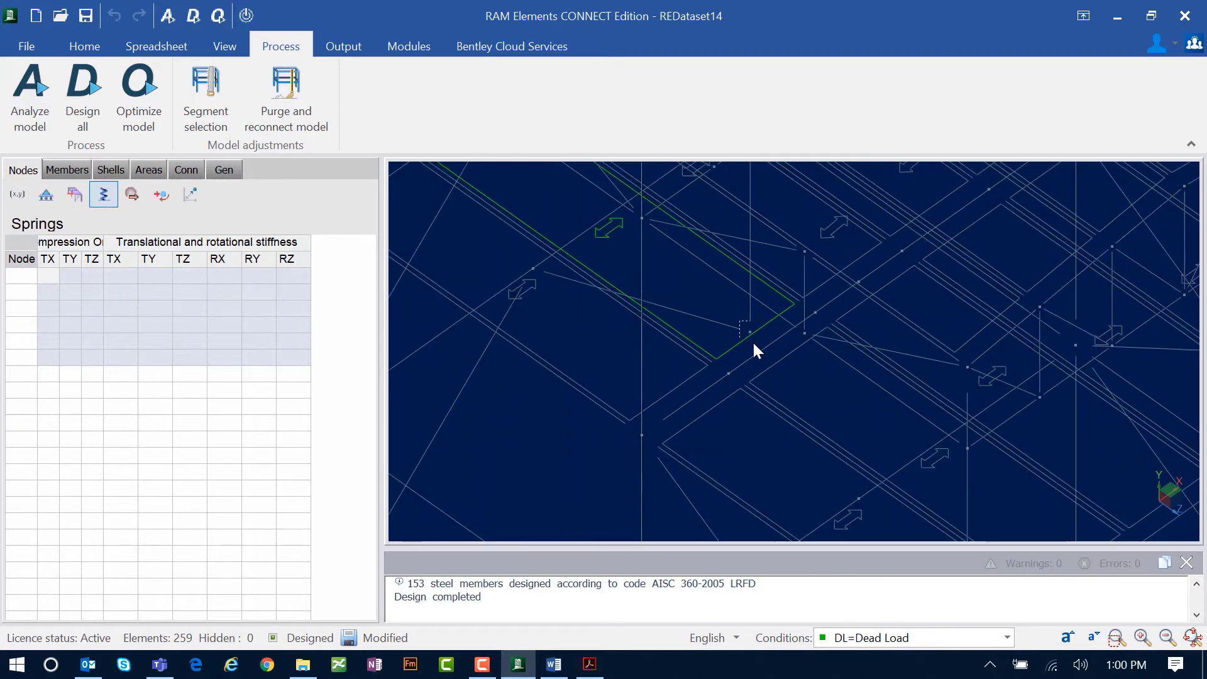
left_click(761, 344)
scroll(692, 334, "down", 5)
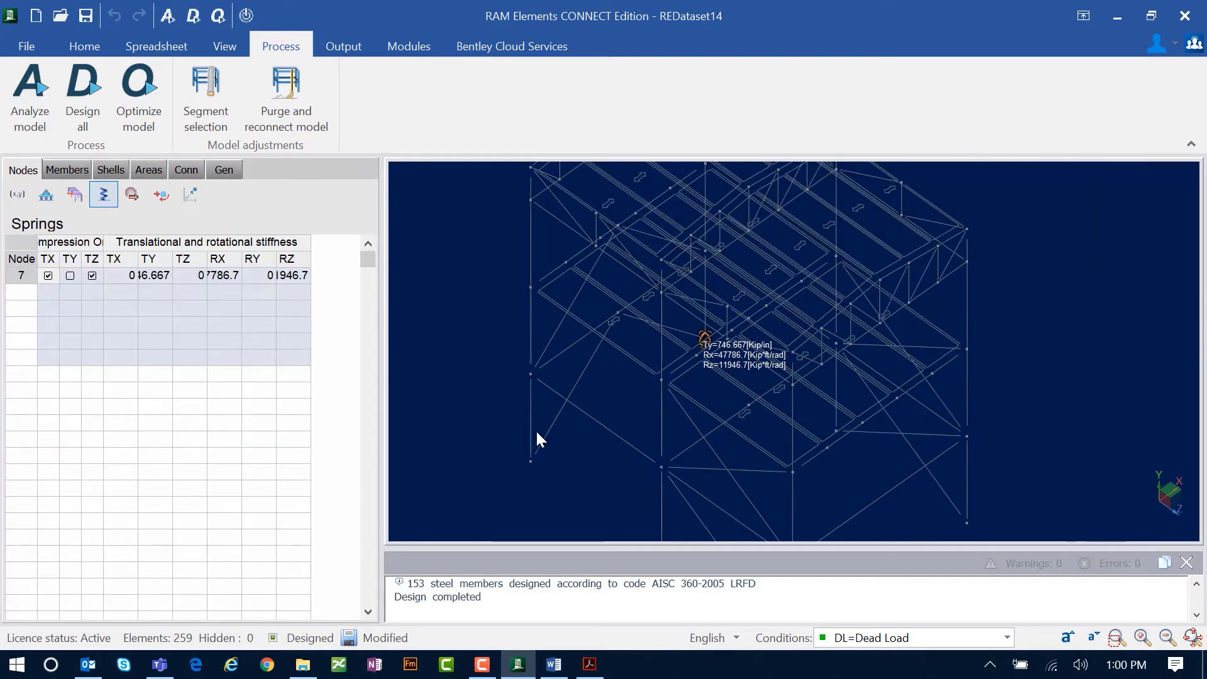
left_click(536, 460, "ctrl")
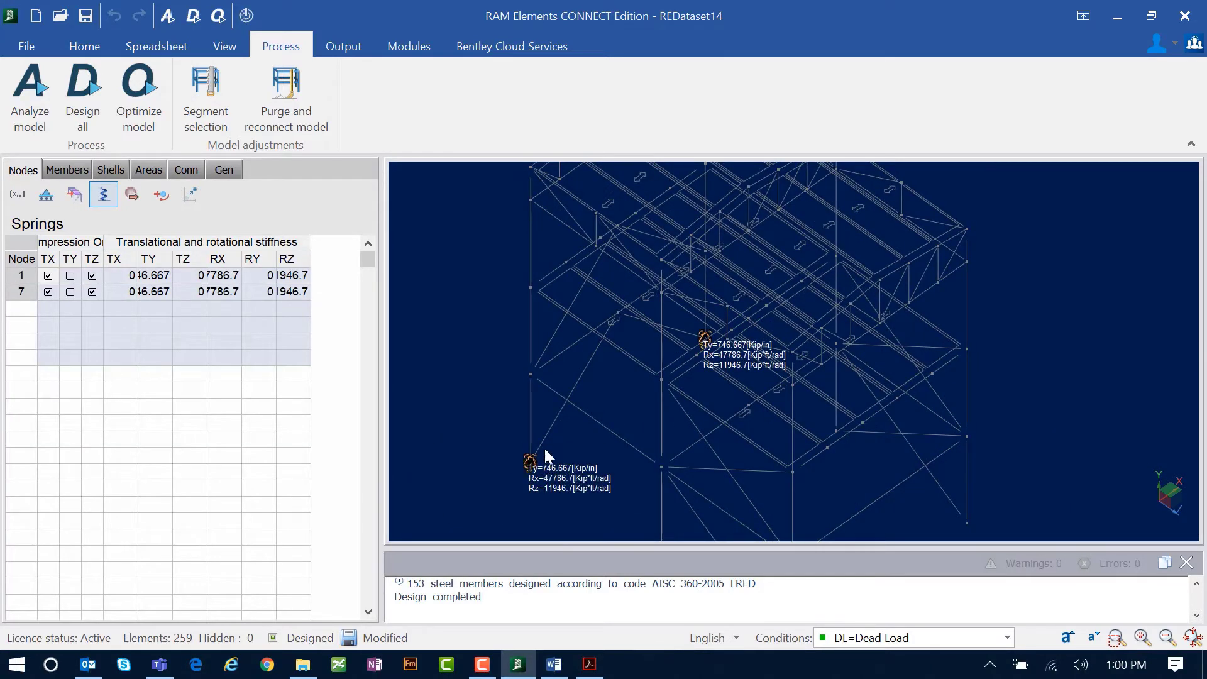
scroll(964, 521, "down", 2)
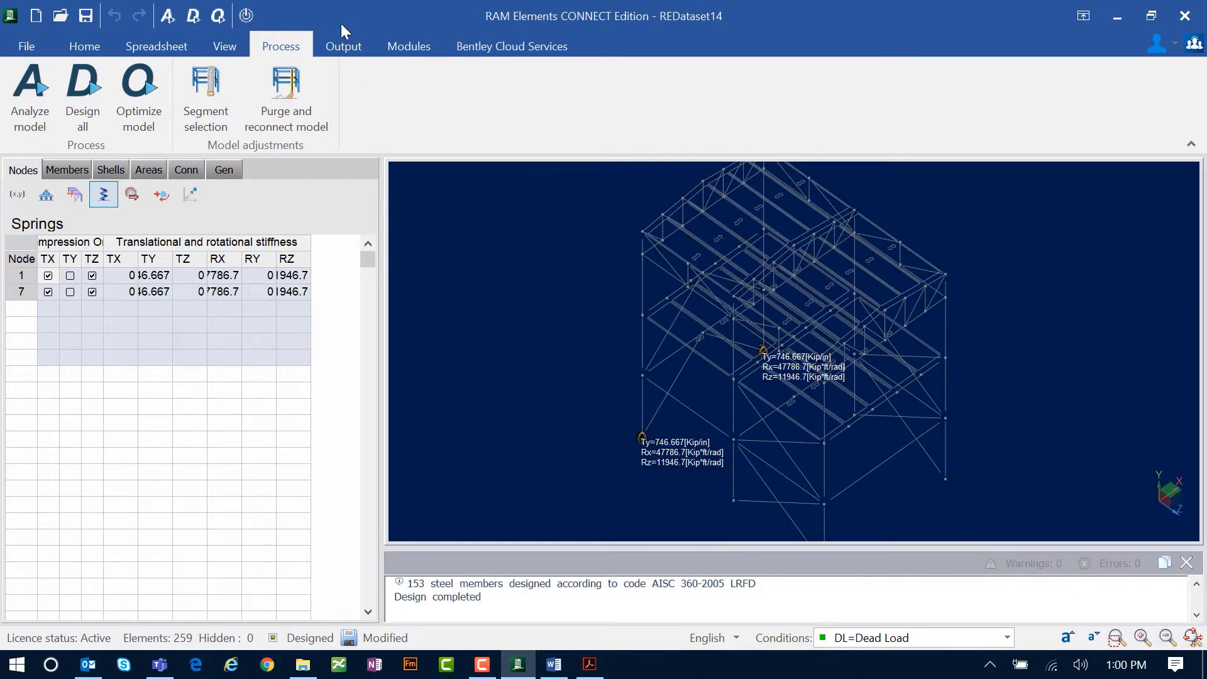
left_click(405, 46)
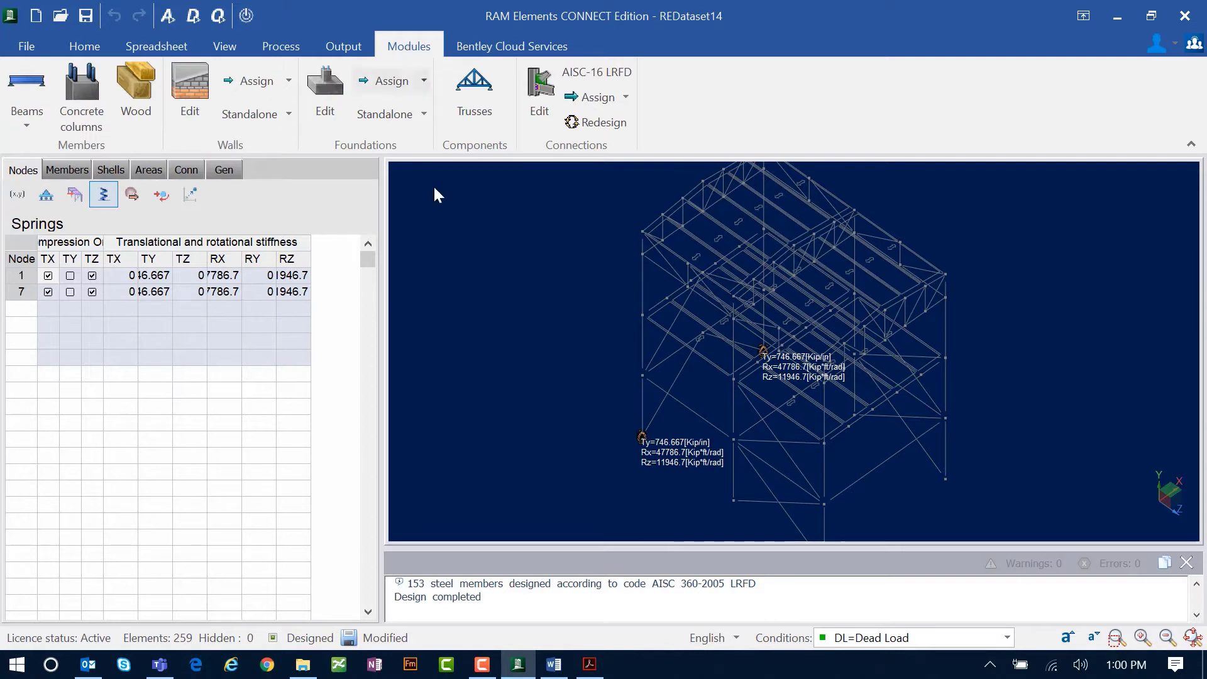
left_click(423, 117)
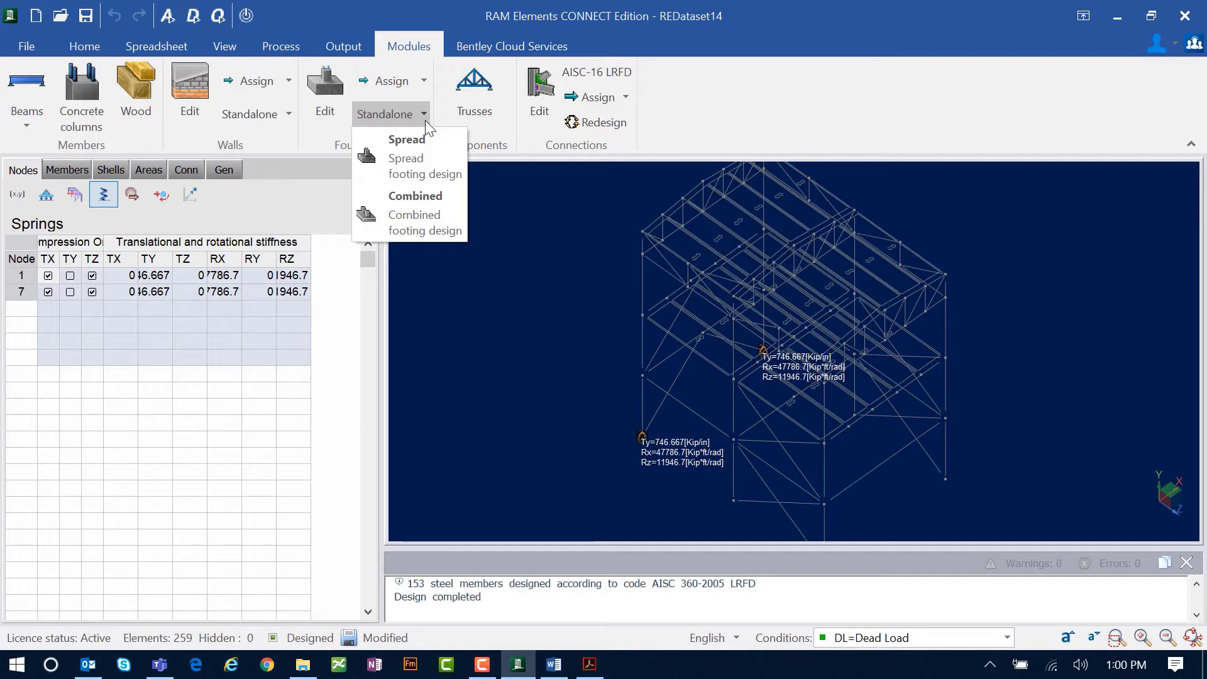
left_click(466, 9)
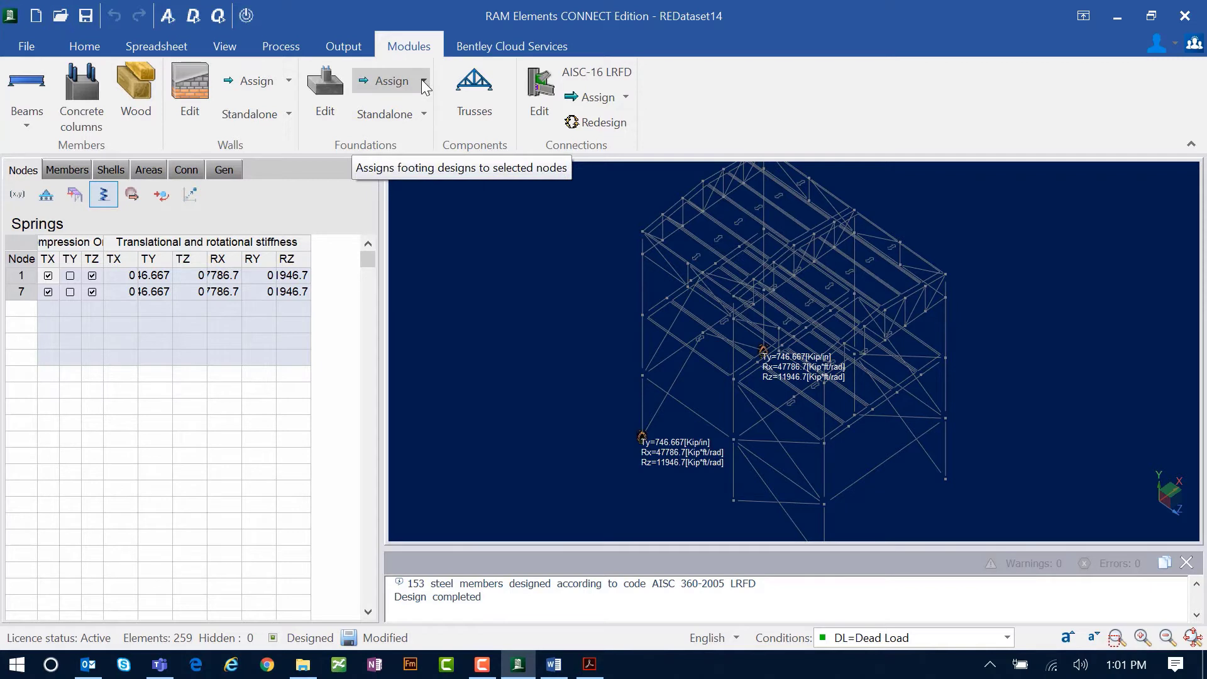
left_click(421, 80)
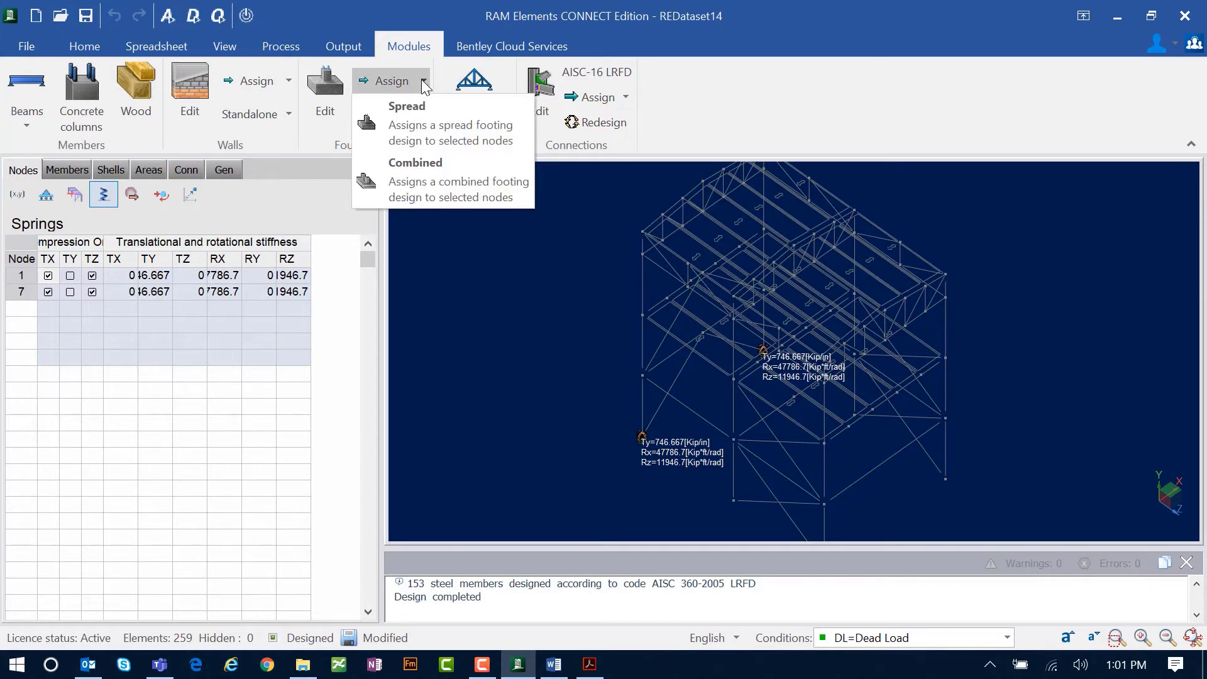
left_click(413, 183)
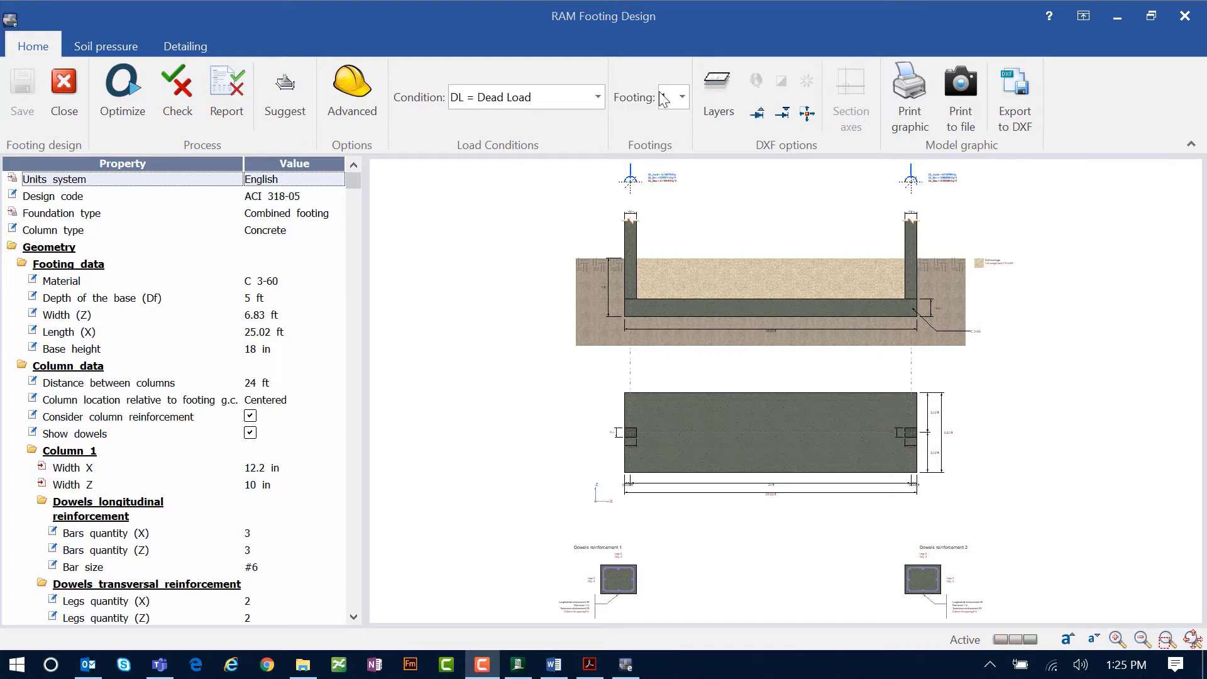
Step: Set the combined footing's material to C 4-60 from the United States reinforced concrete table
left_click(597, 97)
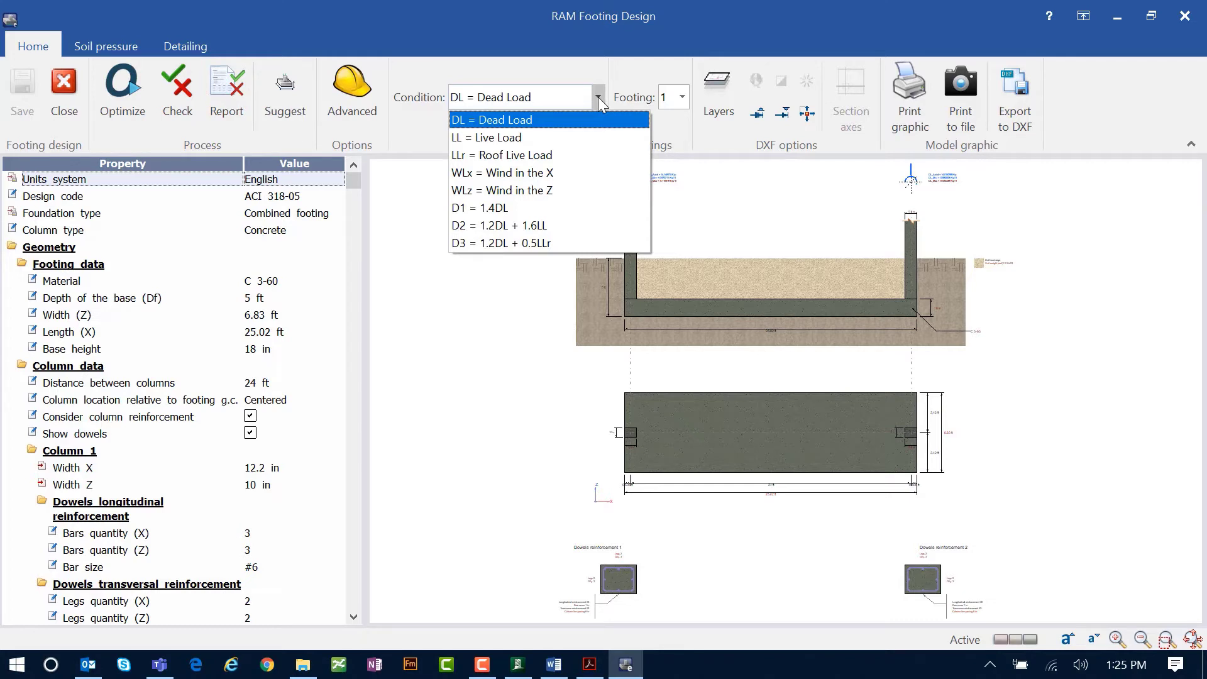
left_click(598, 97)
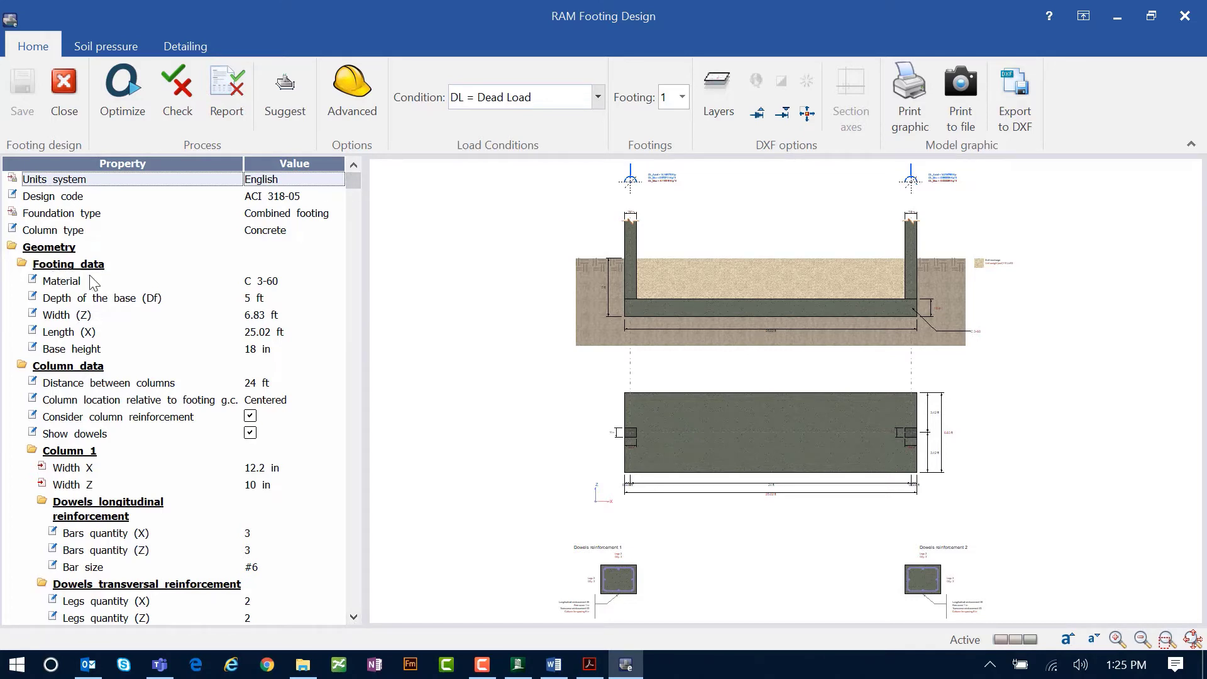
left_click(282, 284)
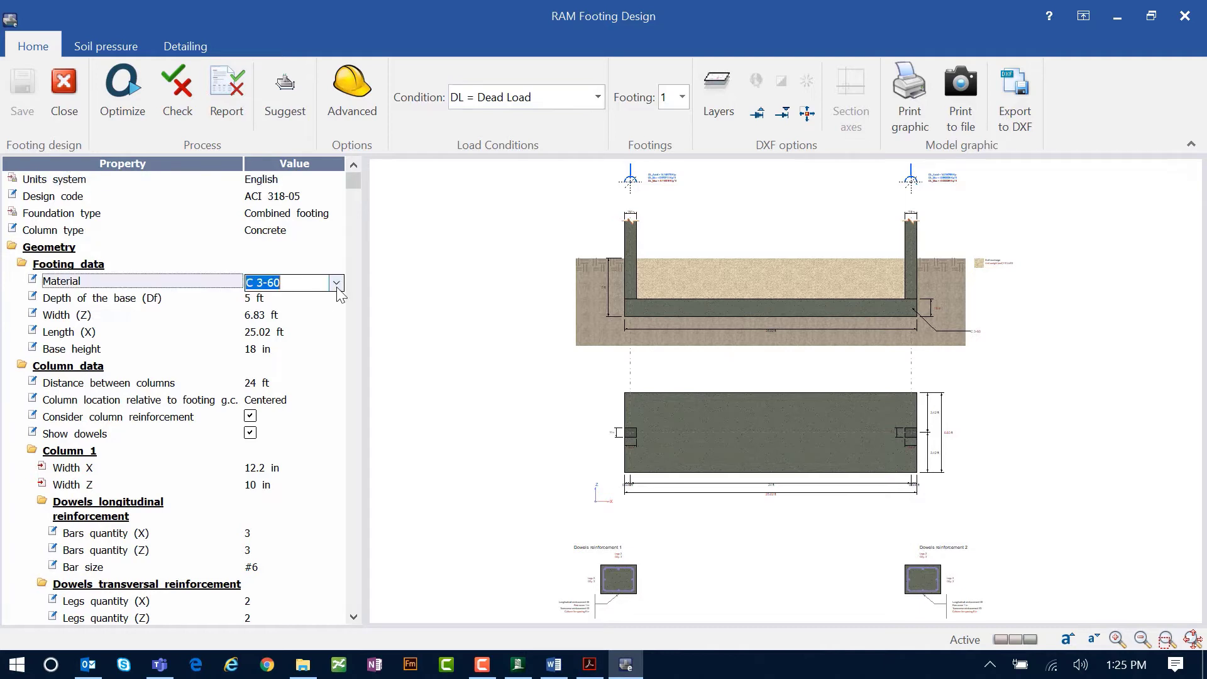
left_click(336, 283)
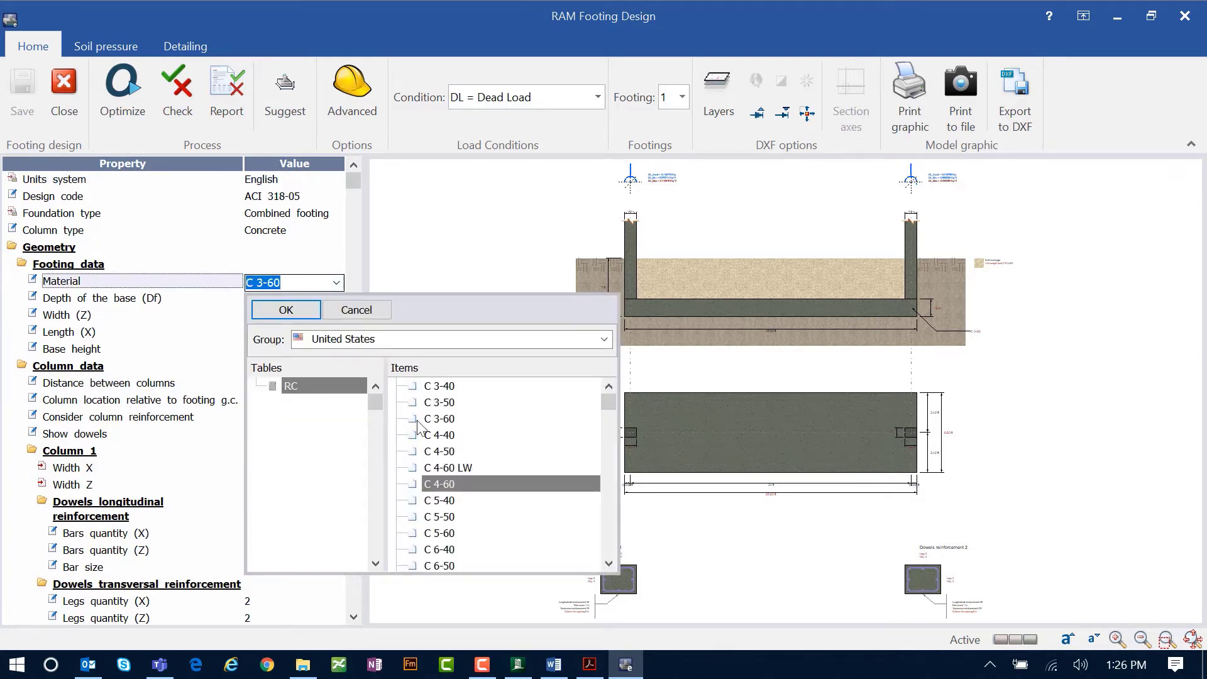
left_click(432, 489)
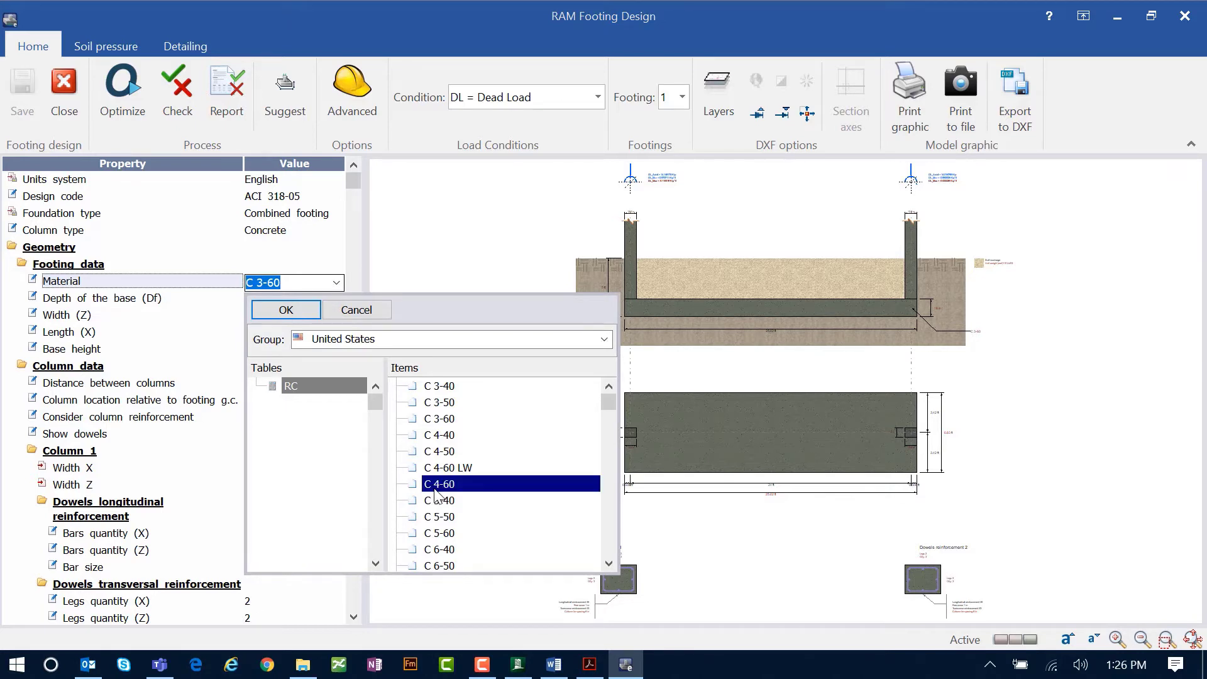
left_click(284, 319)
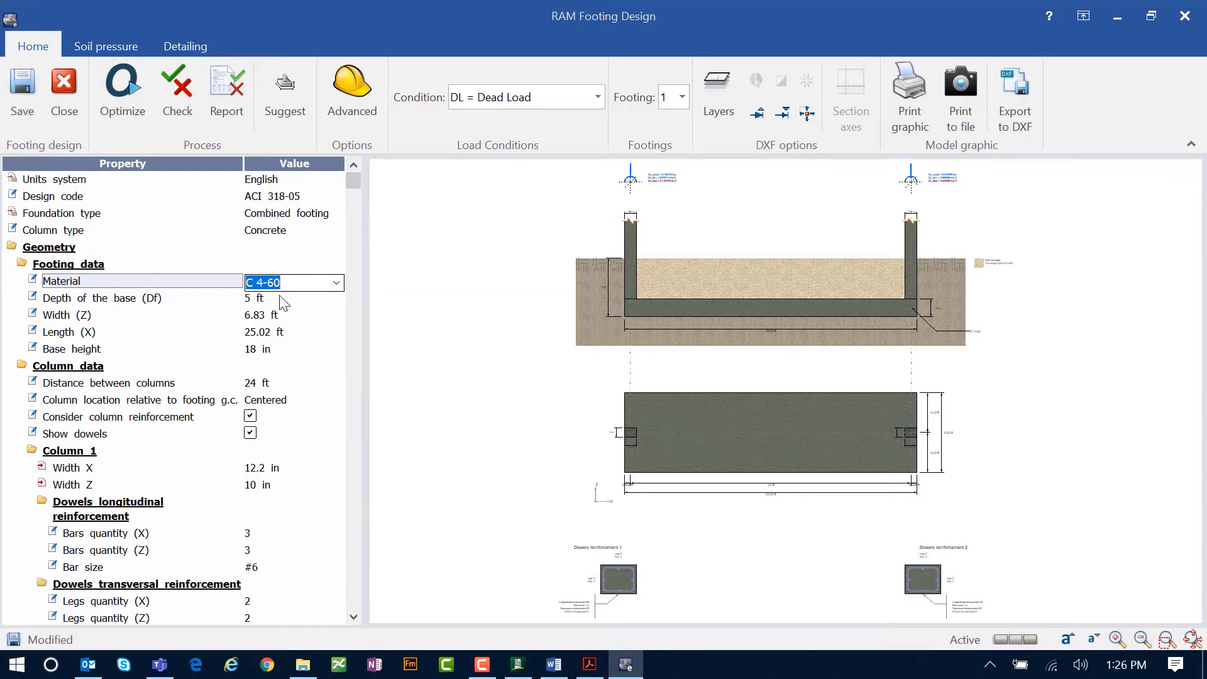
Step: Set the combined footing's width to 6 ft and its length to 30 ft
left_click(267, 300)
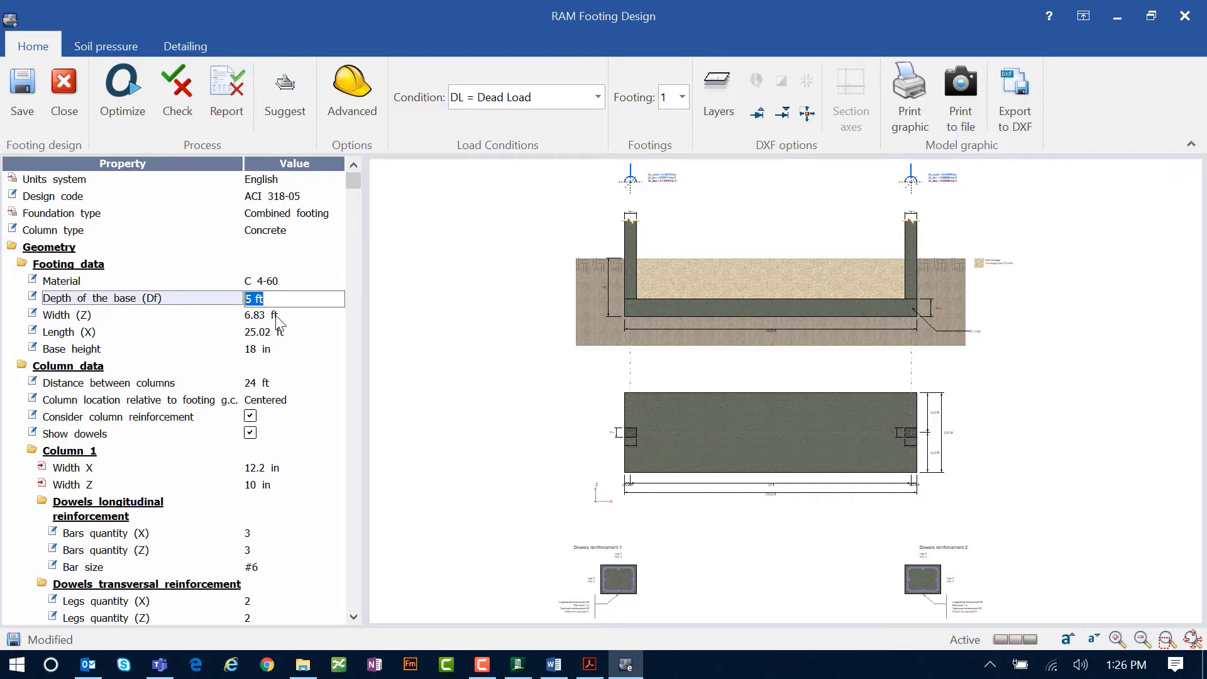
left_click(276, 321)
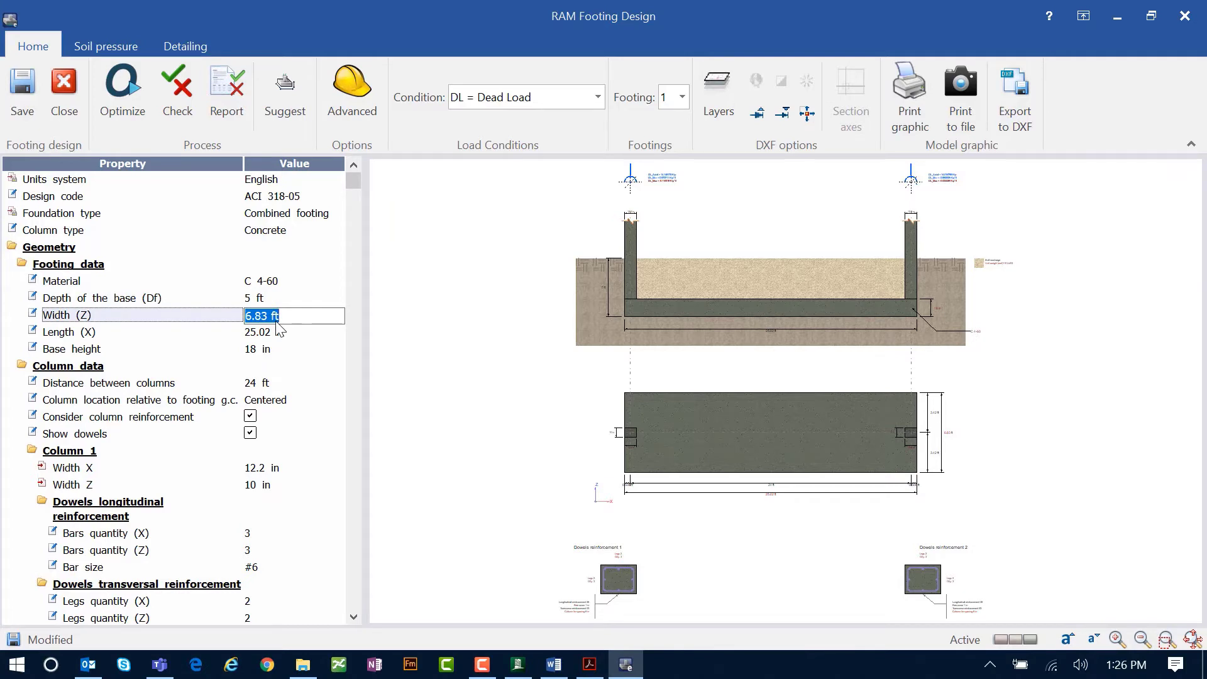
type("6")
left_click(256, 333)
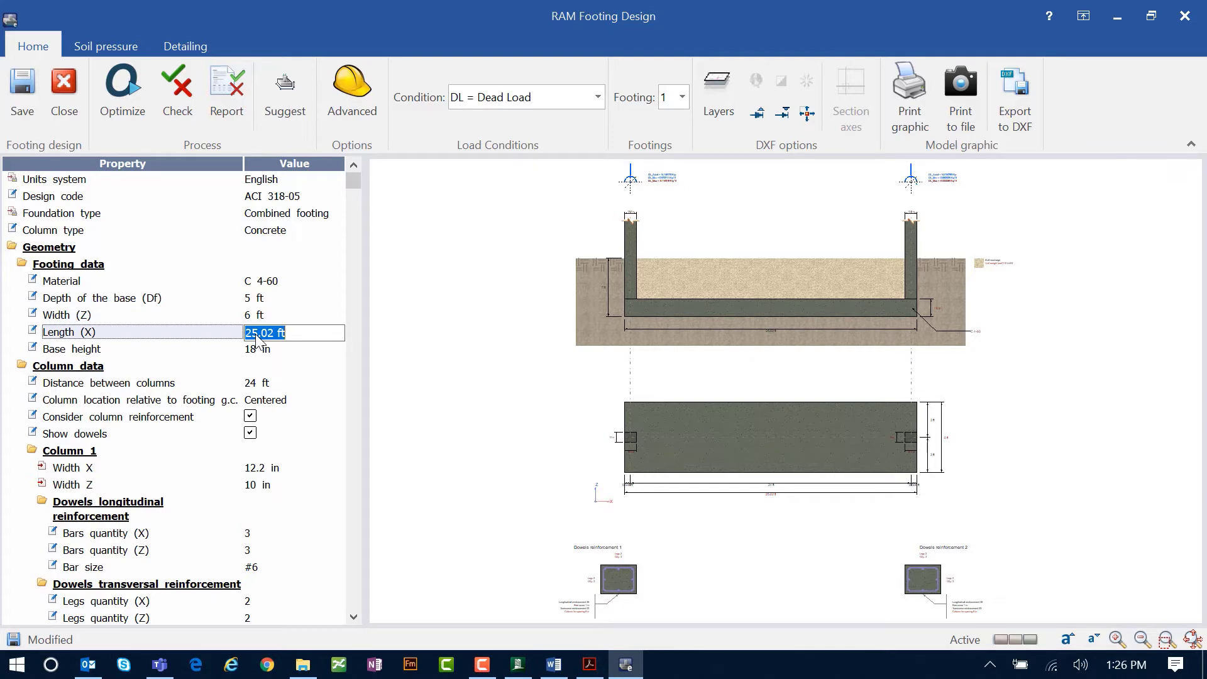
type("30")
left_click(277, 355)
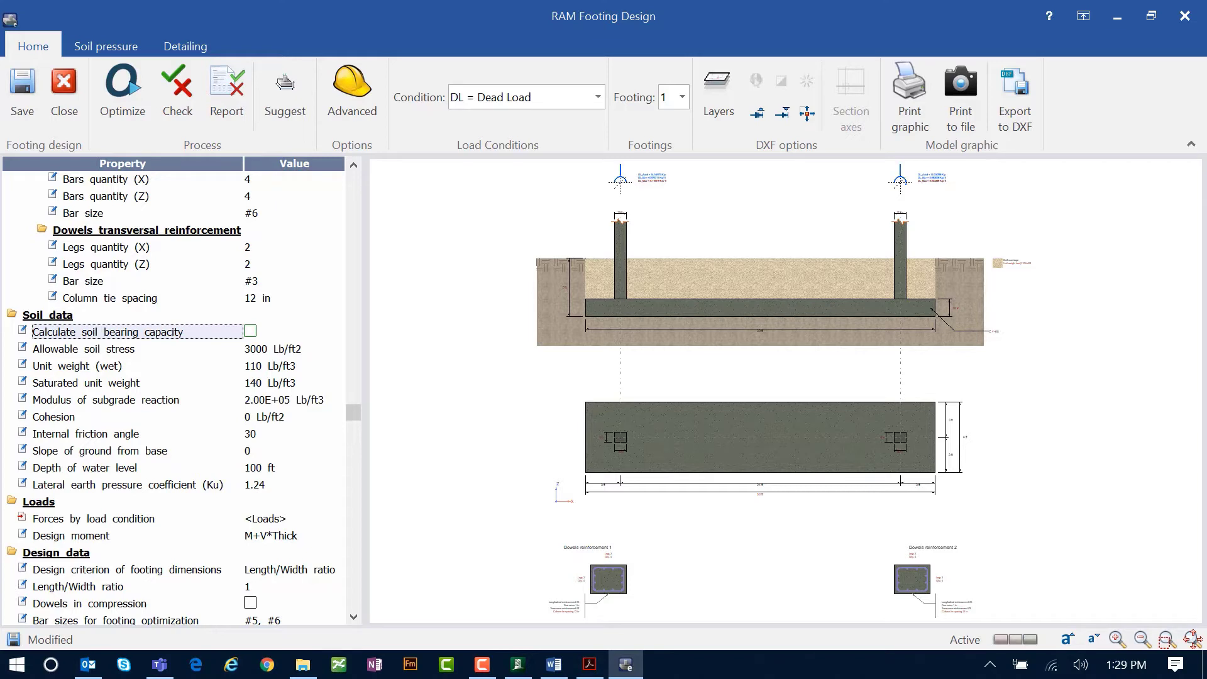
Step: Try the calculated soil bearing capacity option, switch it back off, and open the allowable soil stress value
left_click(250, 331)
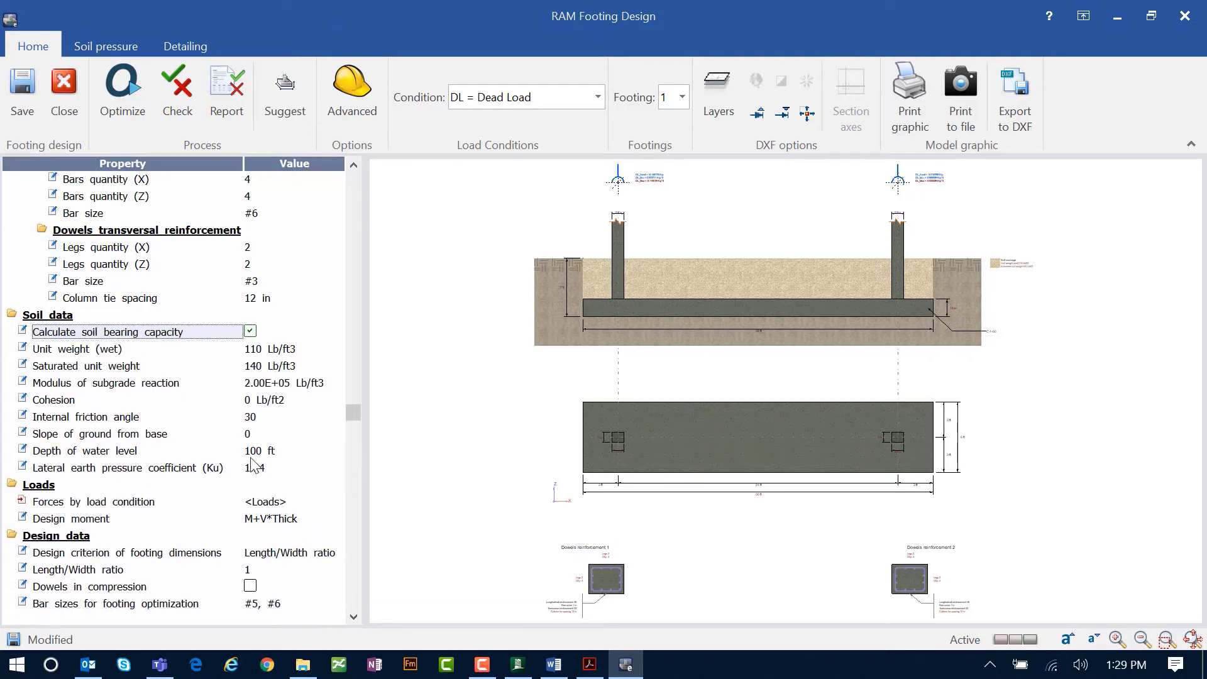
left_click(250, 332)
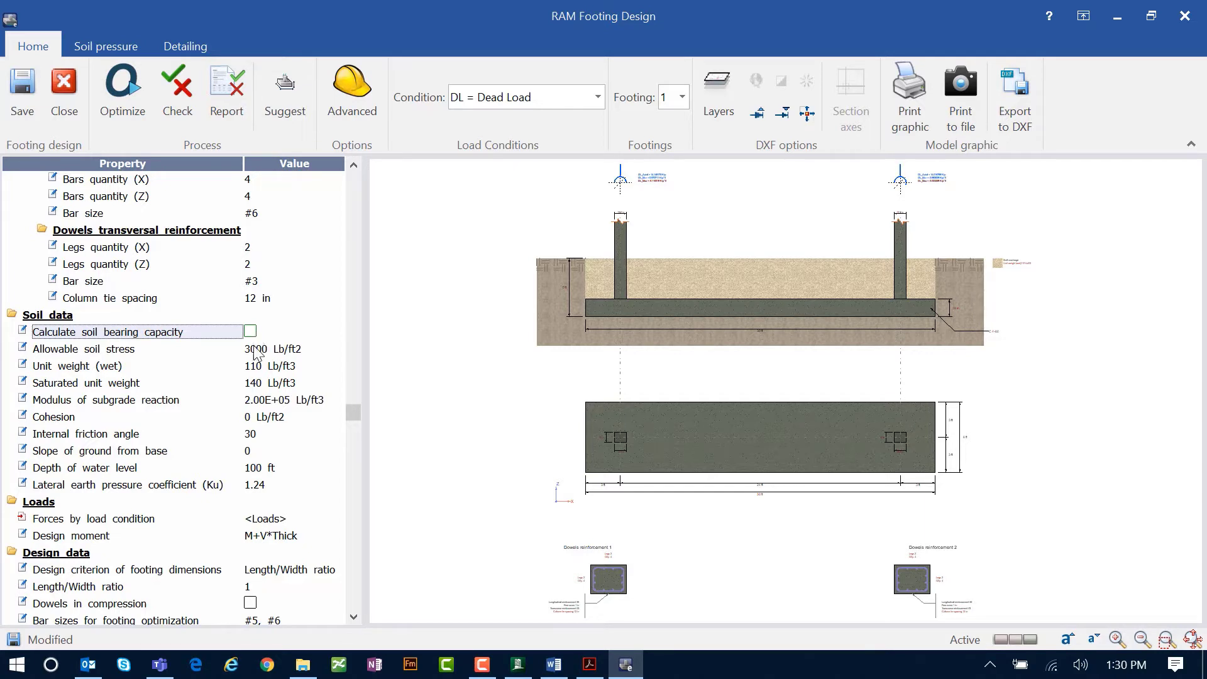
left_click(258, 351)
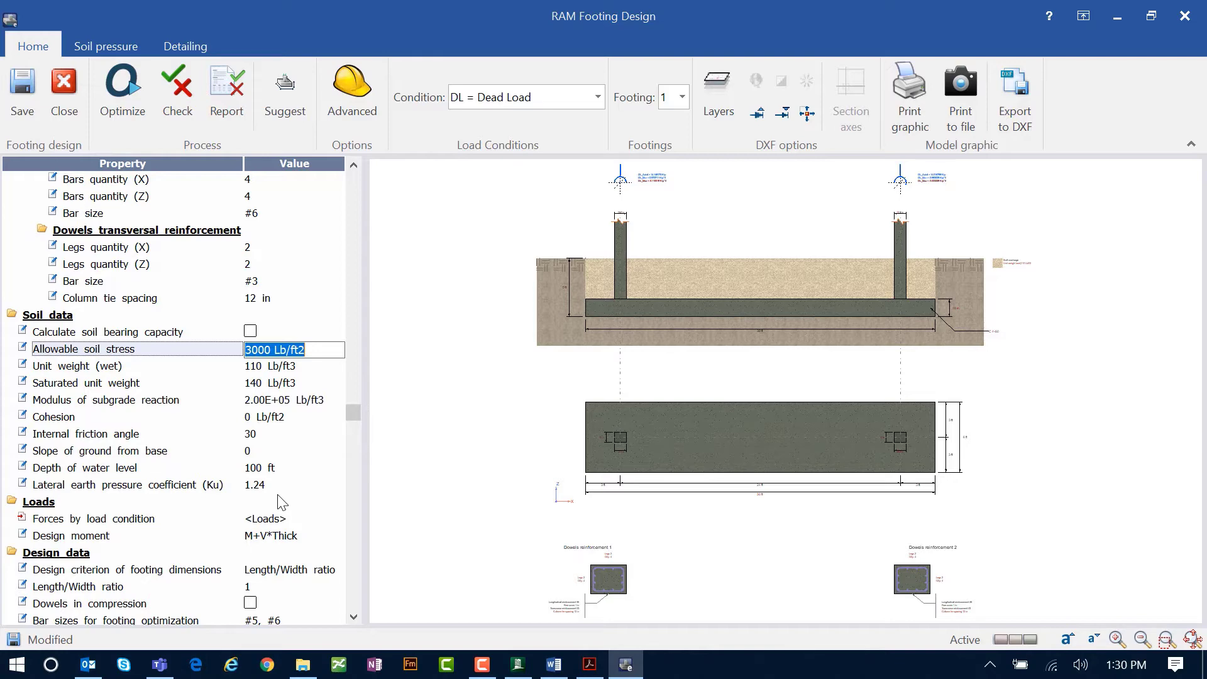
Step: Review the table of footing forces by load condition for nodes 7 and 1
scroll(281, 502, "down", 2)
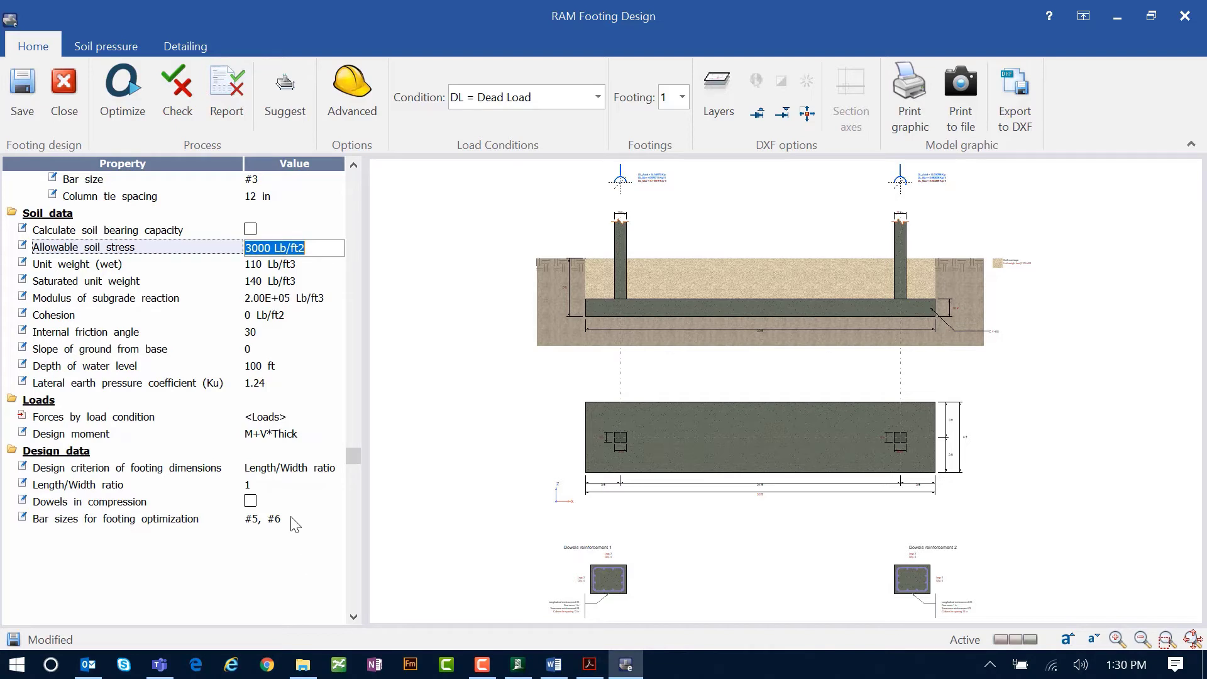
left_click(280, 416)
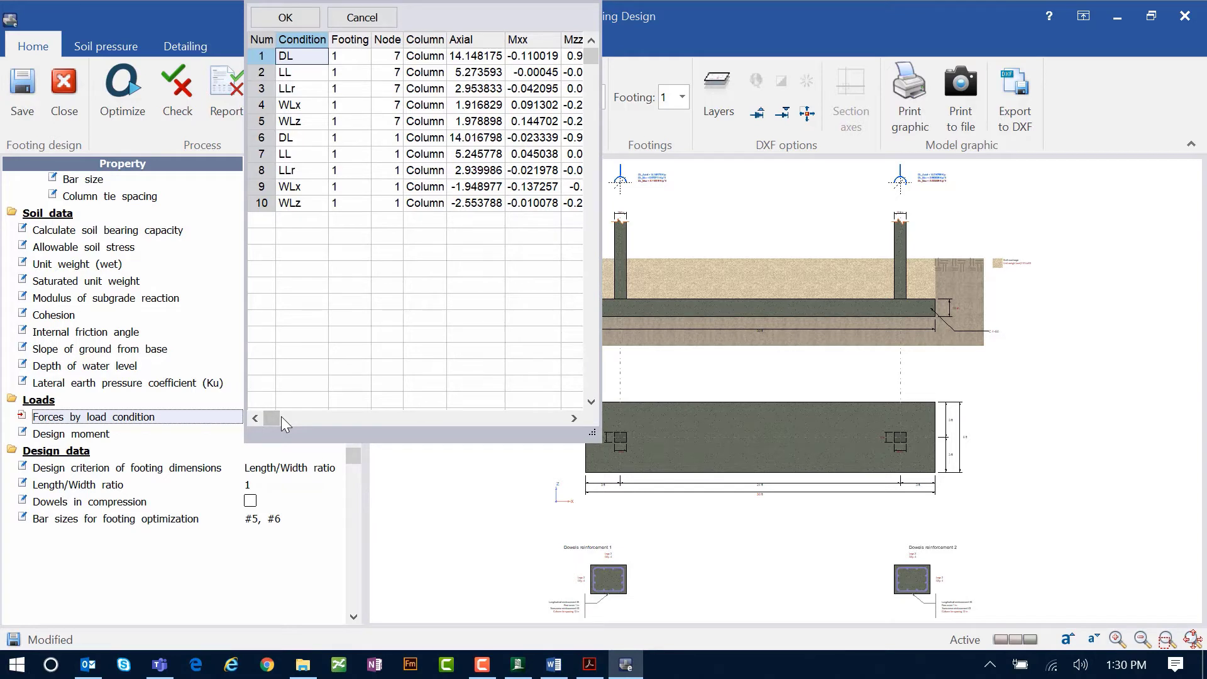
left_click(358, 25)
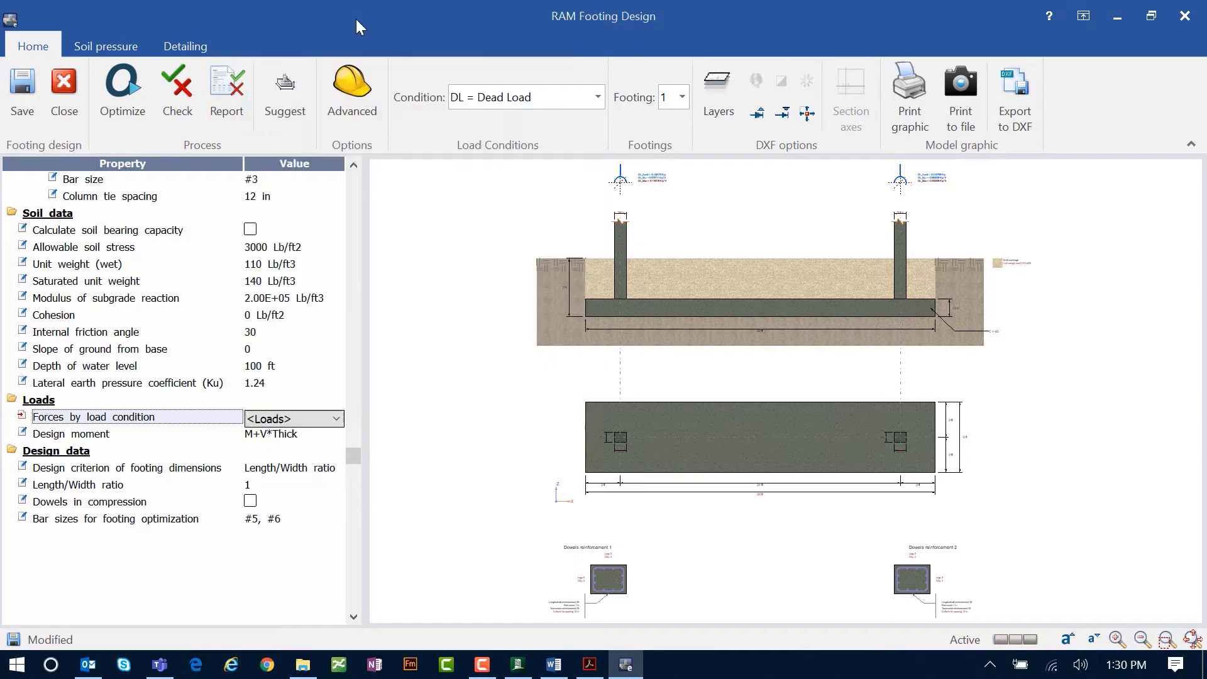
Step: Review the available options for the footing's design moment
left_click(275, 440)
left_click(278, 438)
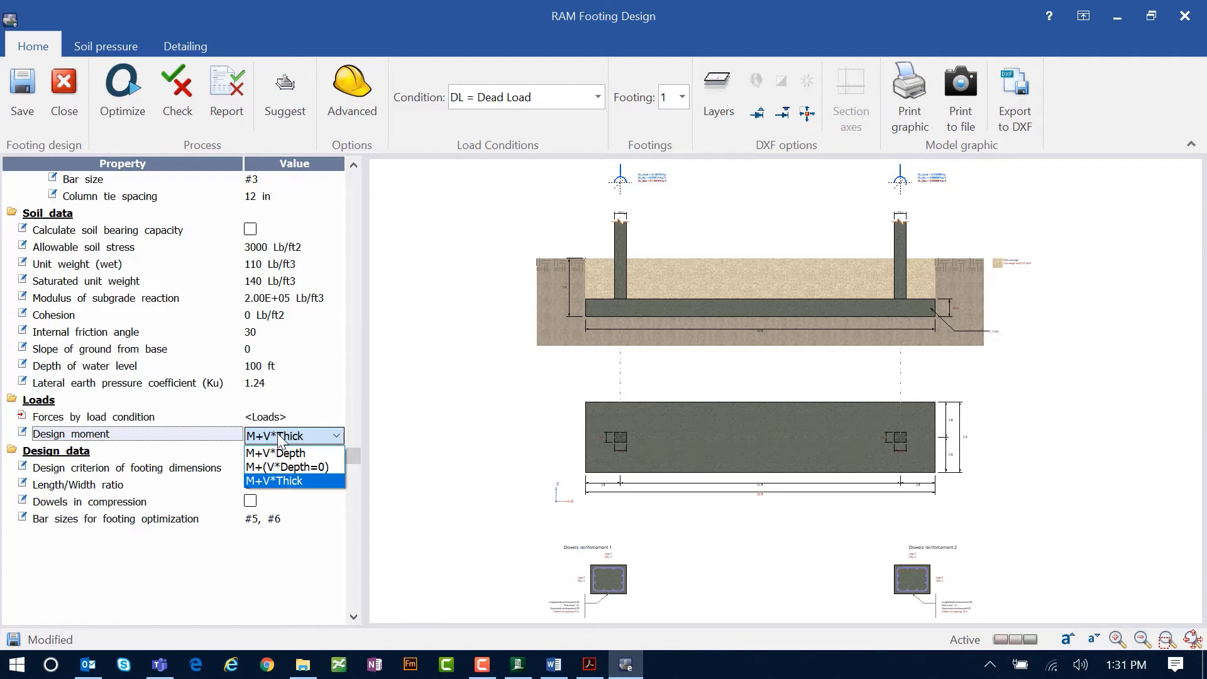
left_click(278, 583)
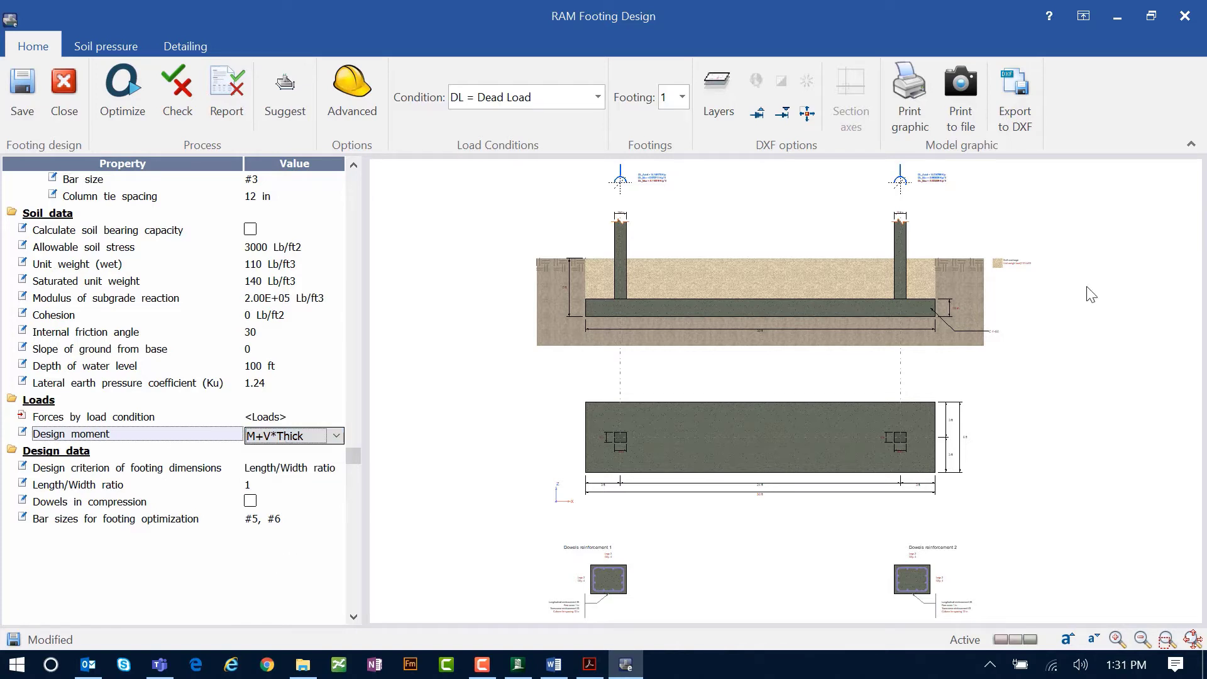
left_click(295, 417)
left_click(304, 436)
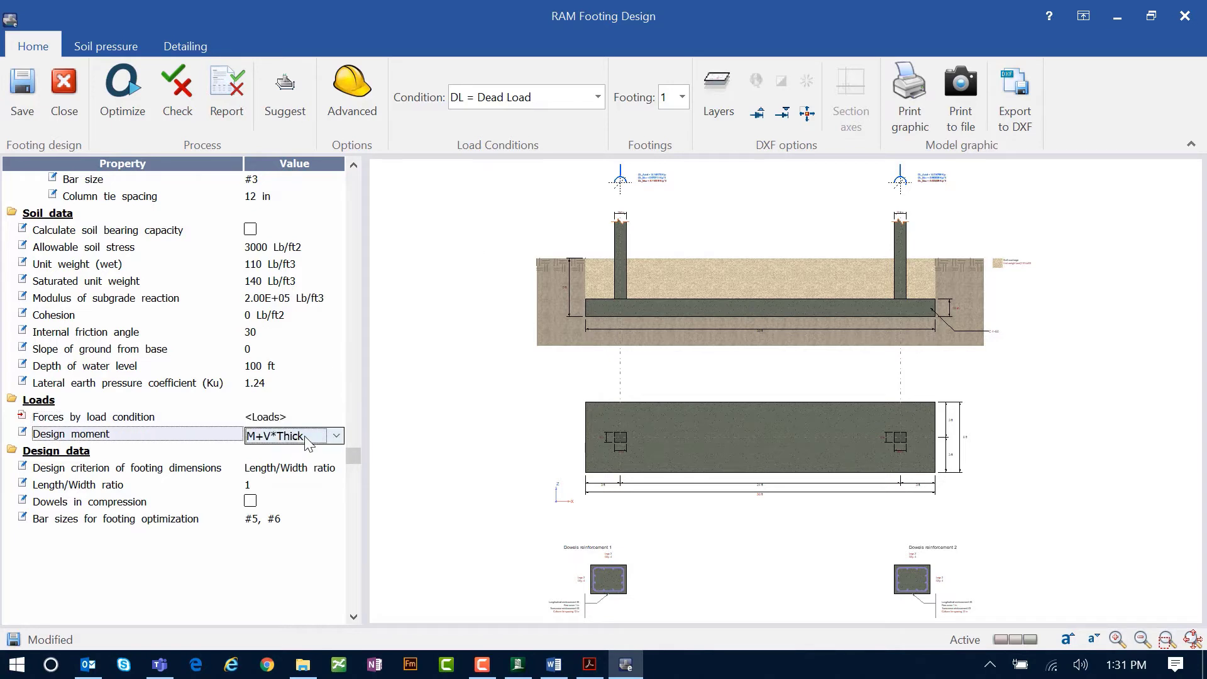
left_click(303, 436)
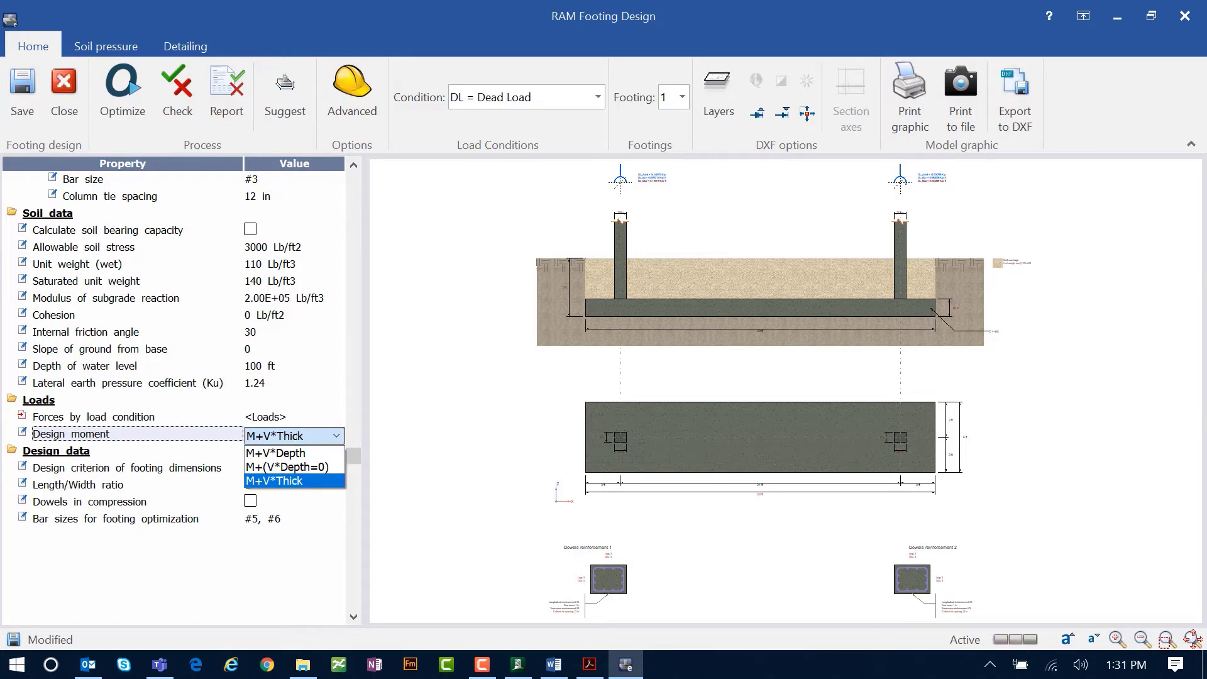
key("alt+Tab")
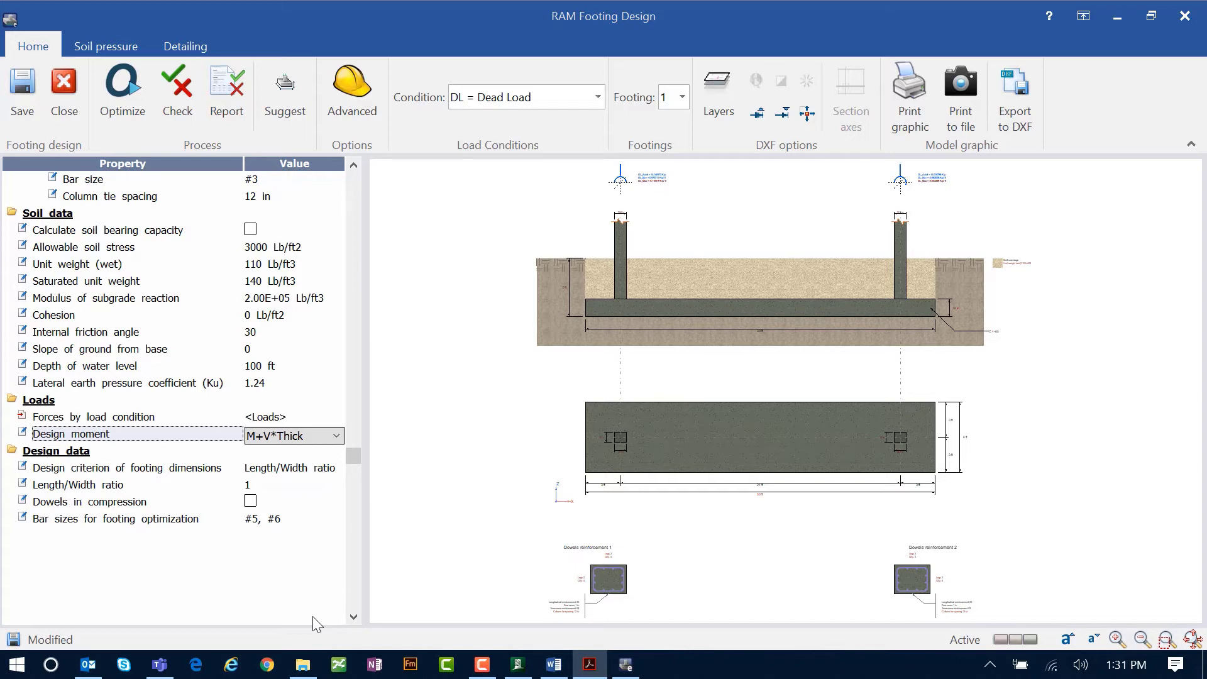
Step: Set the design criterion of the footing dimensions to Restrained width with a maximum width of 6.5 ft
left_click(269, 471)
left_click(269, 474)
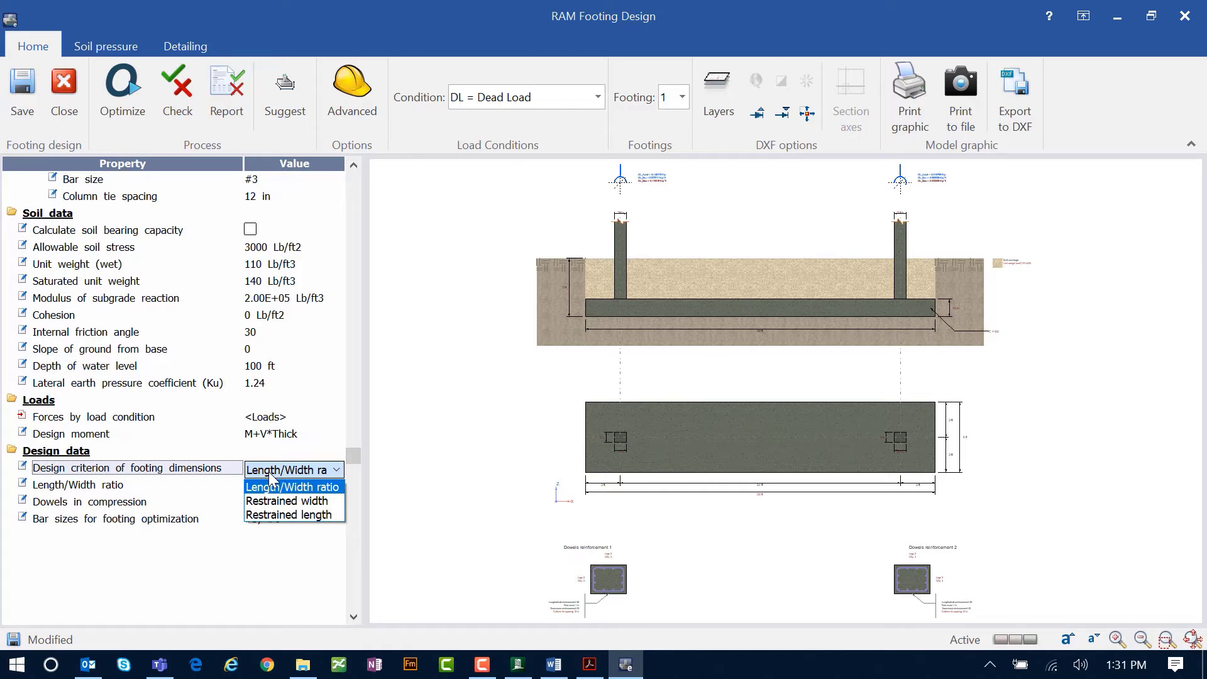
left_click(270, 475)
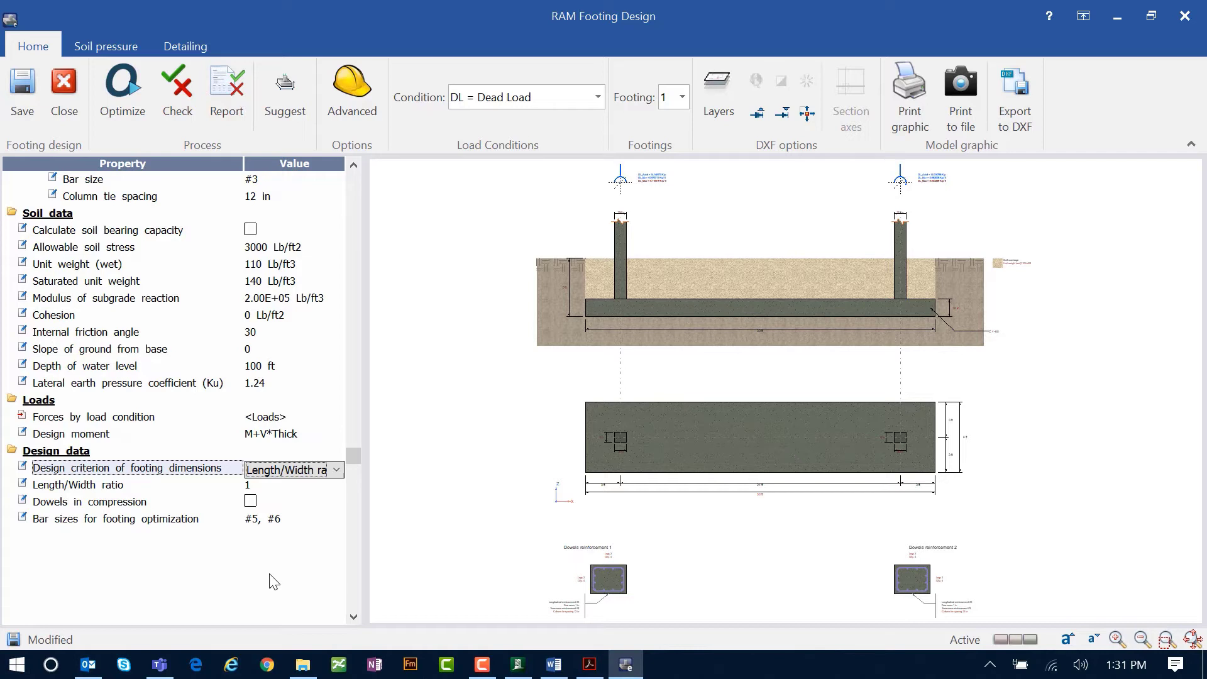
left_click(280, 468)
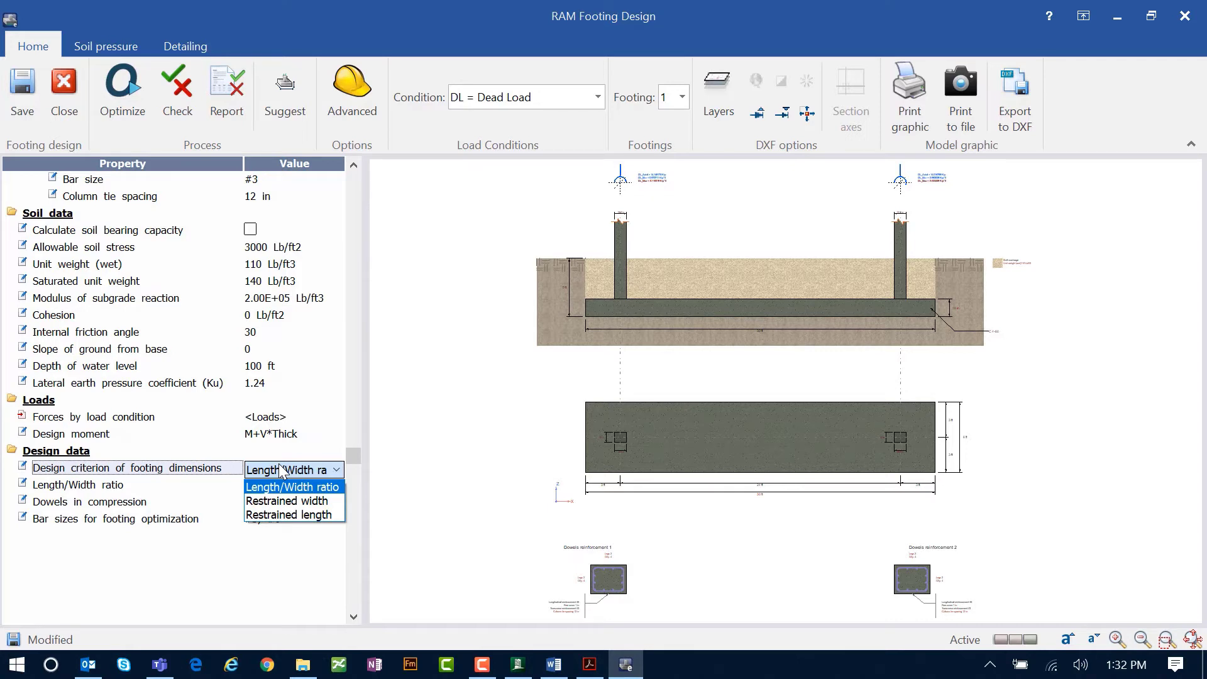
left_click(284, 501)
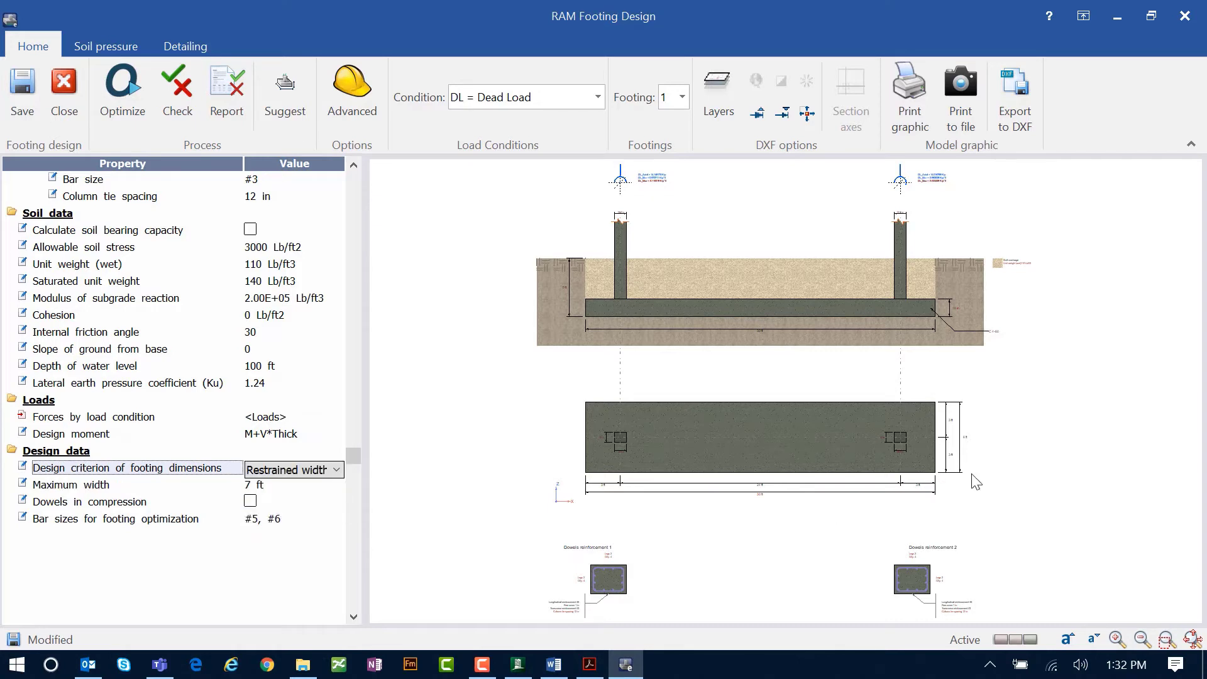
left_click(271, 487)
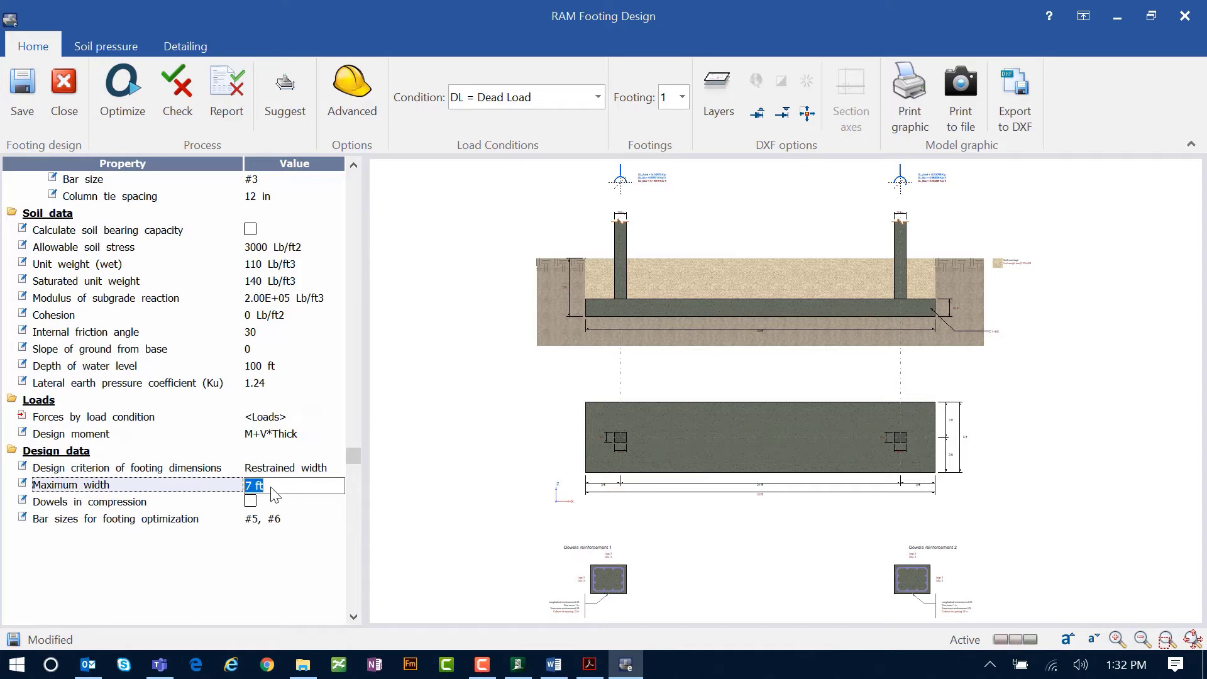
type("6.5")
key("Return")
Step: Enable dowels in compression and add #7 to the bar sizes for footing optimization
left_click(251, 506)
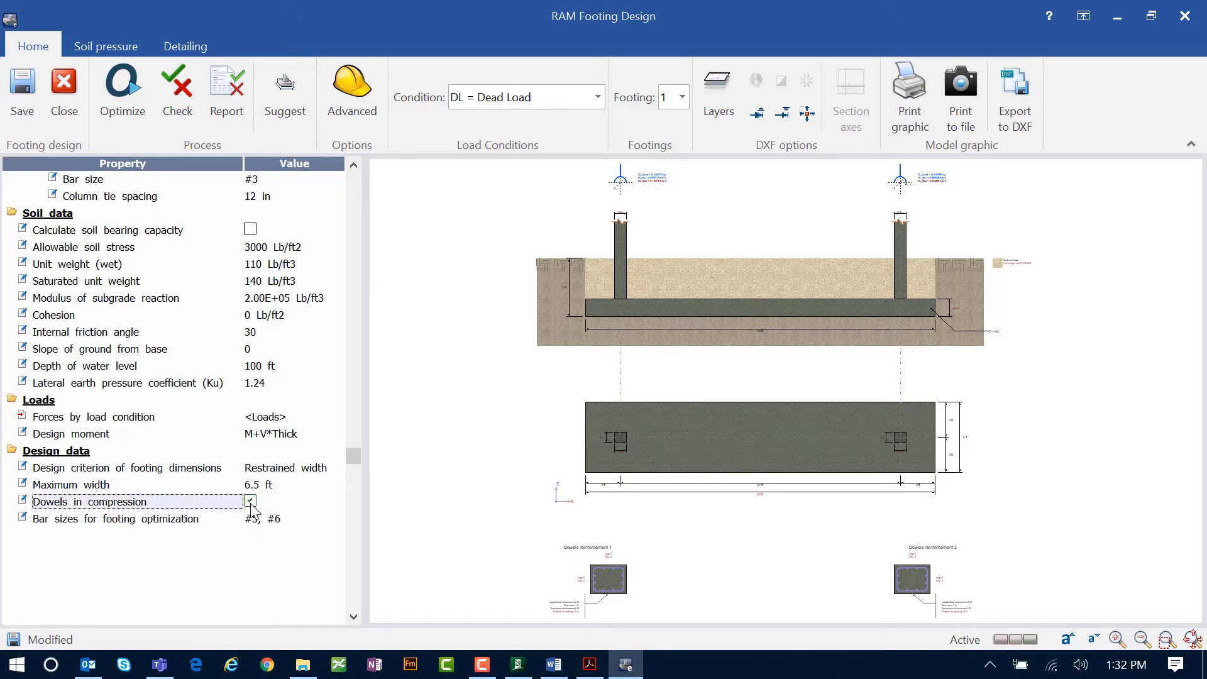
left_click(260, 522)
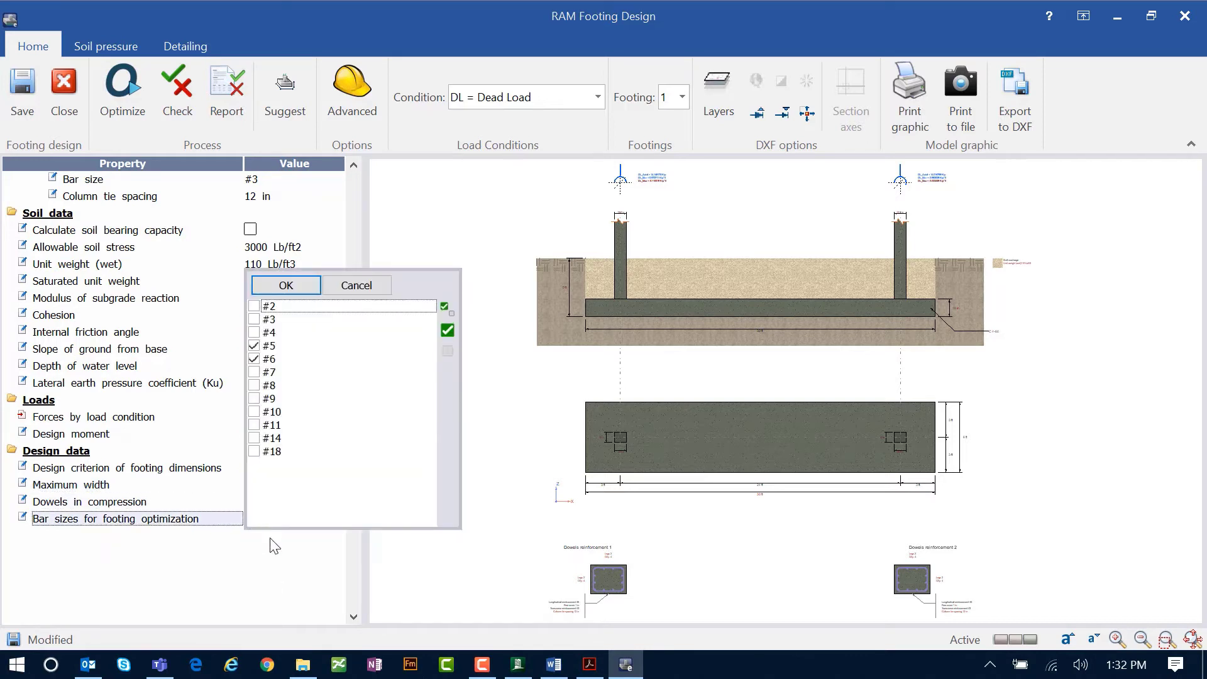
left_click(254, 372)
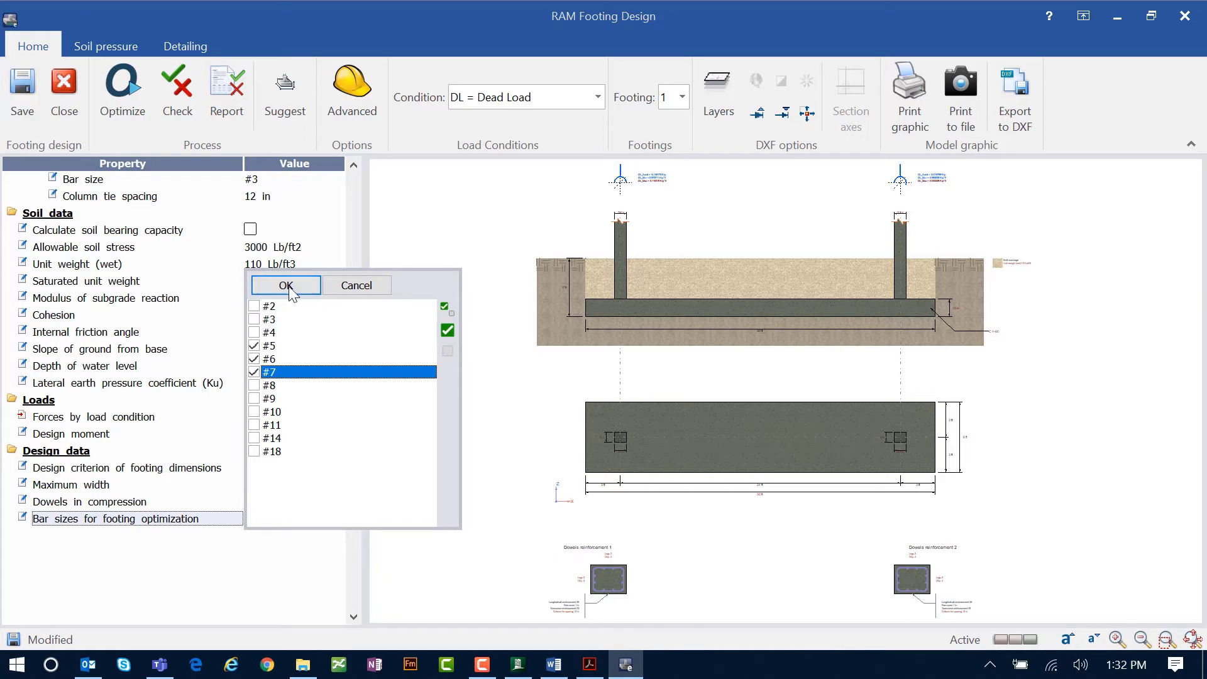
left_click(286, 284)
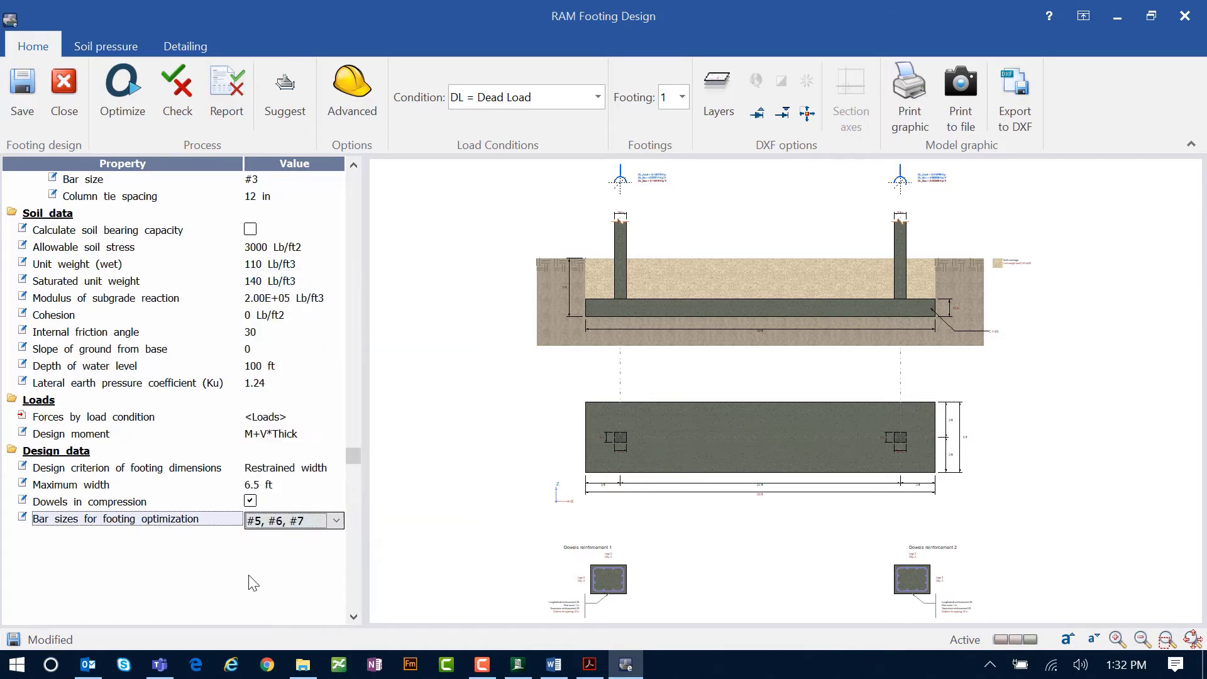
Step: Review the advanced options for concrete, reinforcement, soil safety factors and dimension rounding
key("alt+Tab")
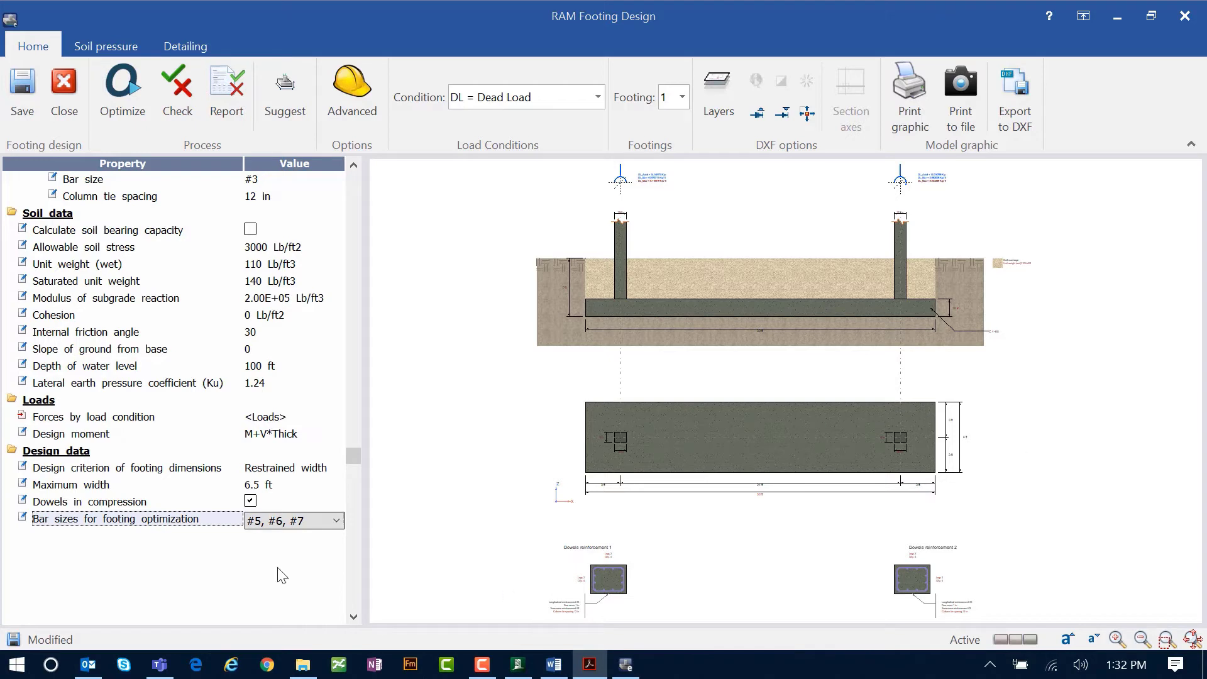
left_click(311, 25)
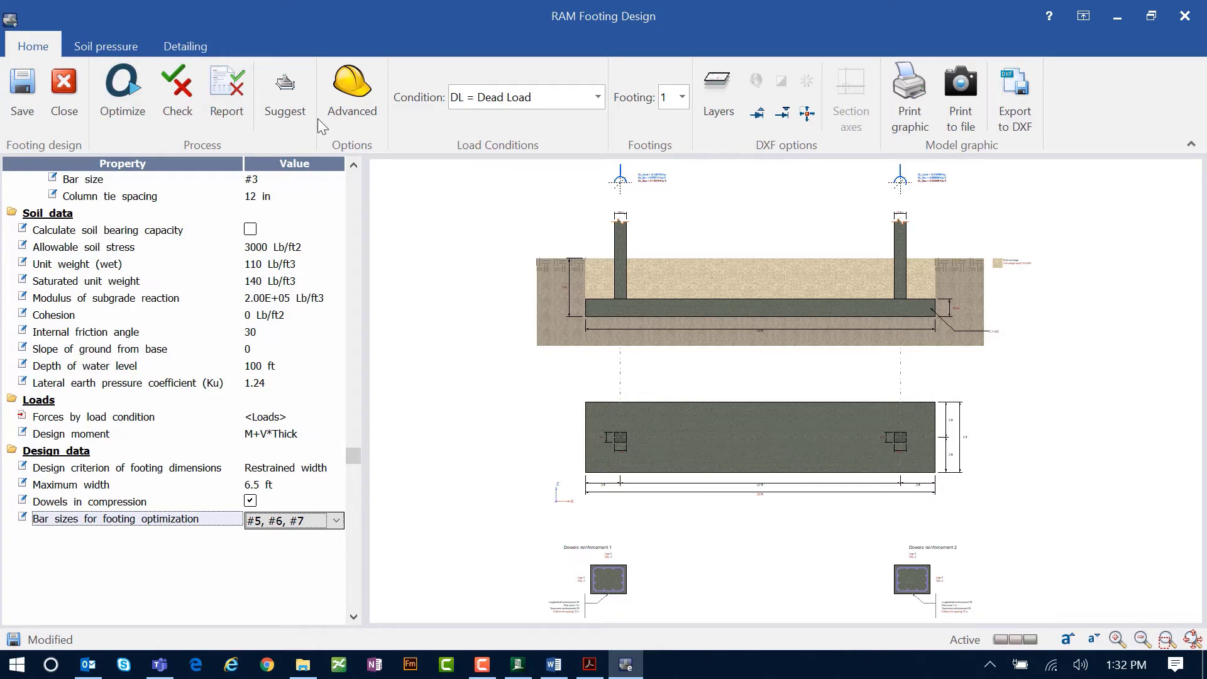
left_click(340, 109)
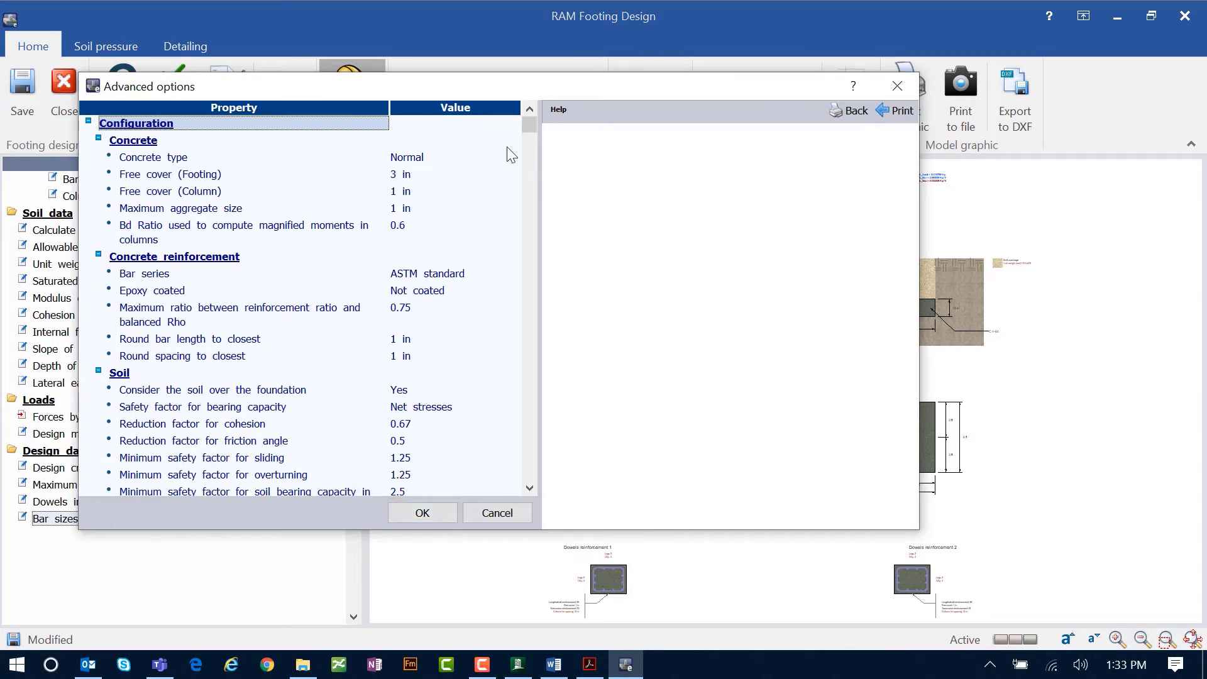
mouse_move(527, 123)
left_mouse_down()
mouse_move(509, 250)
mouse_move(520, 250)
mouse_move(542, 125)
left_mouse_up()
scroll(462, 392, "down", 3)
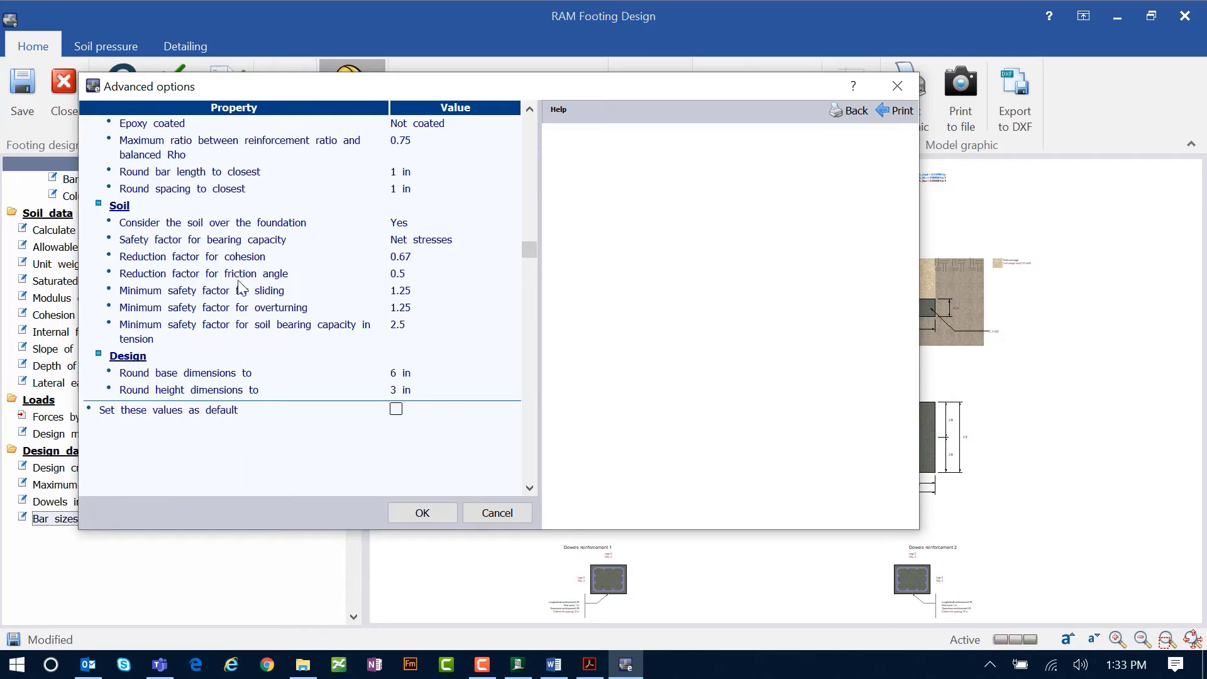
left_click(418, 515)
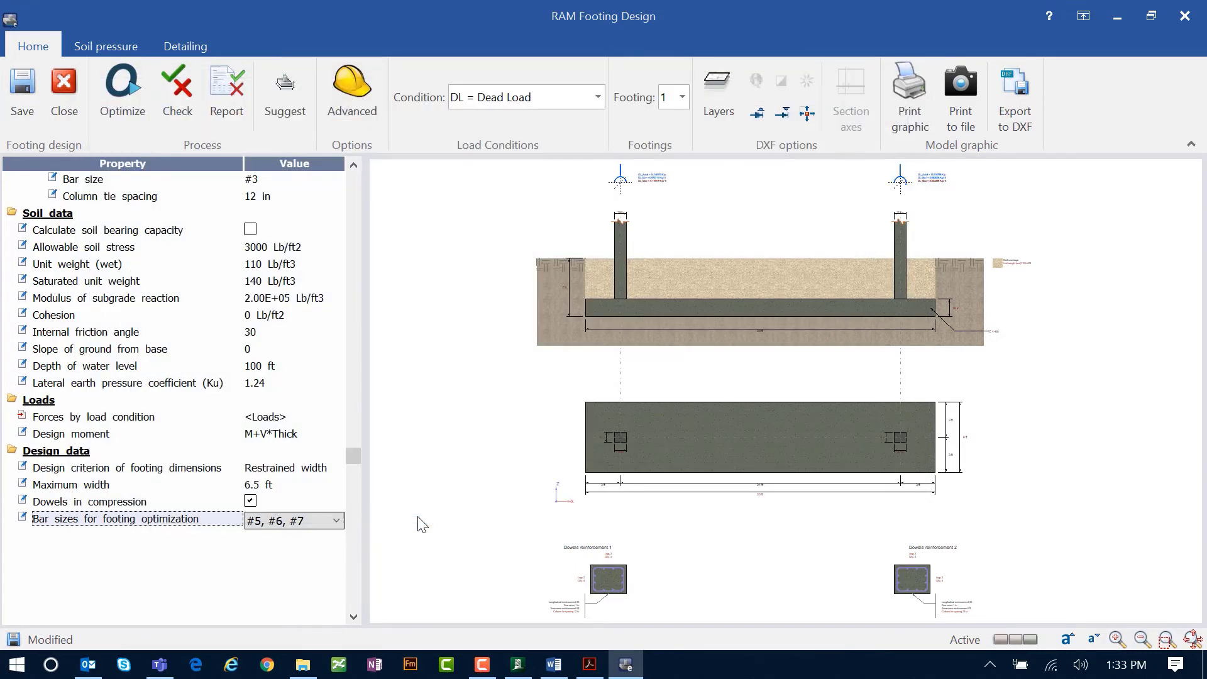
key("alt+Tab")
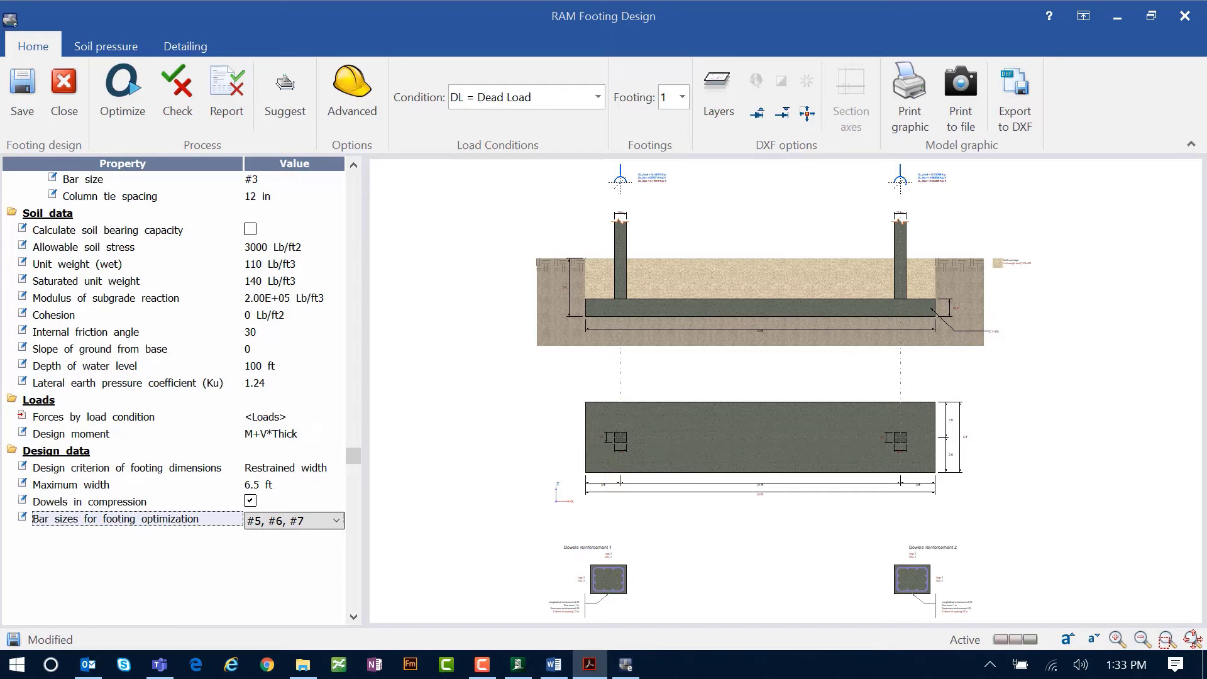
Step: Optimize the combined footing and review the longitudinal and transverse reinforcement in its detailing
left_click(118, 106)
left_click(182, 48)
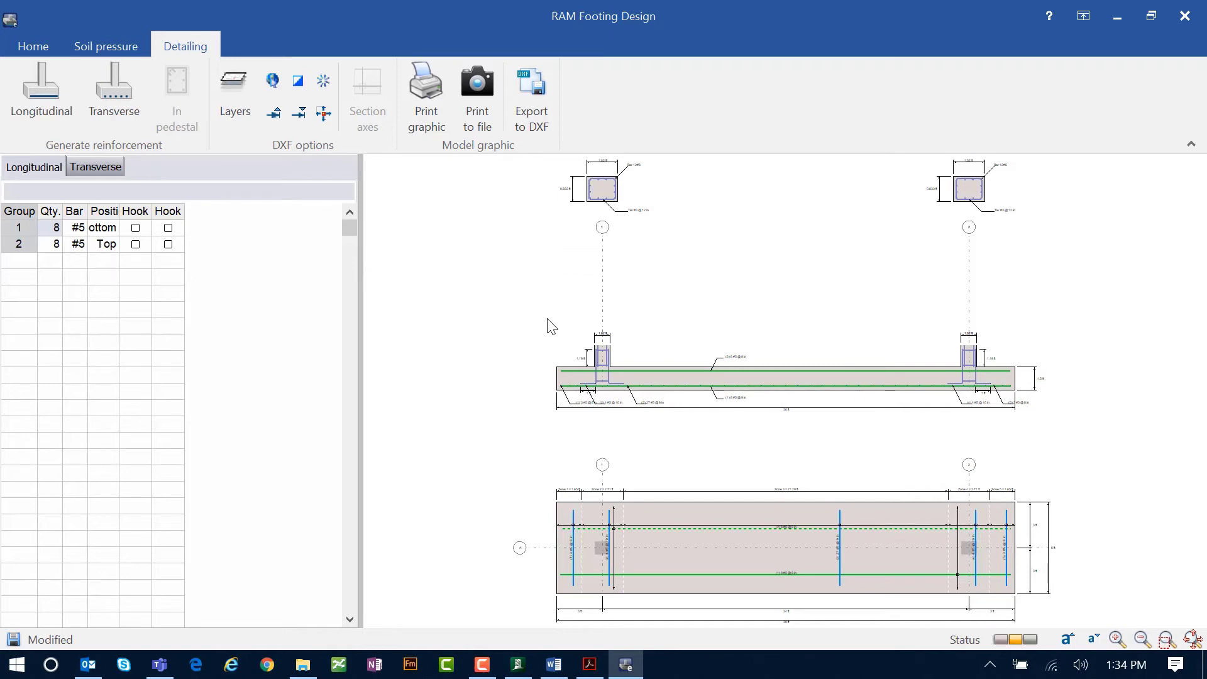
left_click(33, 171)
left_click(85, 170)
left_click(50, 174)
left_click(74, 172)
left_click(46, 171)
Step: Add a longitudinal reinforcement group of one #7 bottom bar with hooks at both ends
left_click(48, 91)
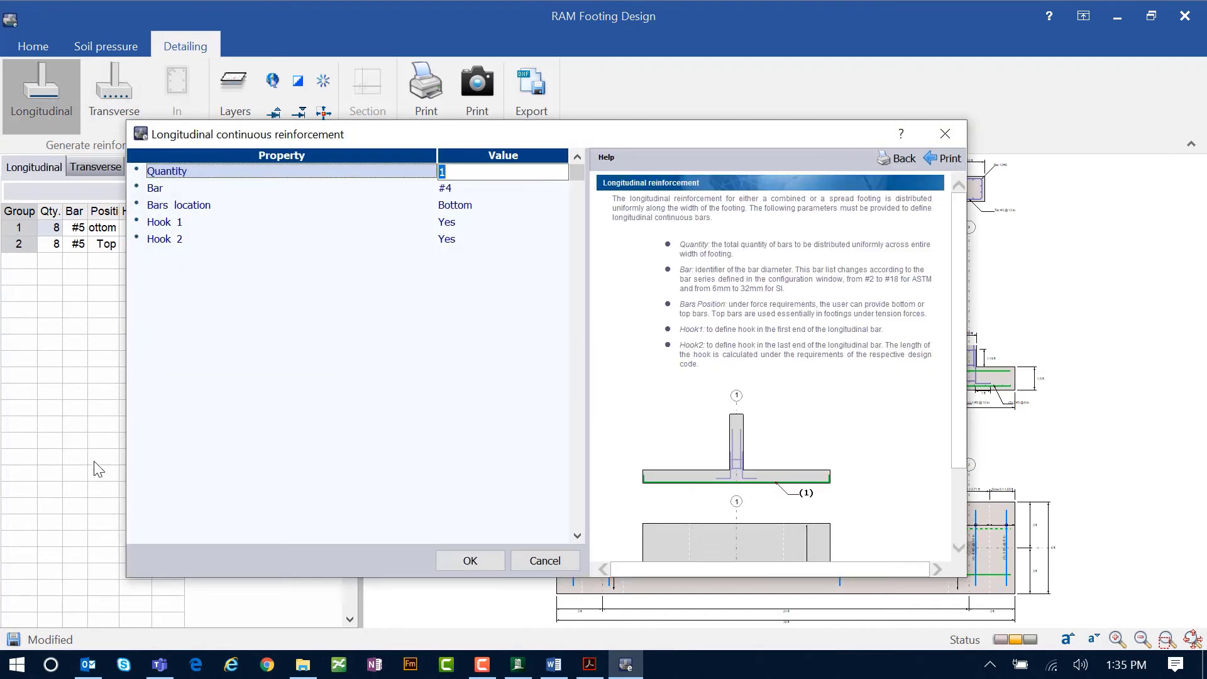
key("alt+Tab")
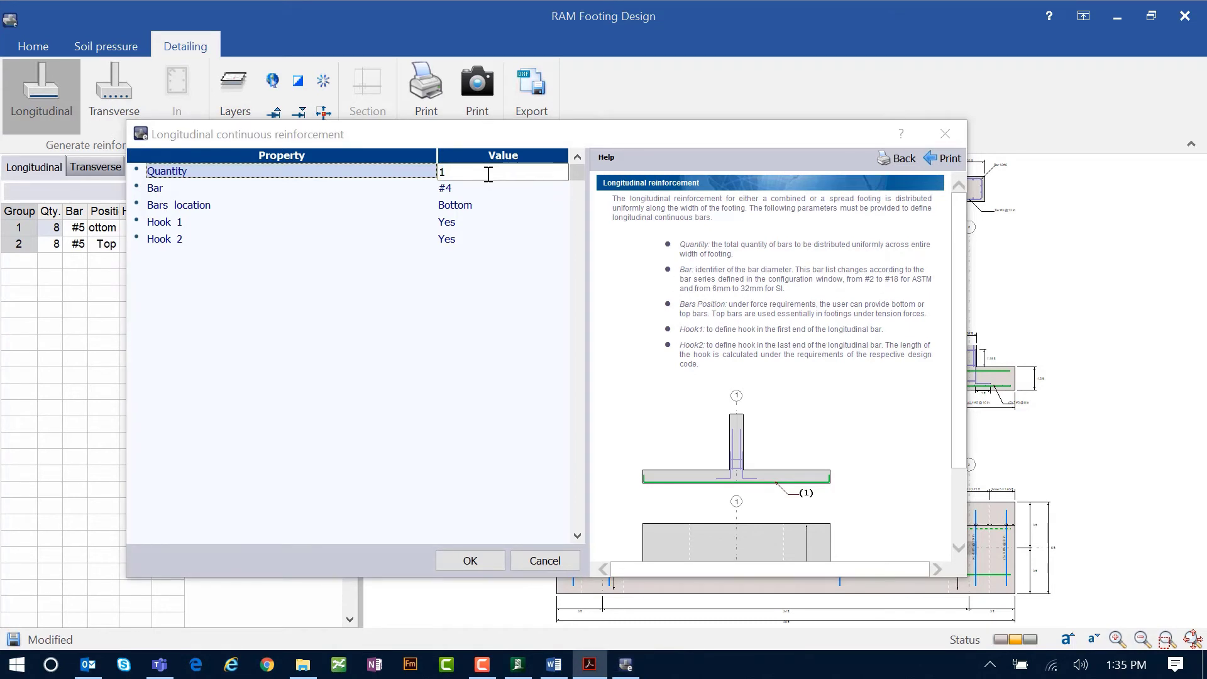
left_click(452, 186)
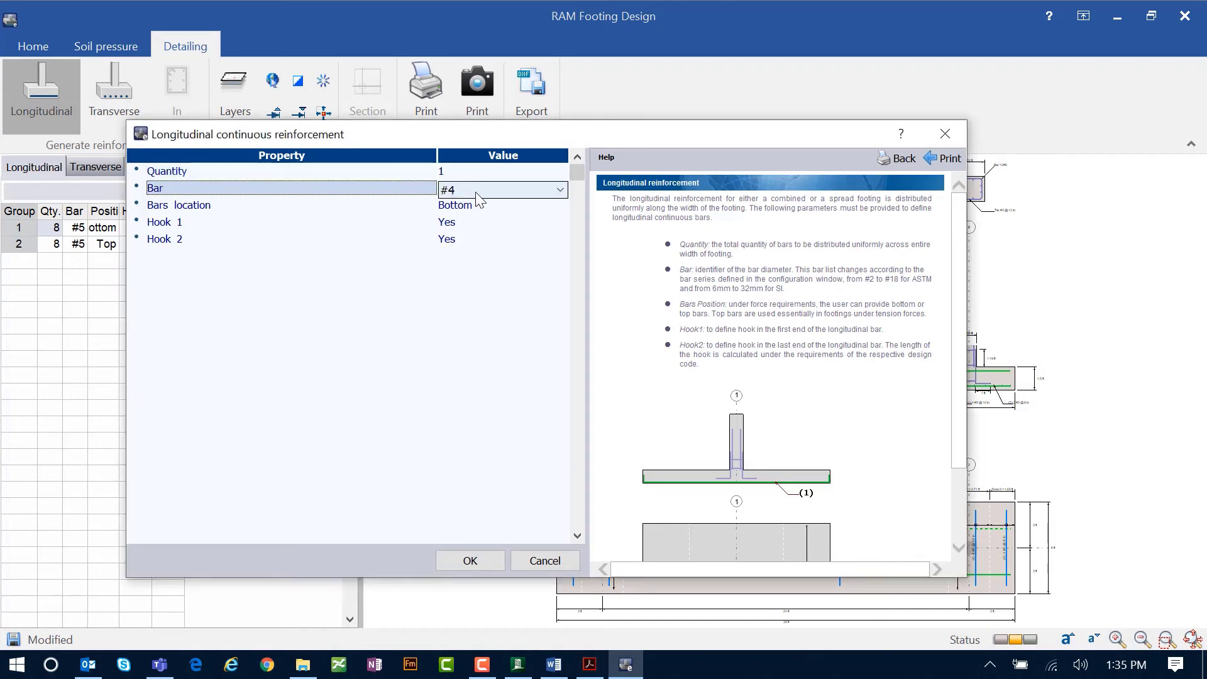
left_click(480, 191)
left_click(471, 251)
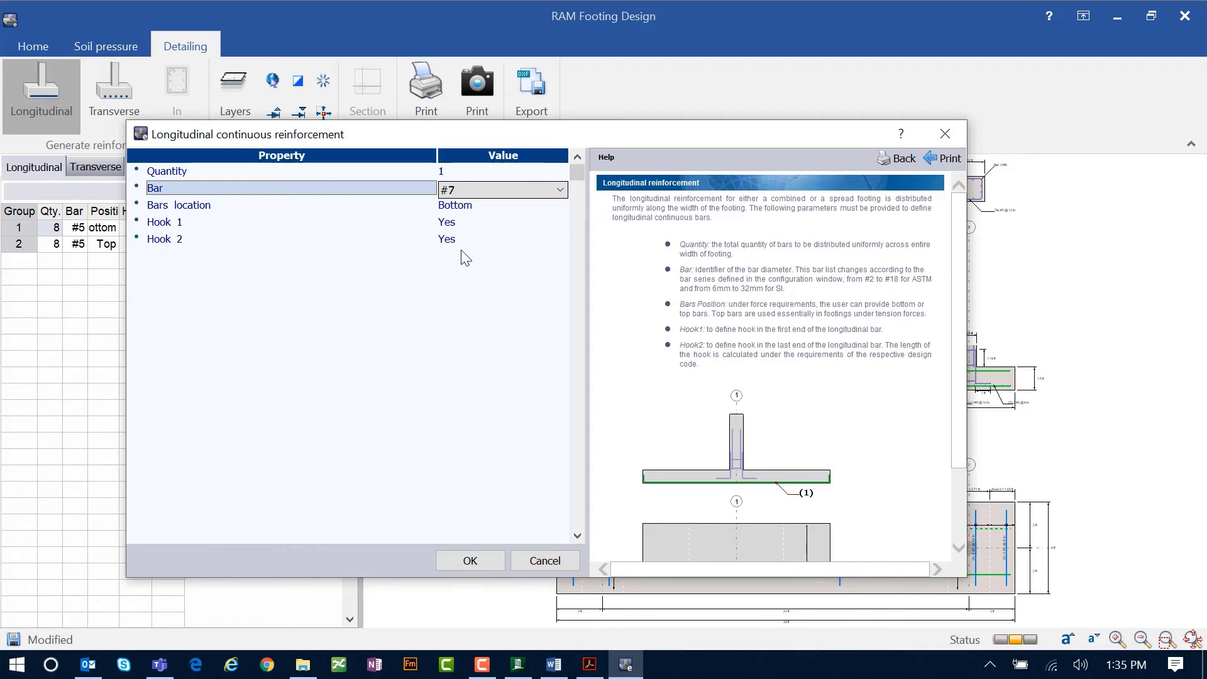
left_click(457, 560)
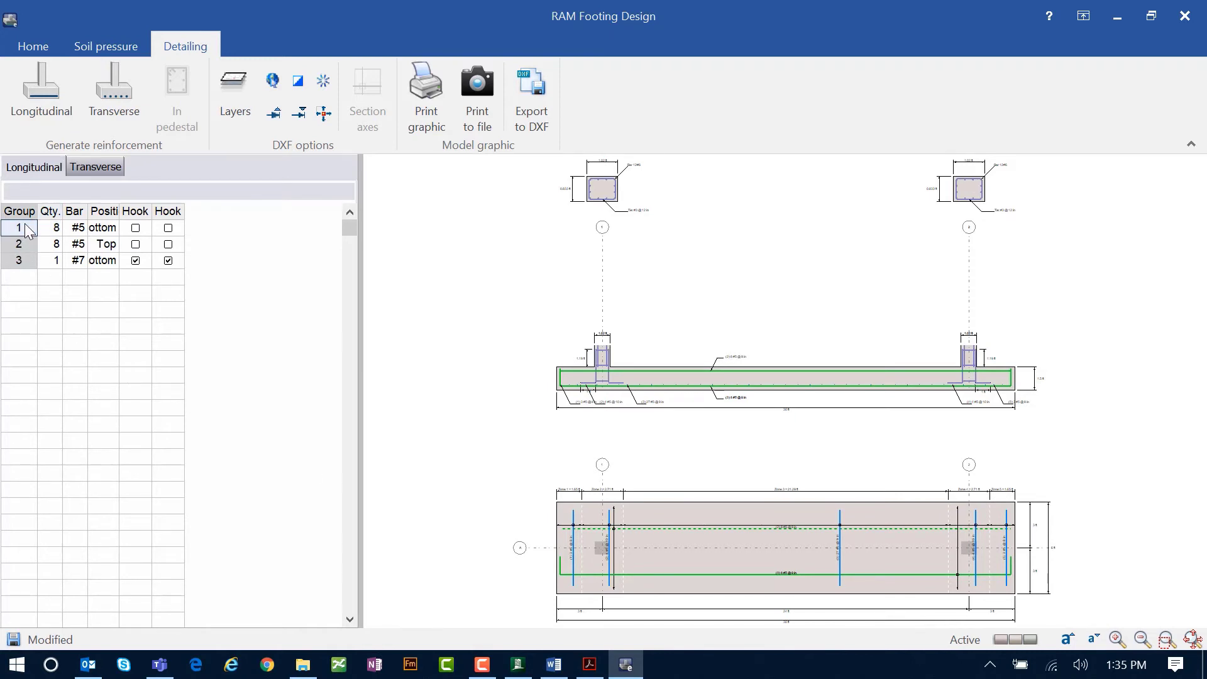
Step: Delete the #7 longitudinal bar group from the reinforcement table
left_click_drag(21, 229, 23, 252)
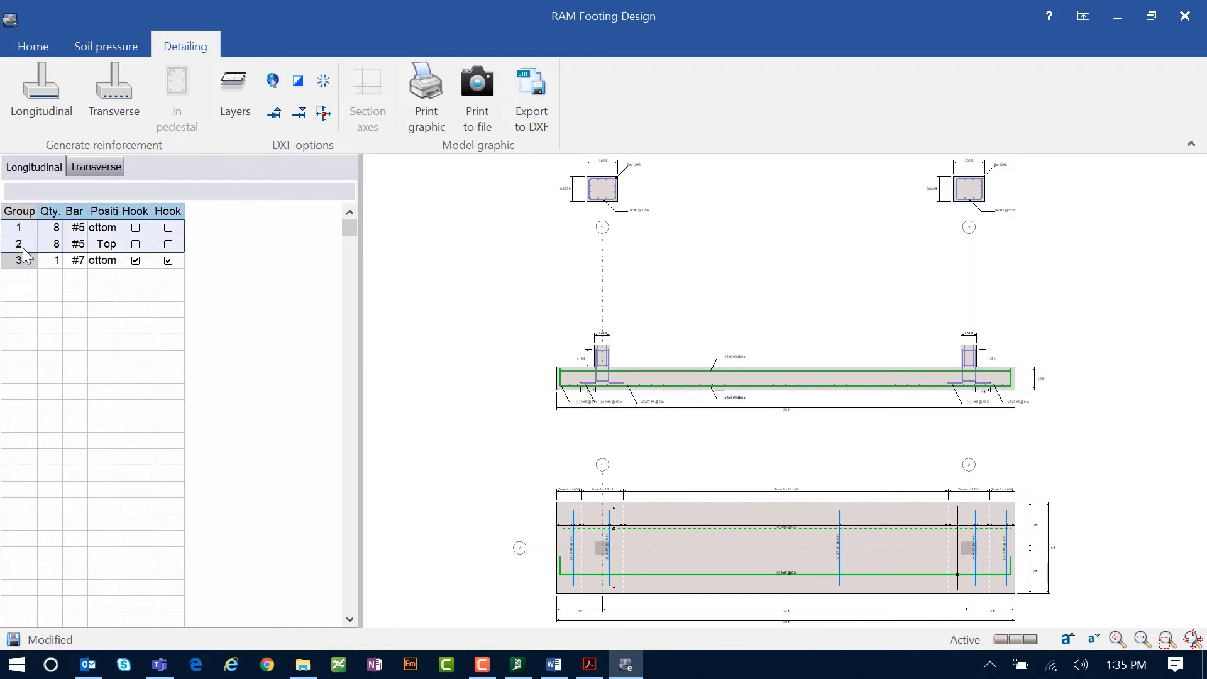
left_click(25, 263)
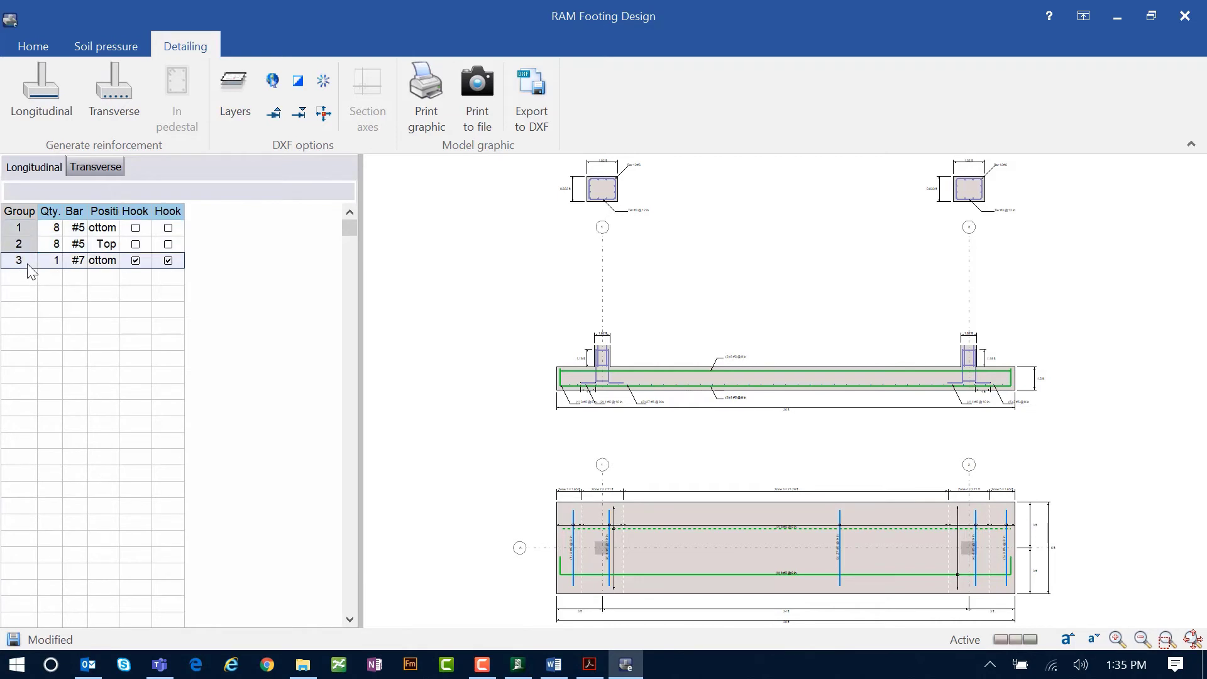
key("Delete")
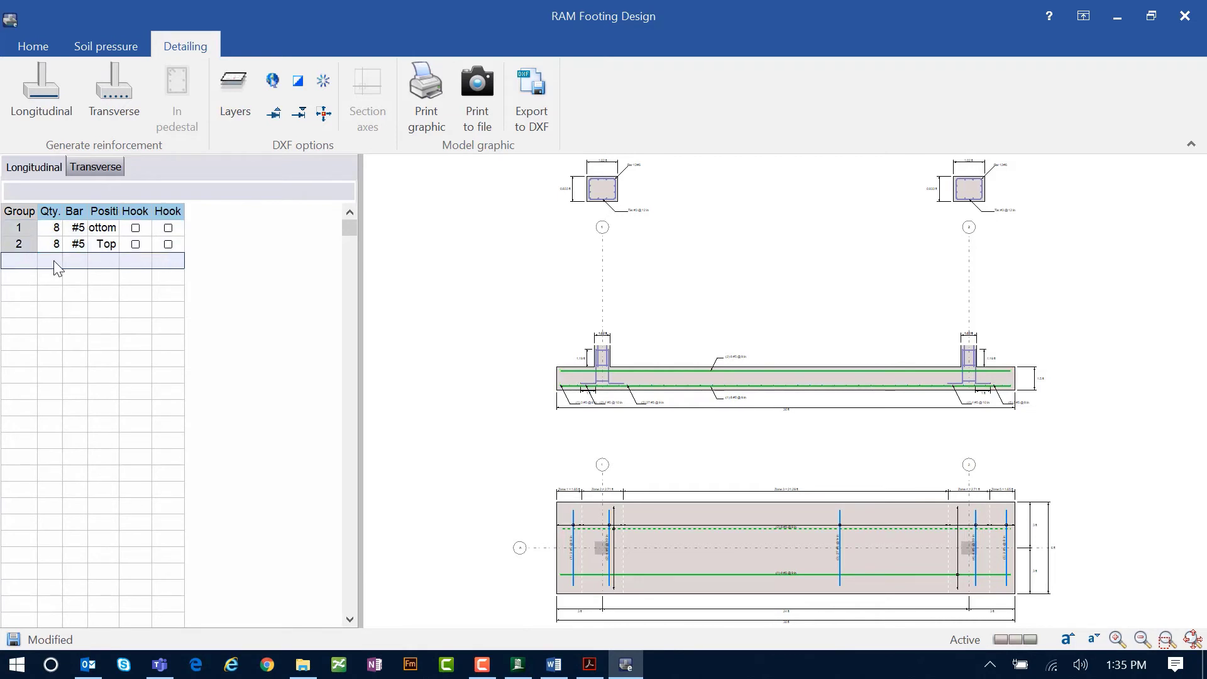
left_click(130, 388)
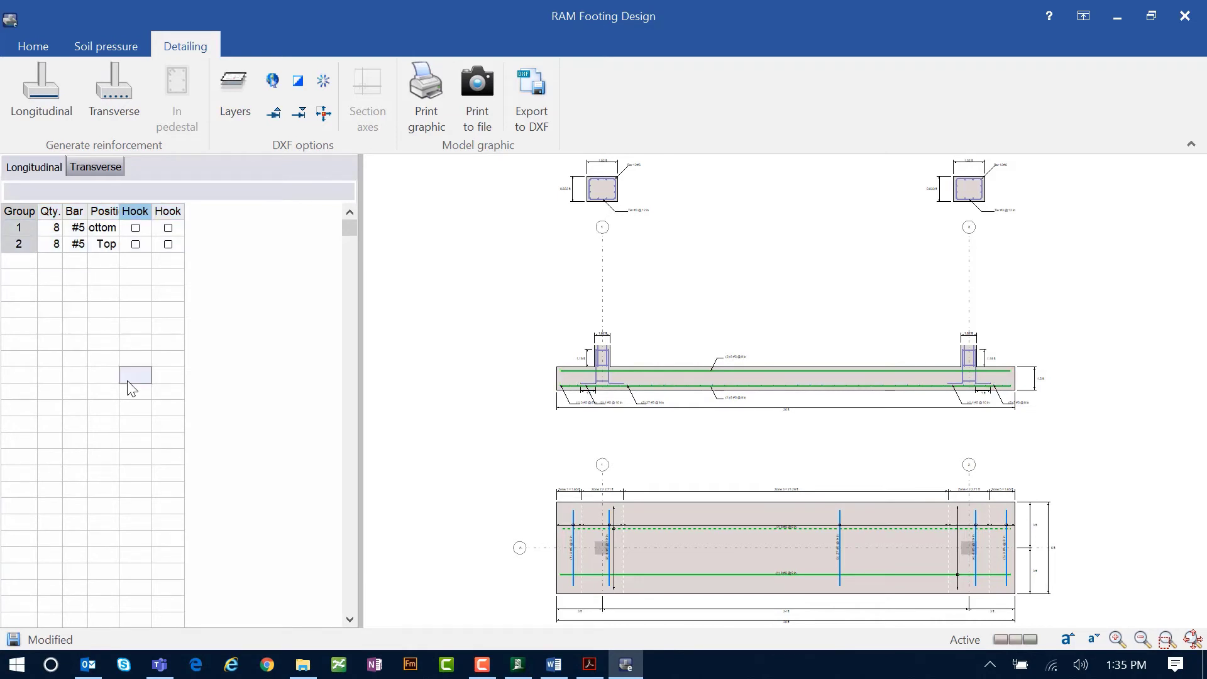
left_click(19, 277)
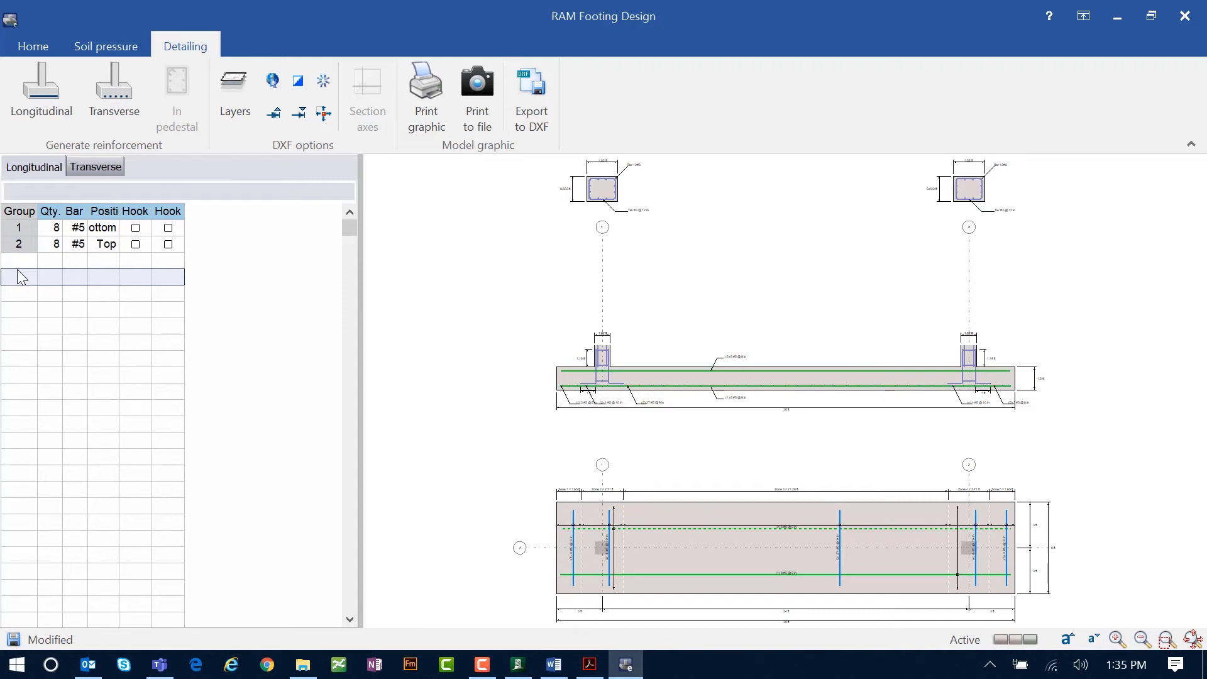
left_click(78, 229)
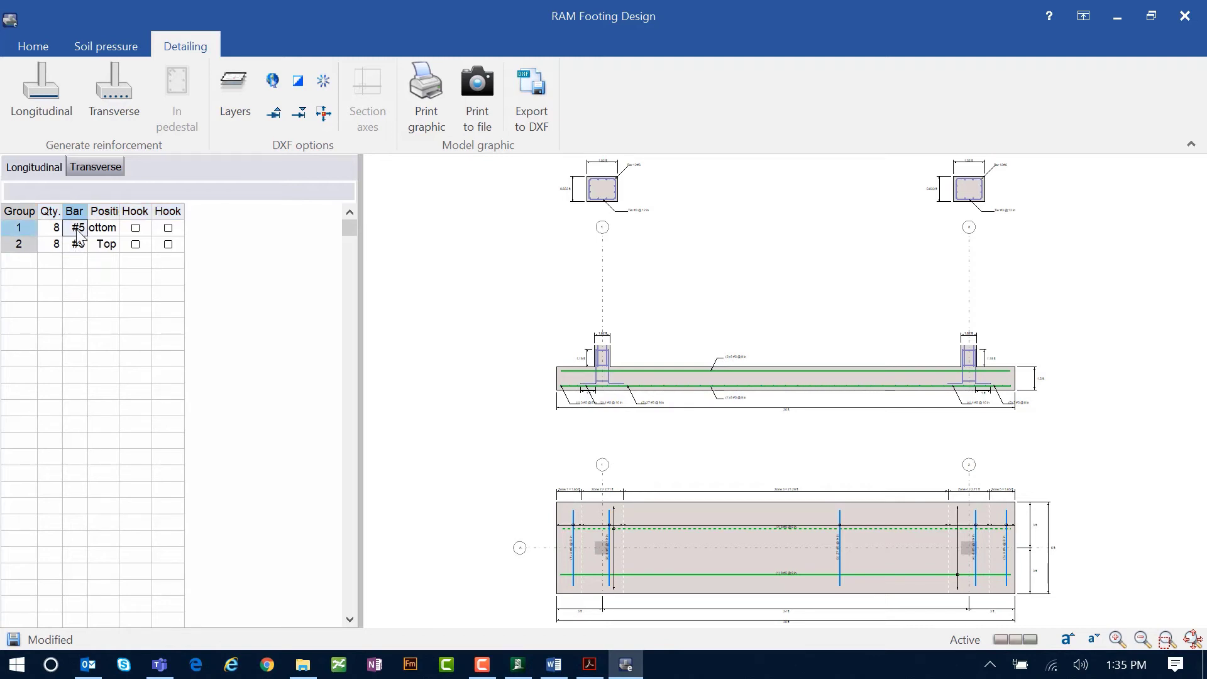
left_click(79, 230)
left_click(79, 230)
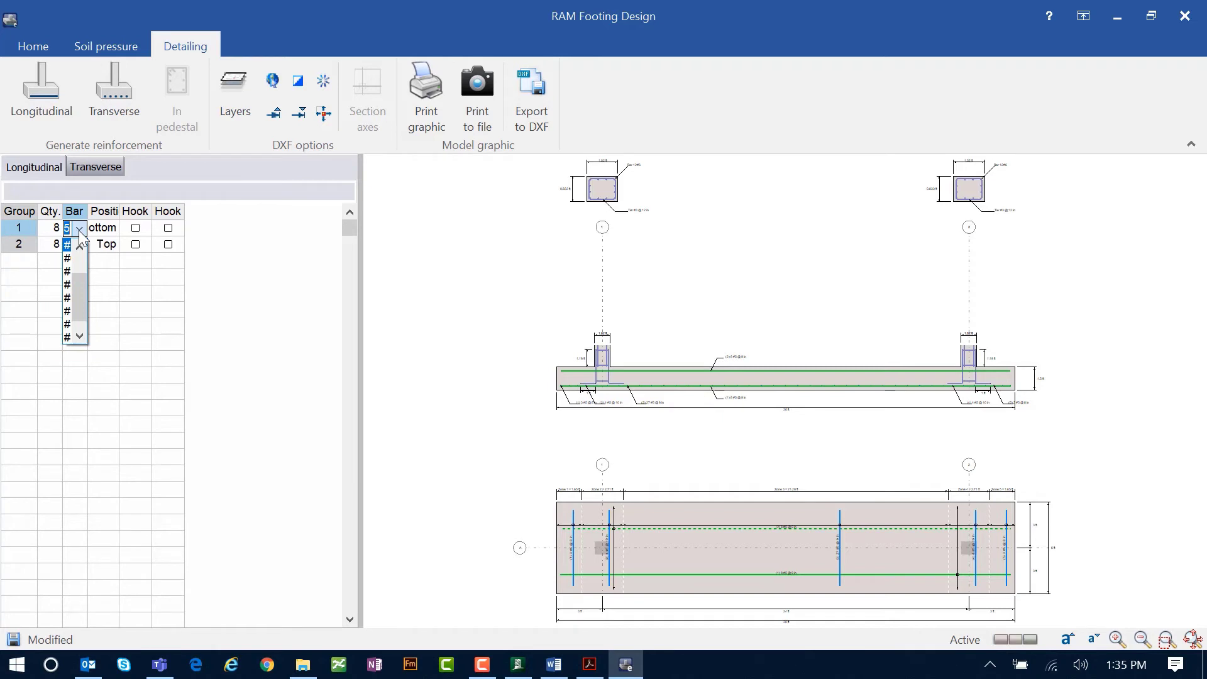
left_click(80, 232)
left_click(75, 260)
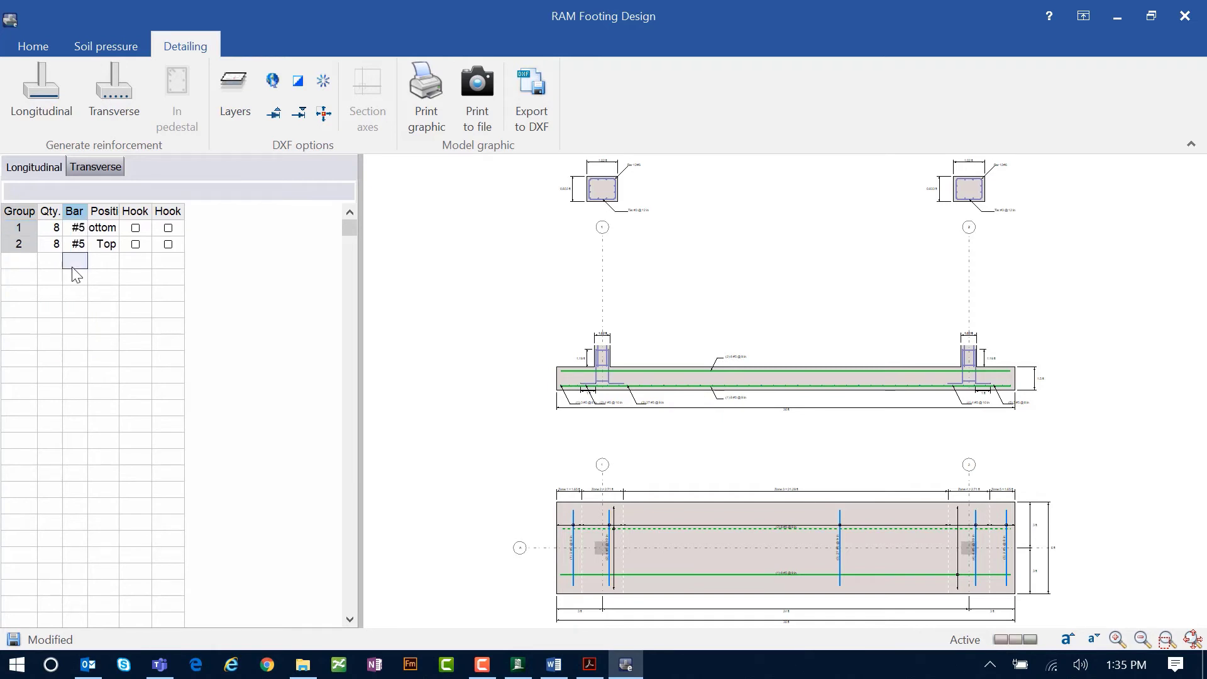
Step: Add a longitudinal reinforcement group of seven #7 bottom bars with hooks at both ends
left_click(35, 92)
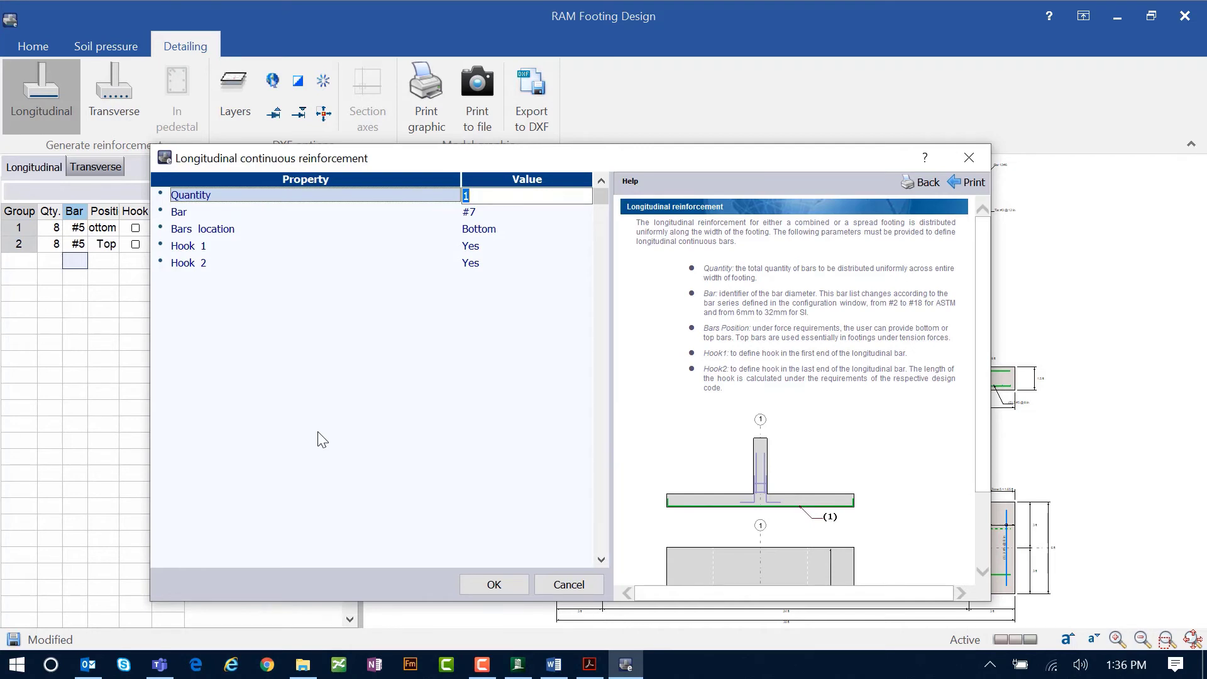
type("7")
left_click(487, 214)
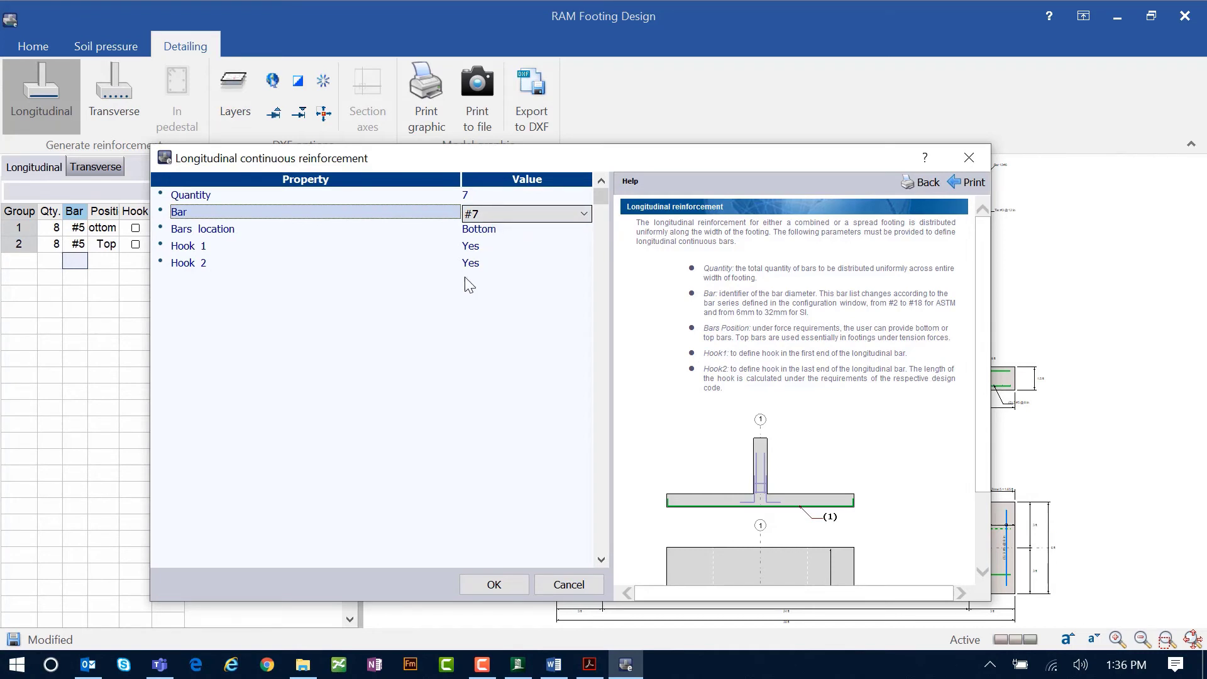
left_click(421, 245)
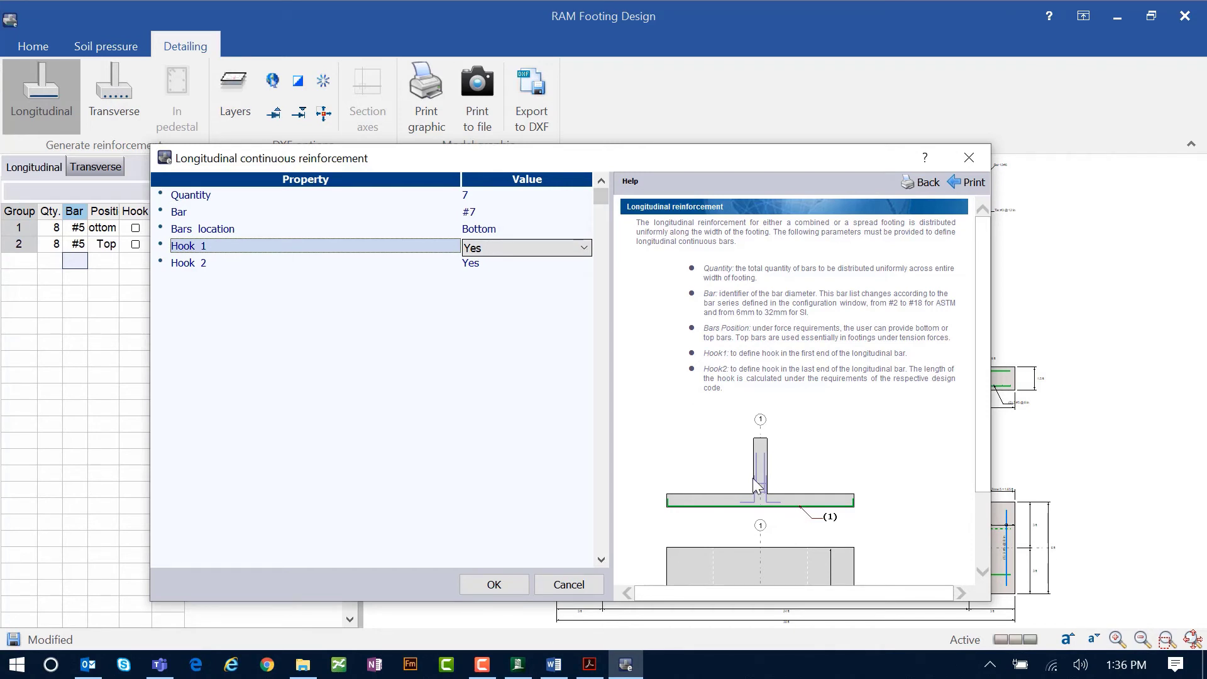
left_click(493, 583)
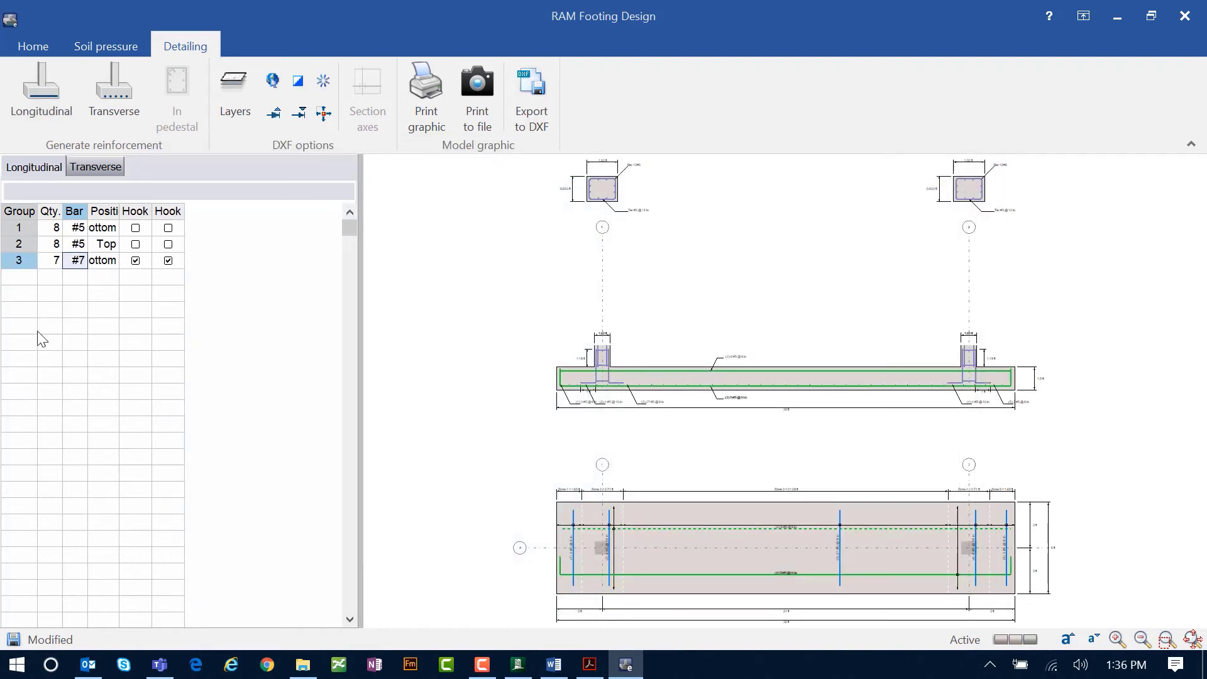
Step: Delete the two #5 longitudinal reinforcement groups, the bottom and the top one
left_click(17, 247)
left_click_drag(18, 246, 18, 231)
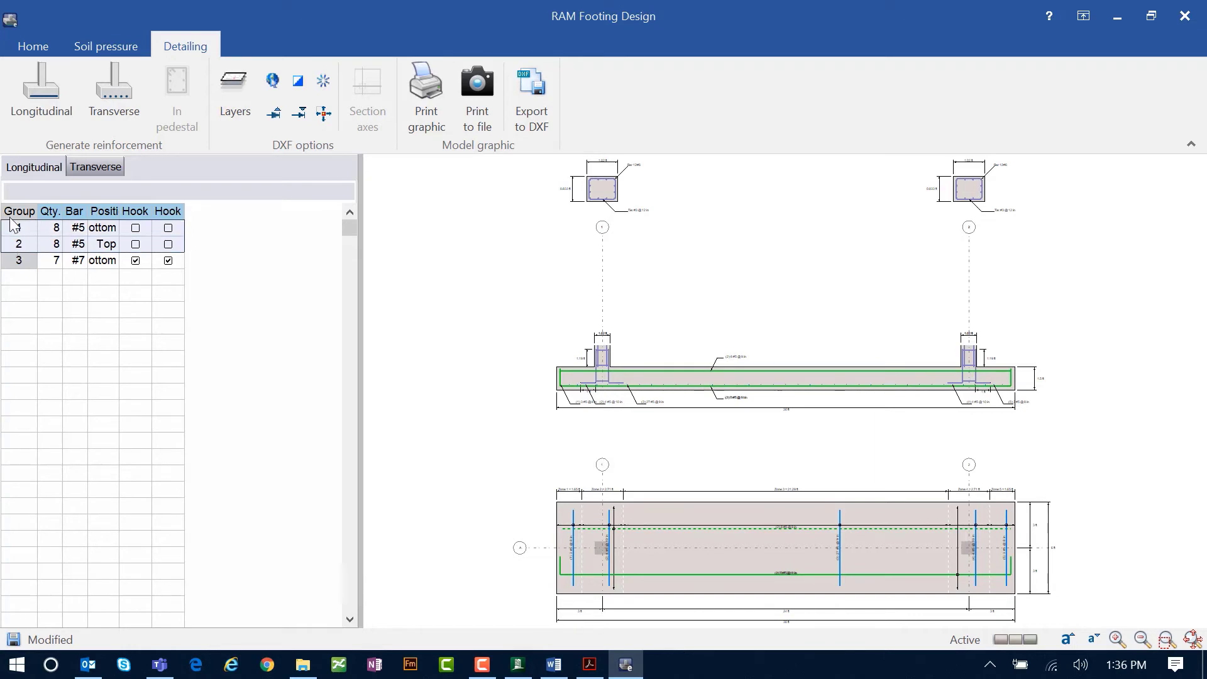
key("Delete")
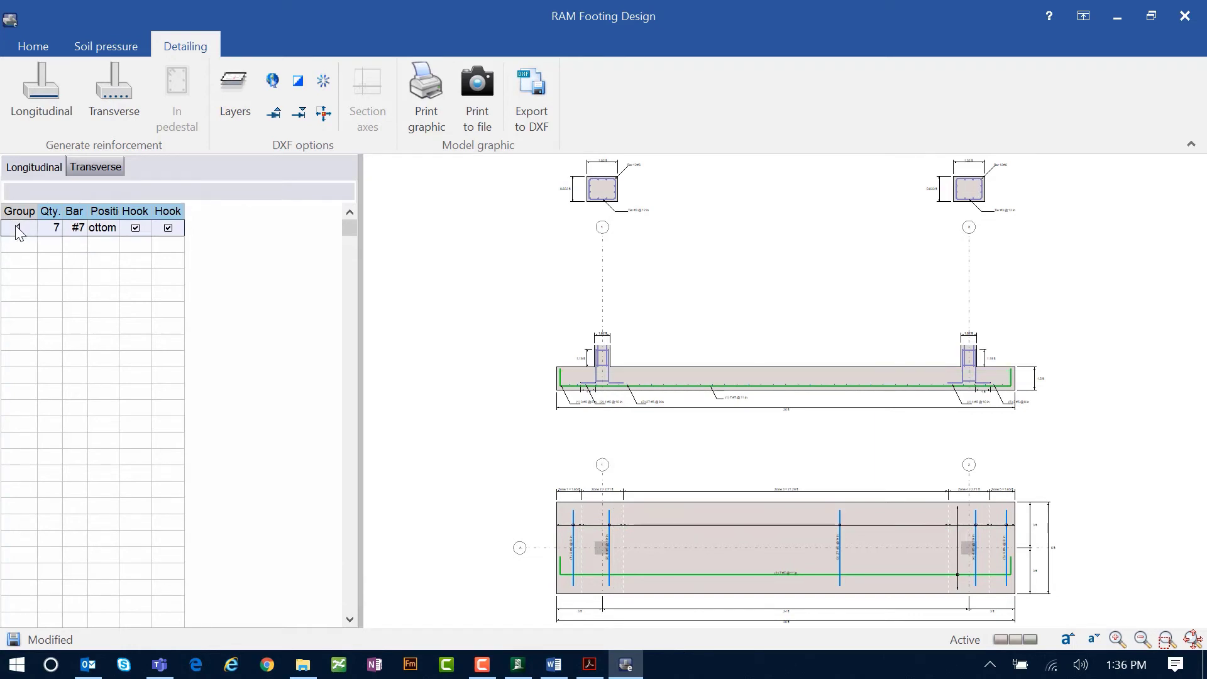
Step: Delete all five transverse reinforcement groups of the footing
left_click(110, 171)
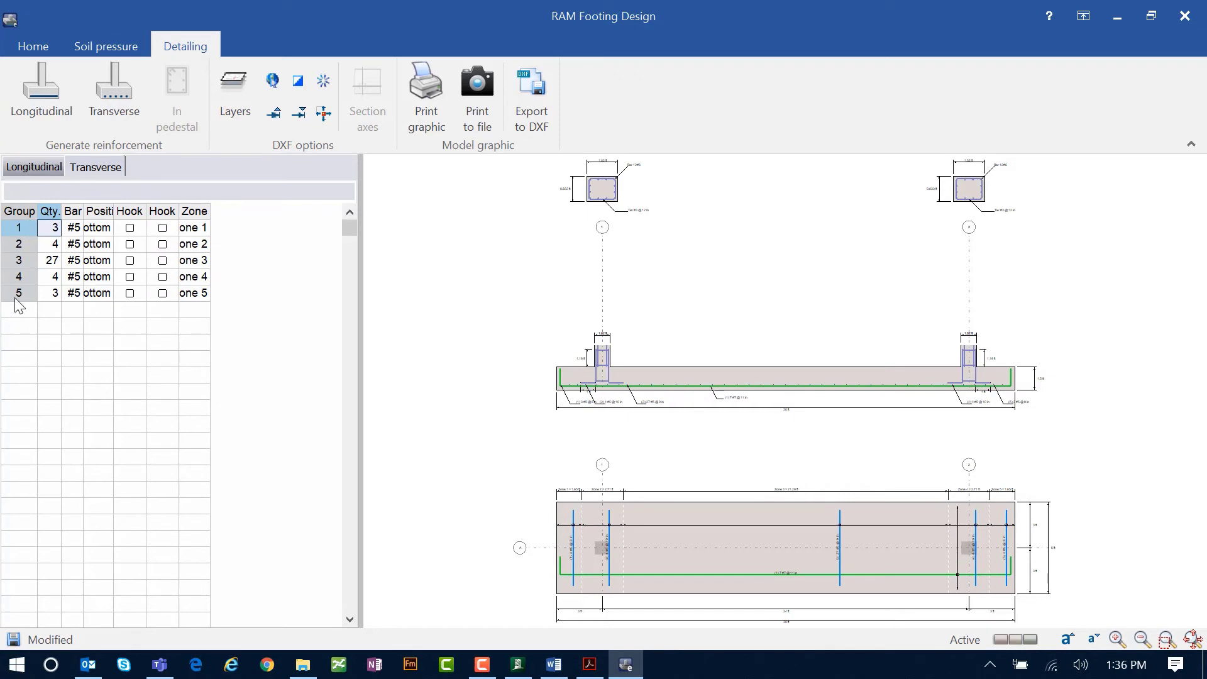
left_click_drag(17, 294, 16, 233)
key("Delete")
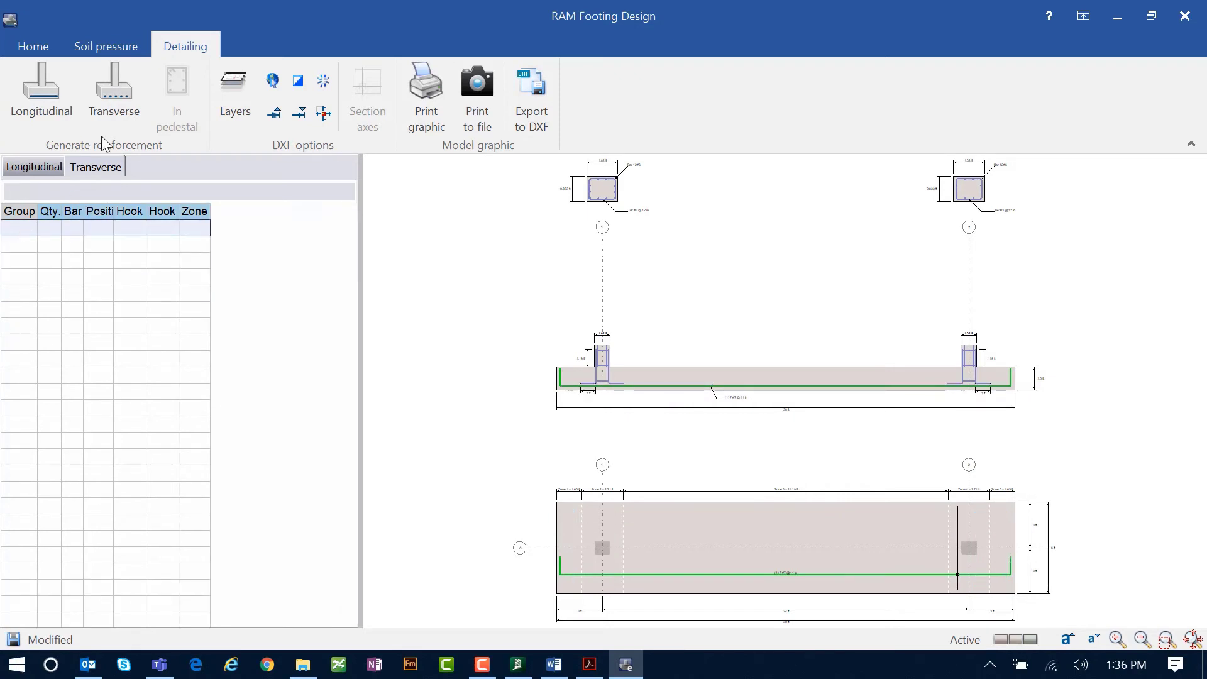
Step: Add a transverse reinforcement group of 12 #5 bottom bars in Zone 1 without hooks at either end
left_click(118, 91)
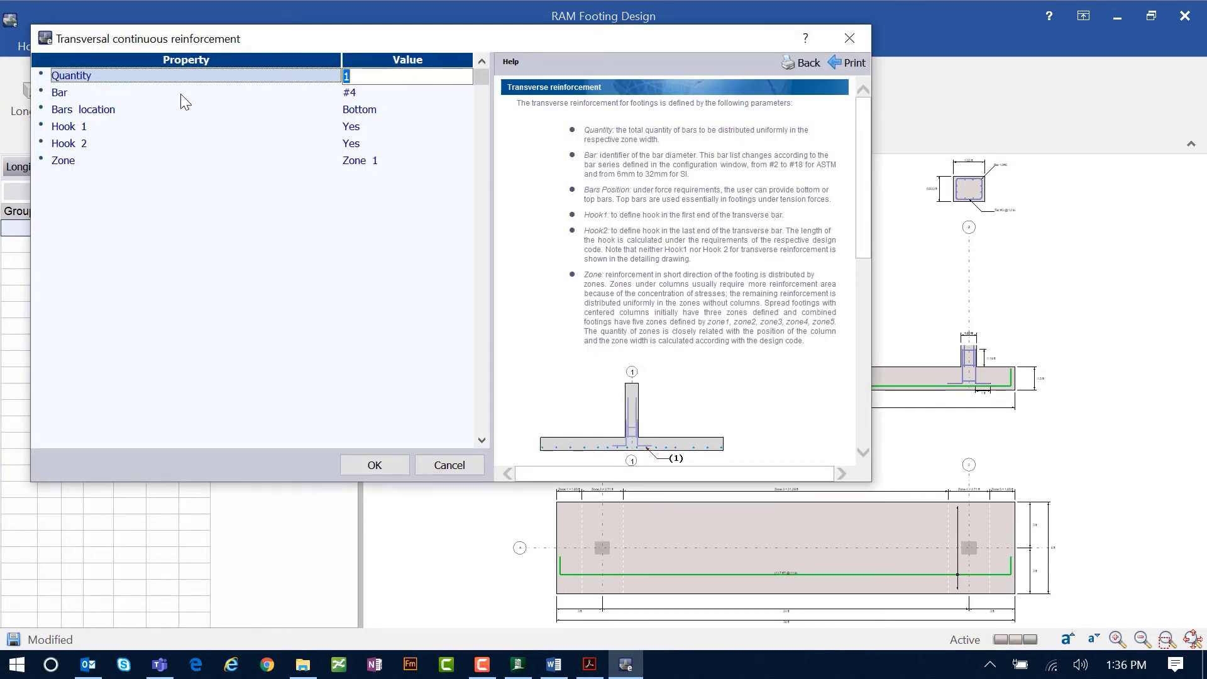
type("12")
left_click(370, 95)
left_click(463, 93)
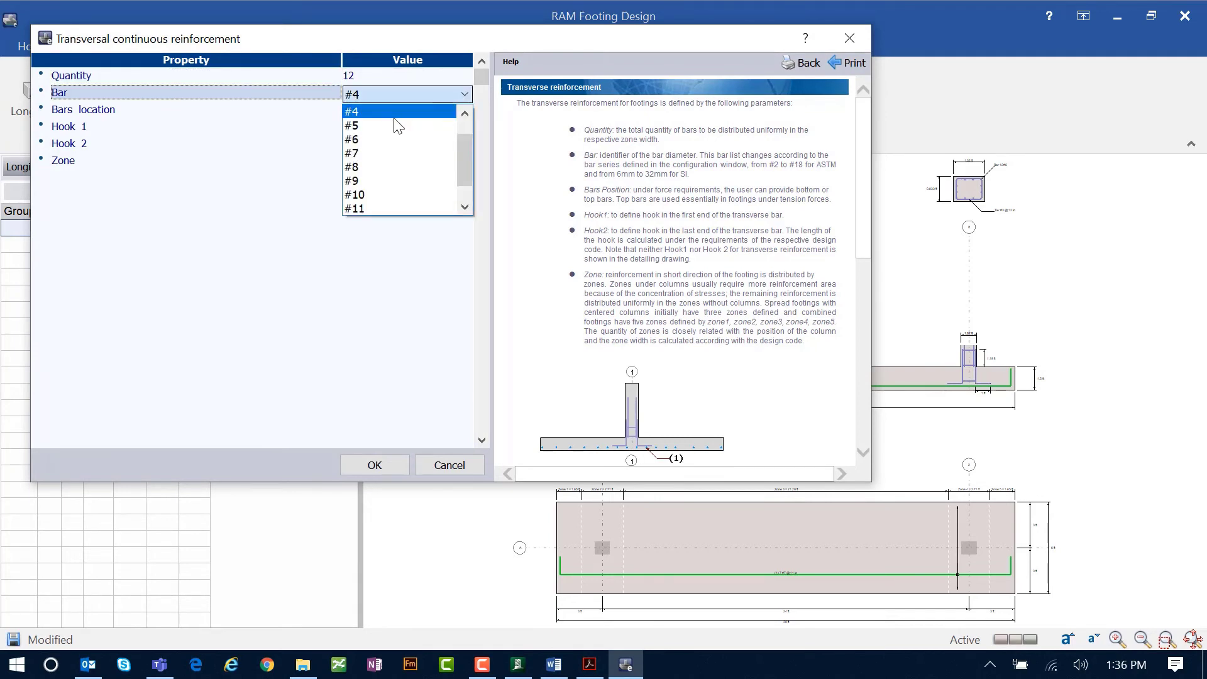
left_click(394, 124)
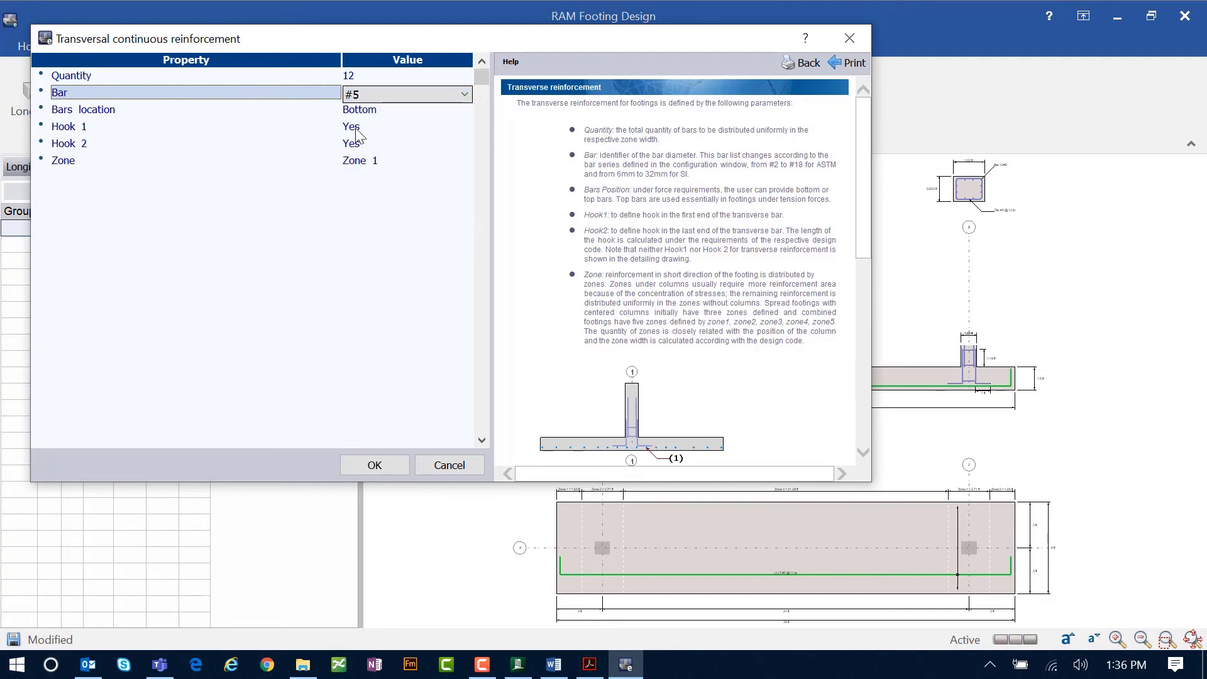
left_click(357, 129)
left_click(396, 125)
left_click(379, 141)
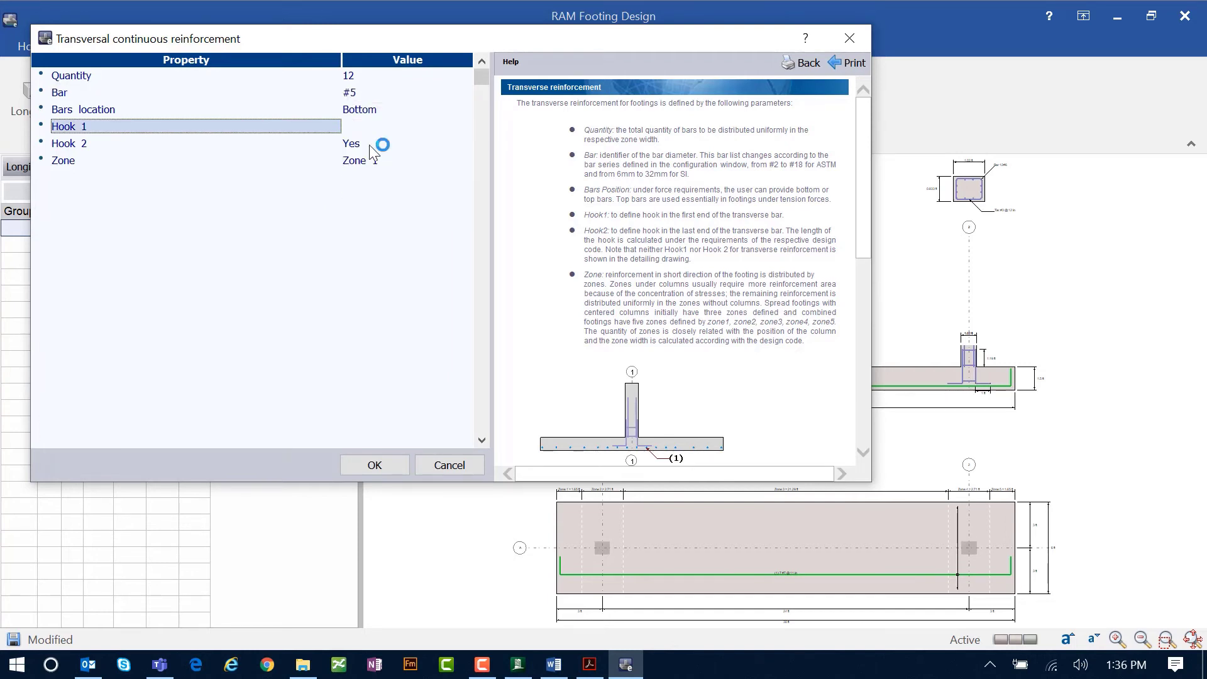
left_click(390, 145)
left_click(389, 146)
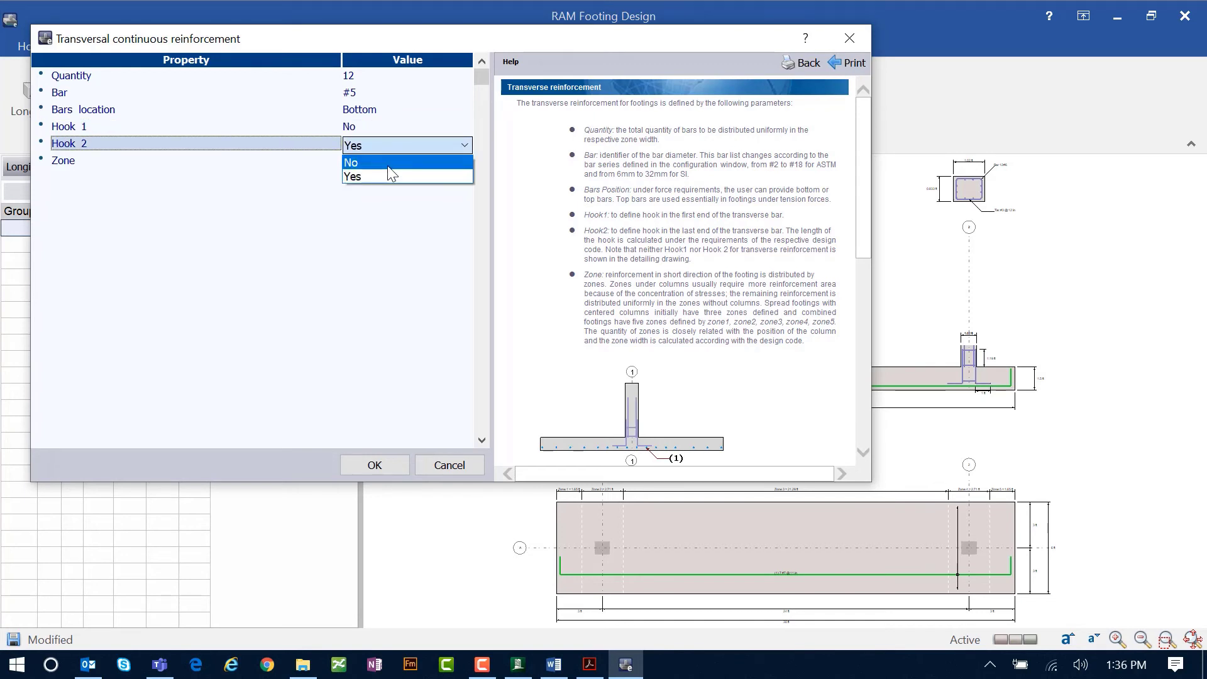
left_click(387, 164)
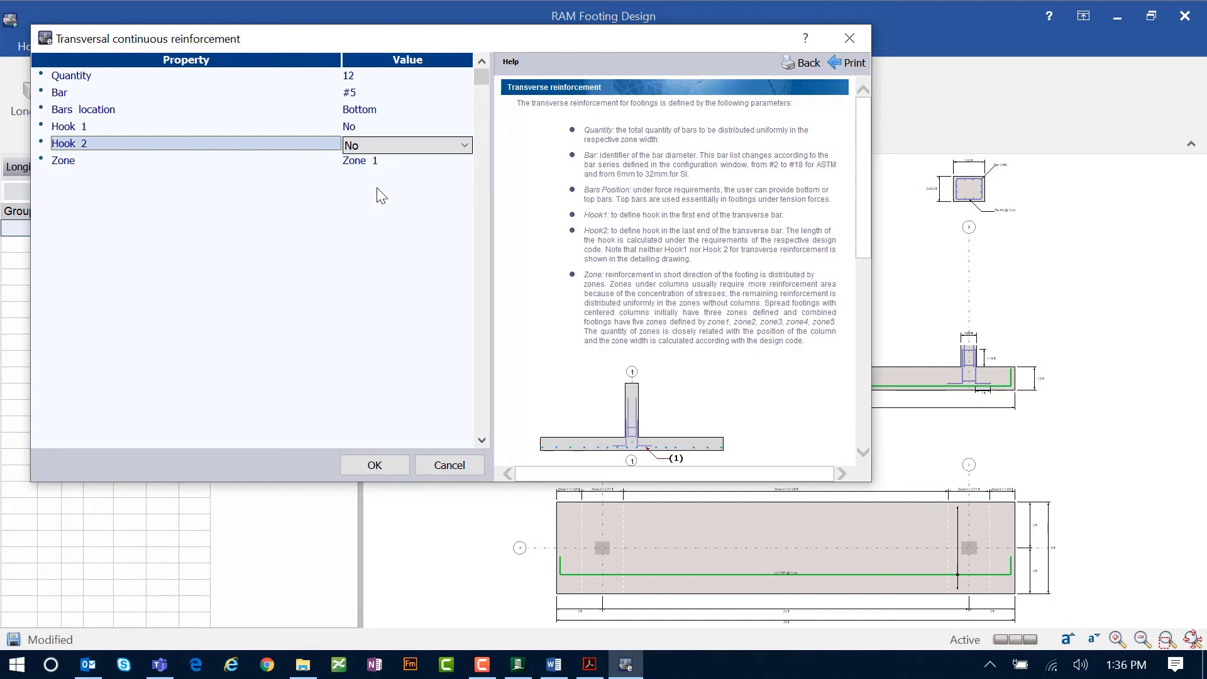
left_click(370, 466)
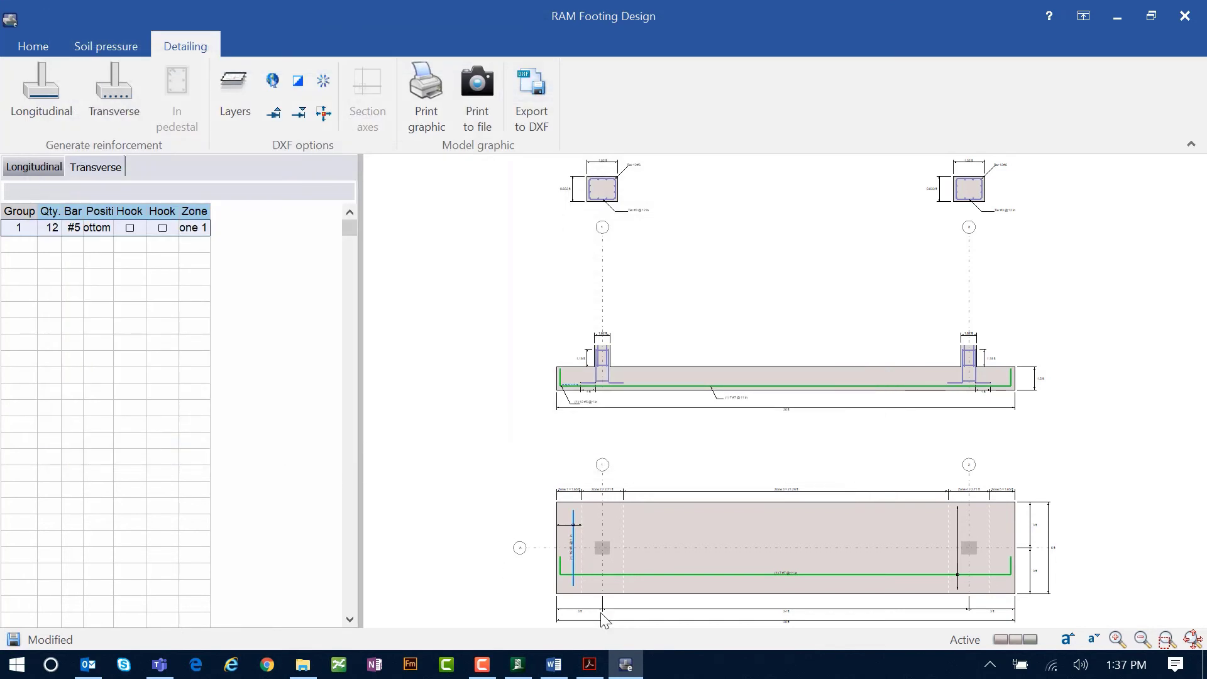
Step: Add a transverse reinforcement group of 36 #5 bottom bars without hooks in Zone 2
left_click(590, 664)
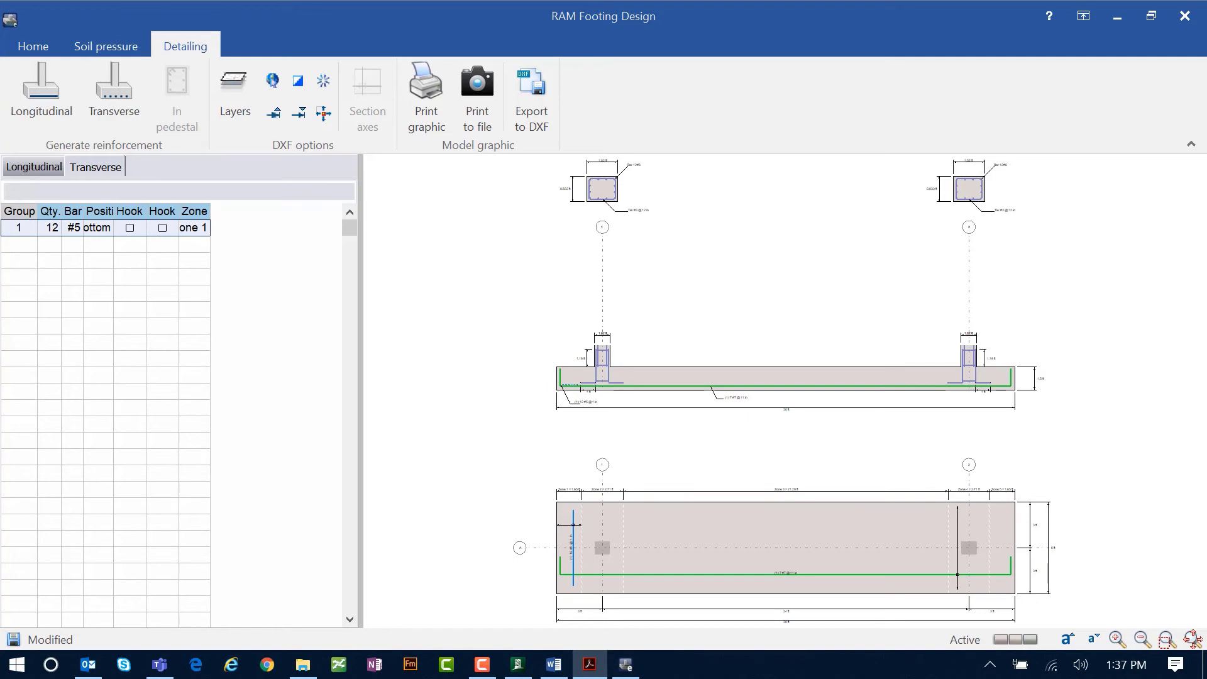
left_click(118, 110)
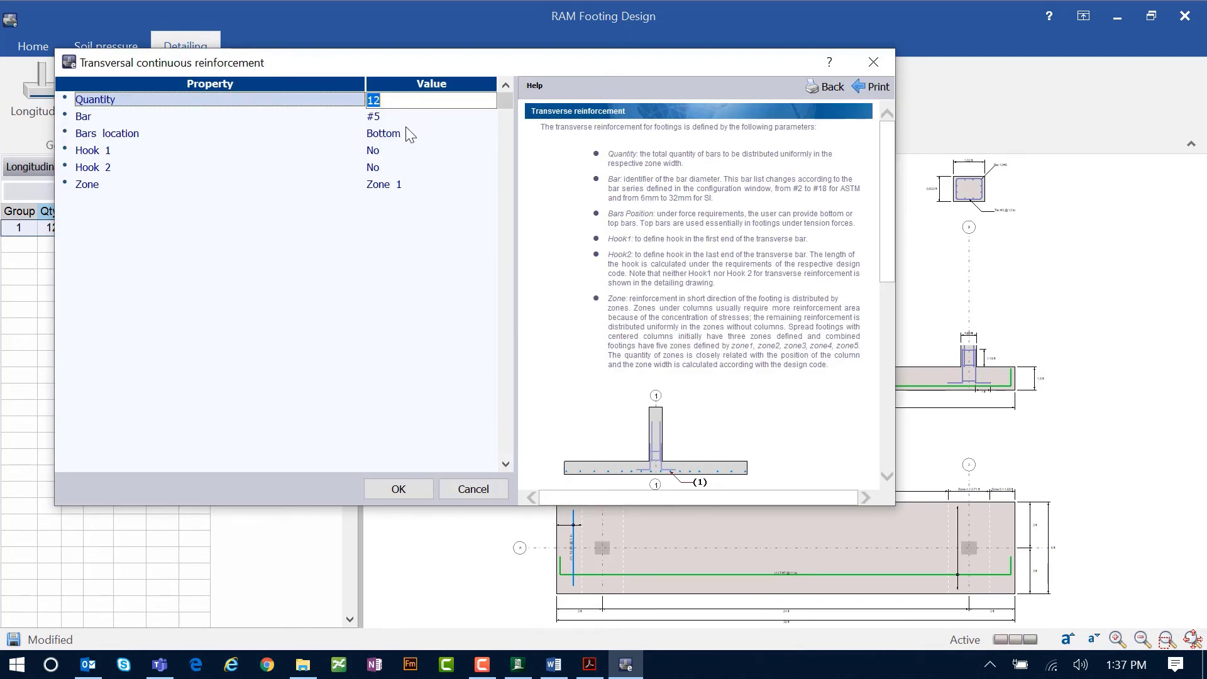
type("36")
left_click(388, 186)
left_click(392, 213)
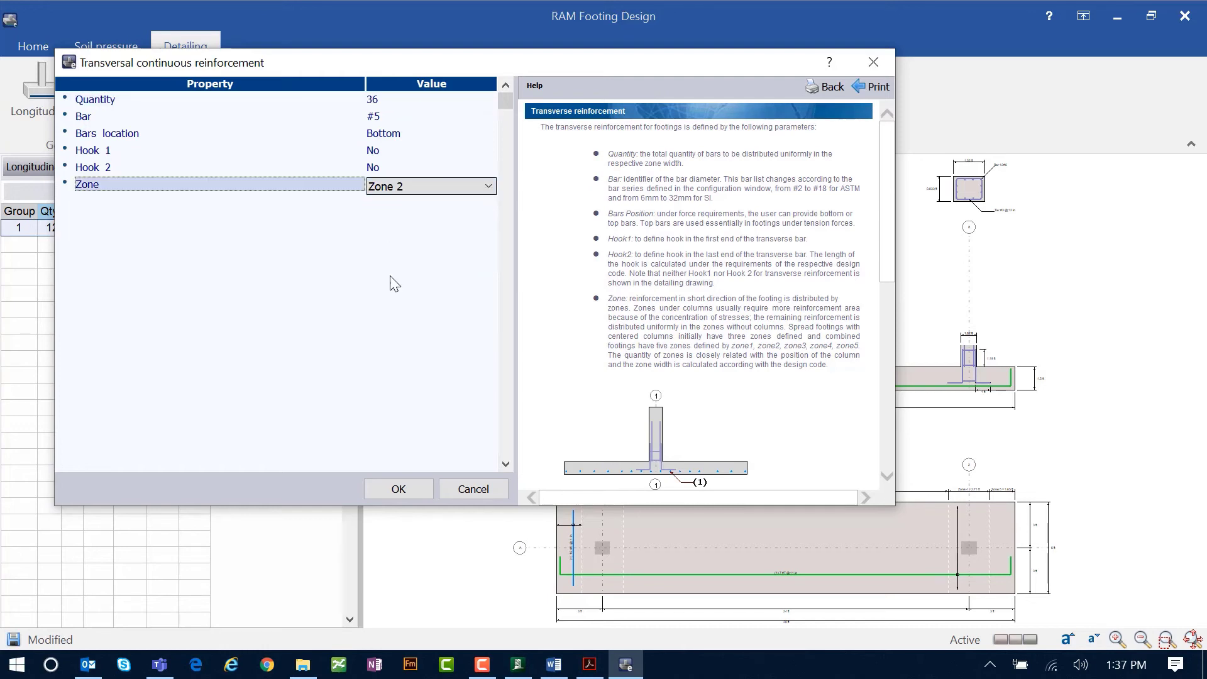
left_click(389, 489)
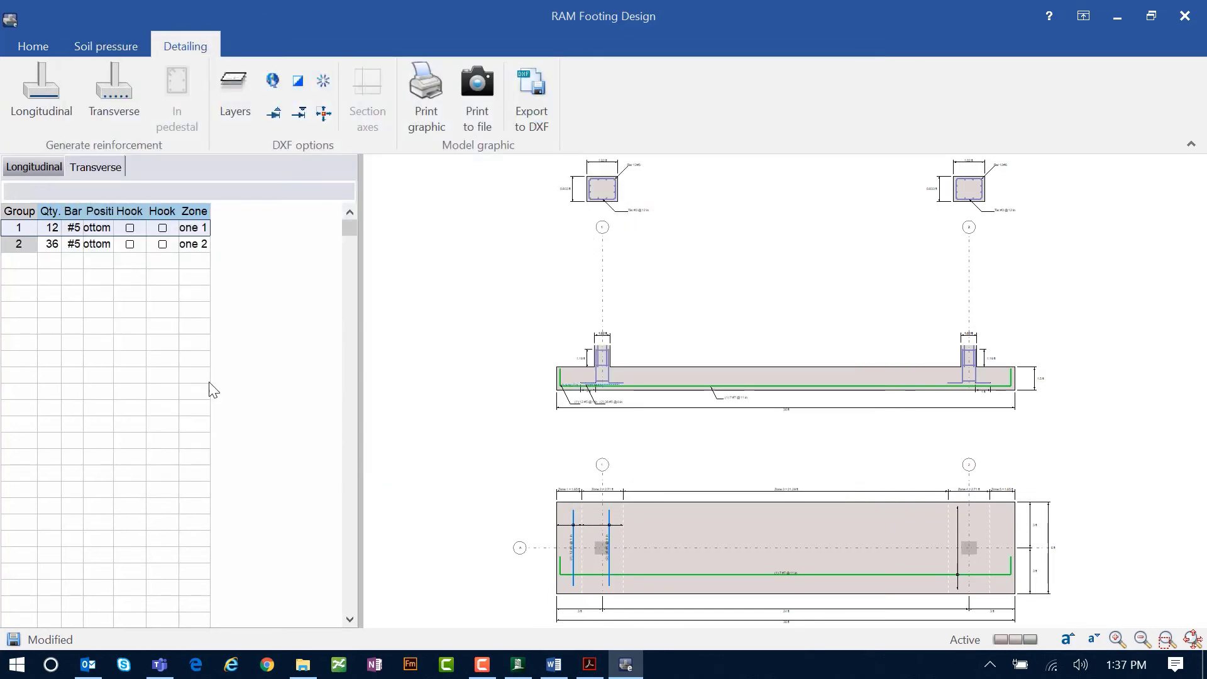
Step: Add a transverse reinforcement group of 12 #5 bottom bars without hooks in Zone 3
left_click(110, 88)
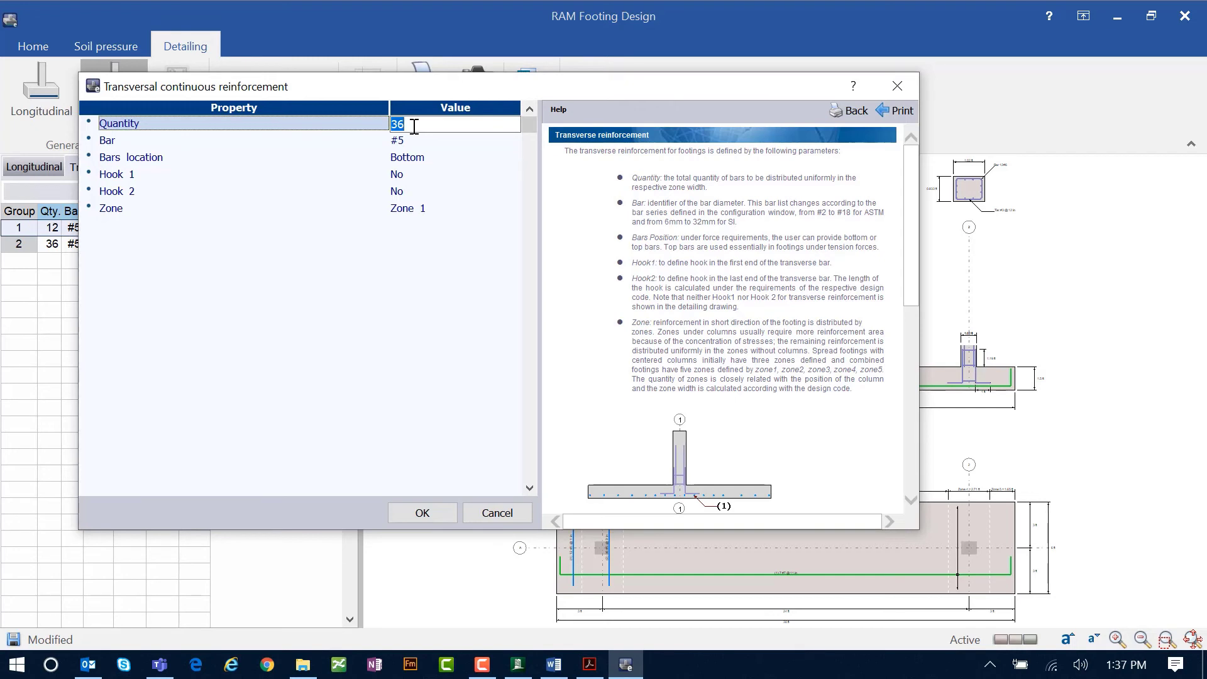
type("12")
left_click(408, 212)
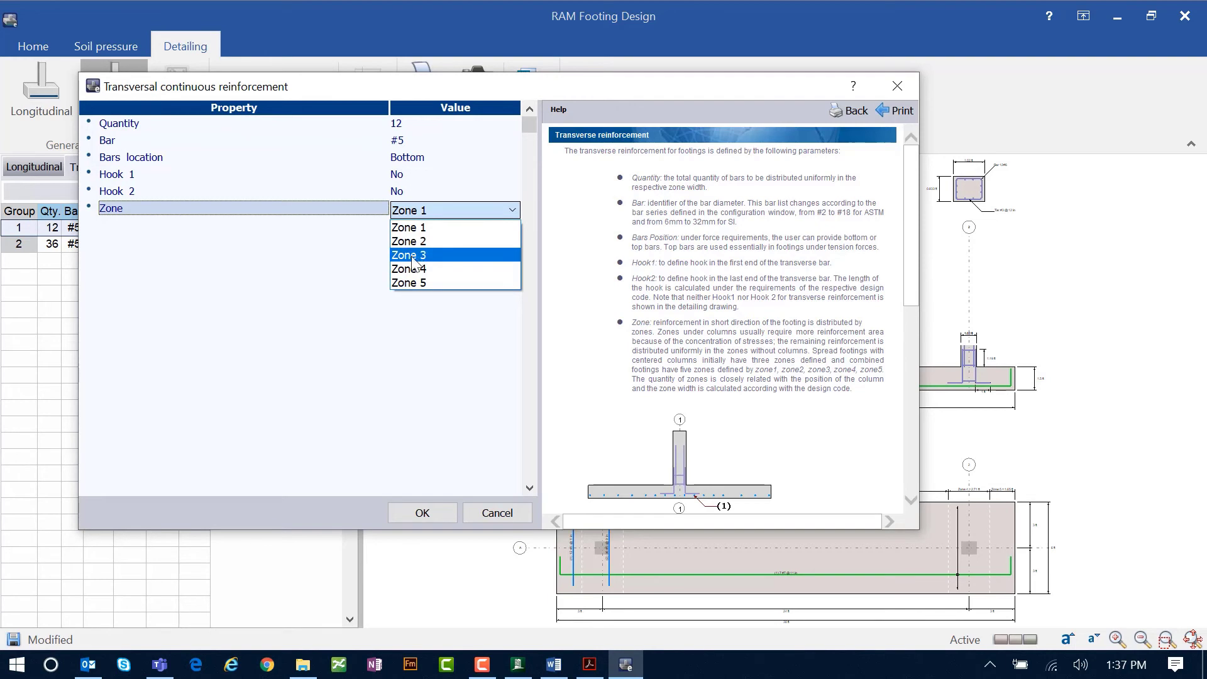
left_click(412, 255)
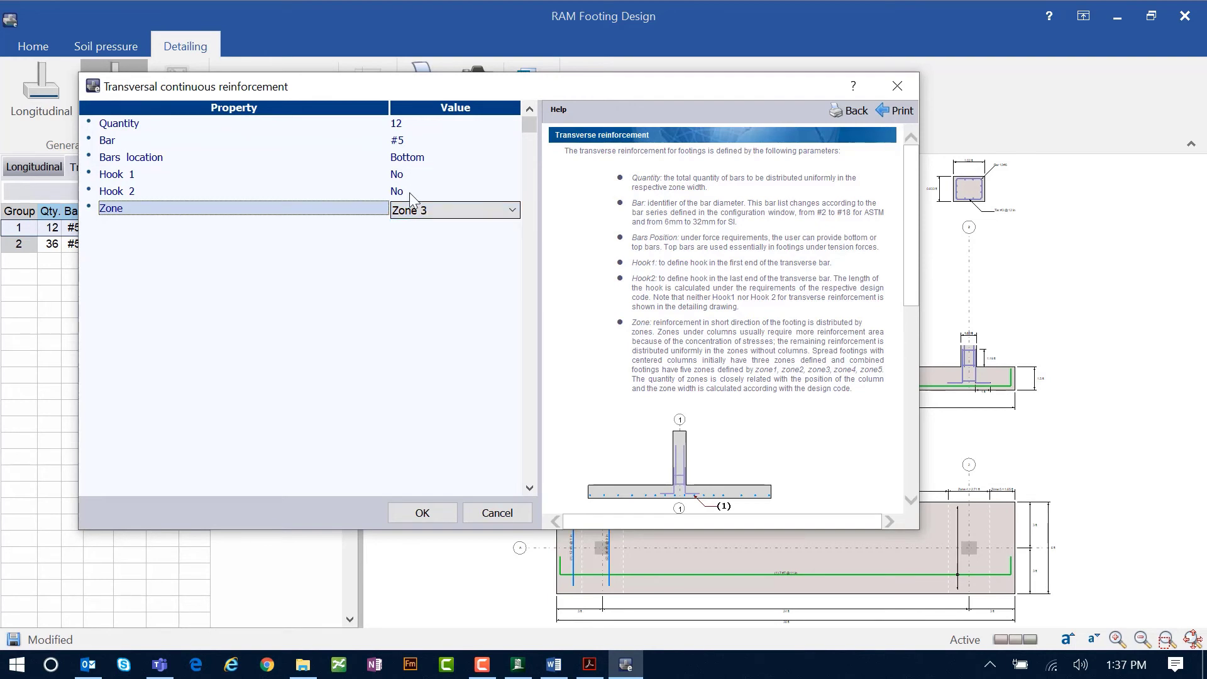
left_click(406, 514)
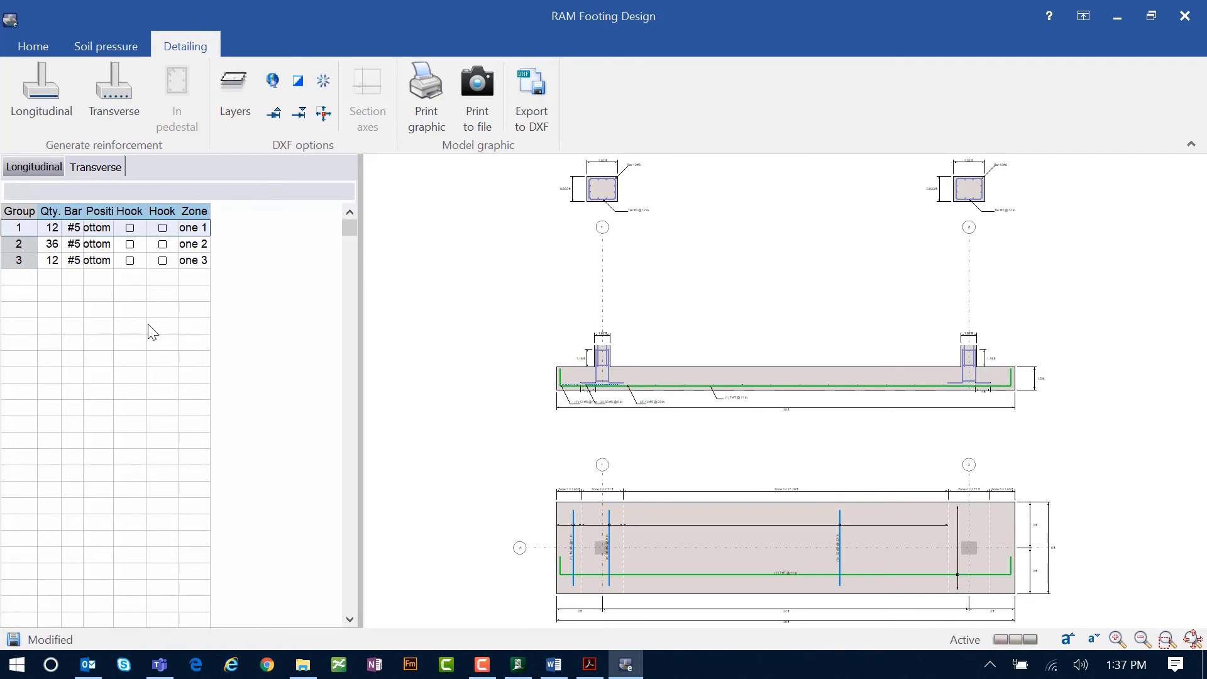
Step: Check the combined footing design and open its design results report
left_click(28, 45)
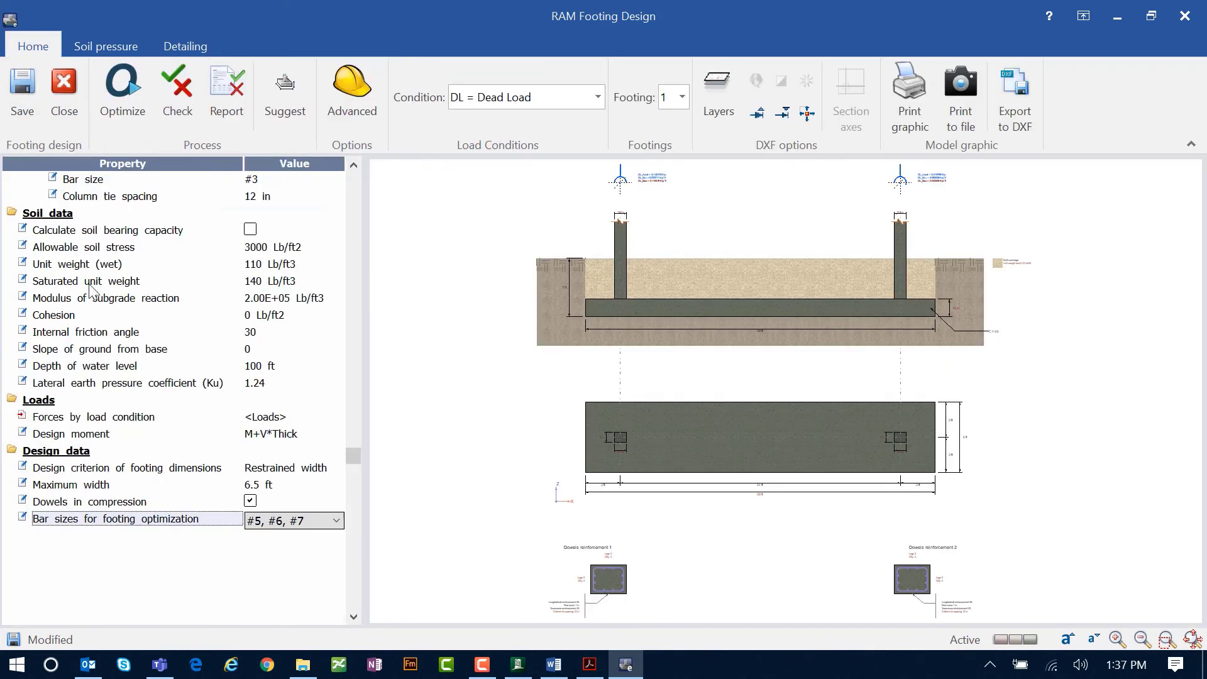
left_click(177, 109)
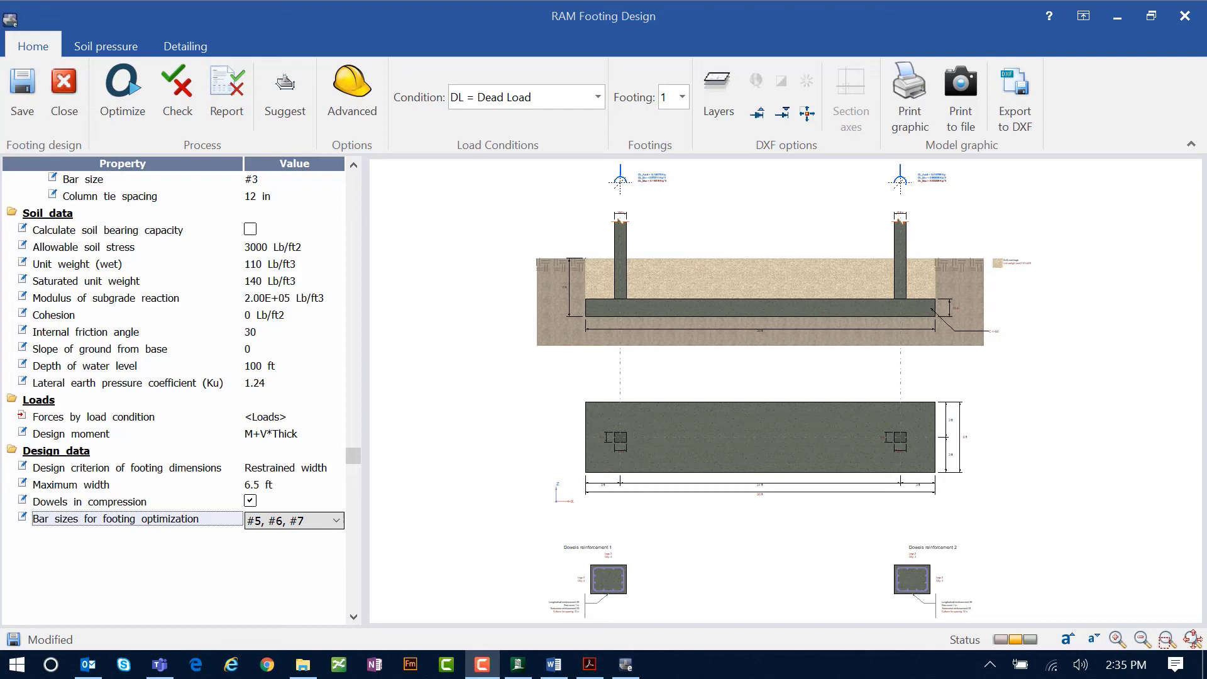
left_click(230, 106)
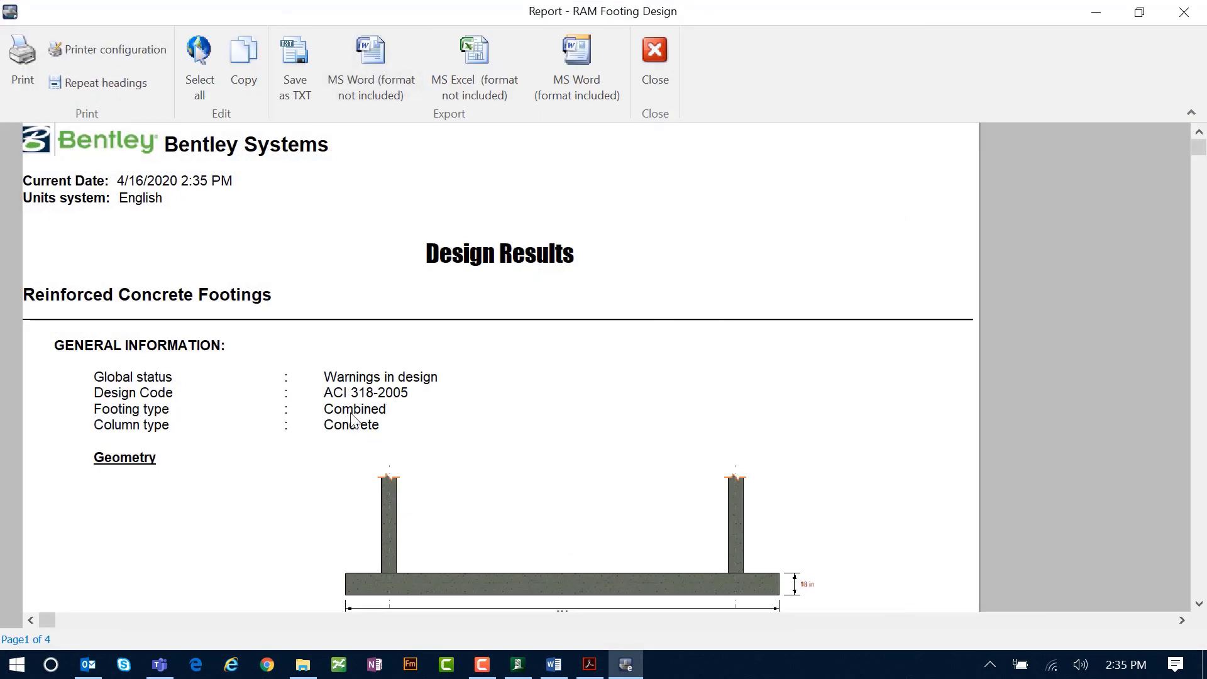
Step: Examine the report's footing geometry, materials, reinforcement, dowel bars, load combinations and applied loads
scroll(843, 382, "down", 5)
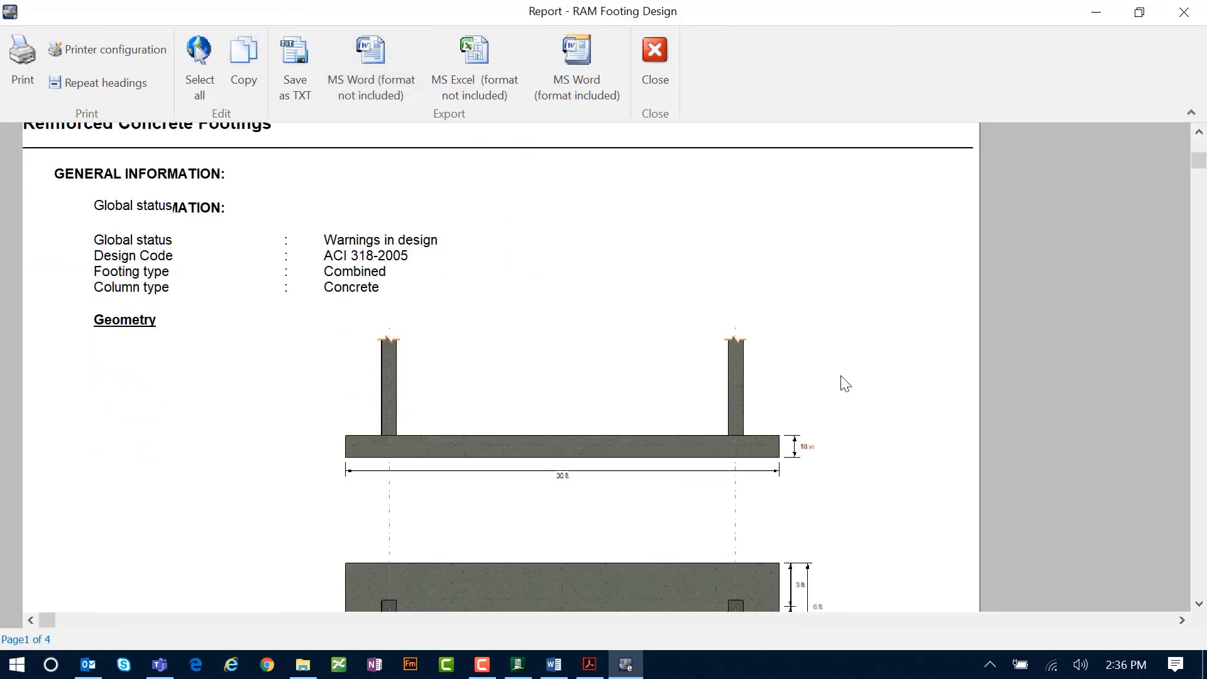
scroll(851, 384, "down", 8)
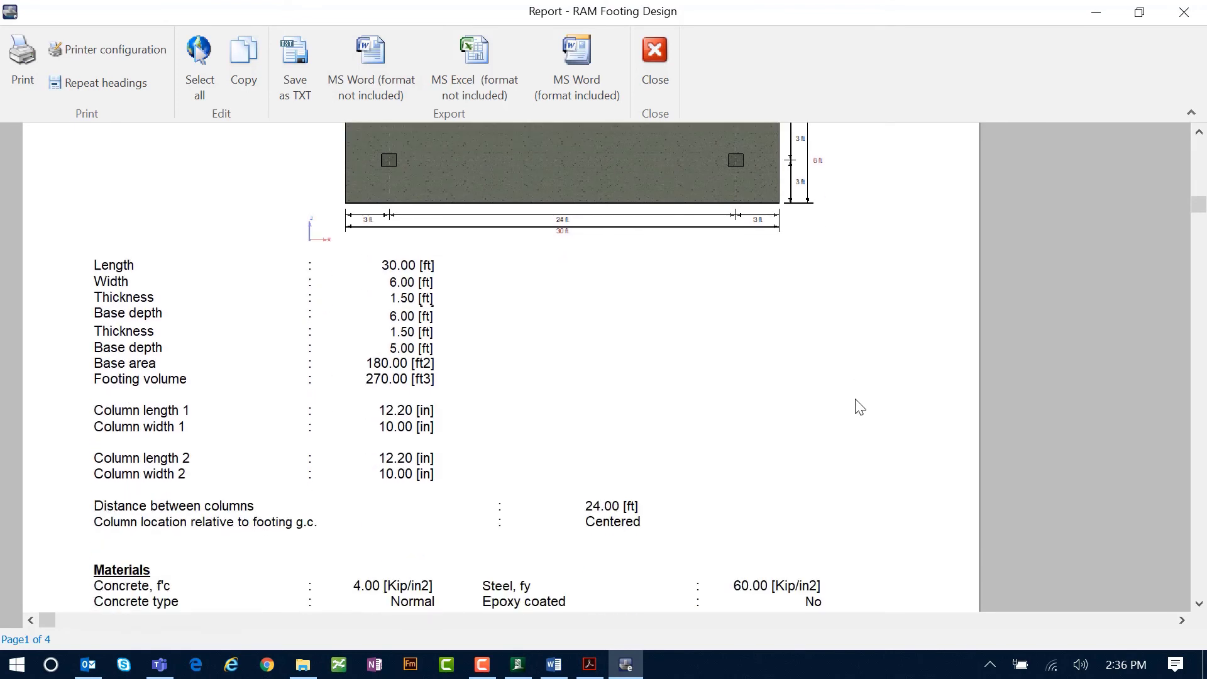
scroll(859, 403, "down", 2)
scroll(861, 404, "down", 8)
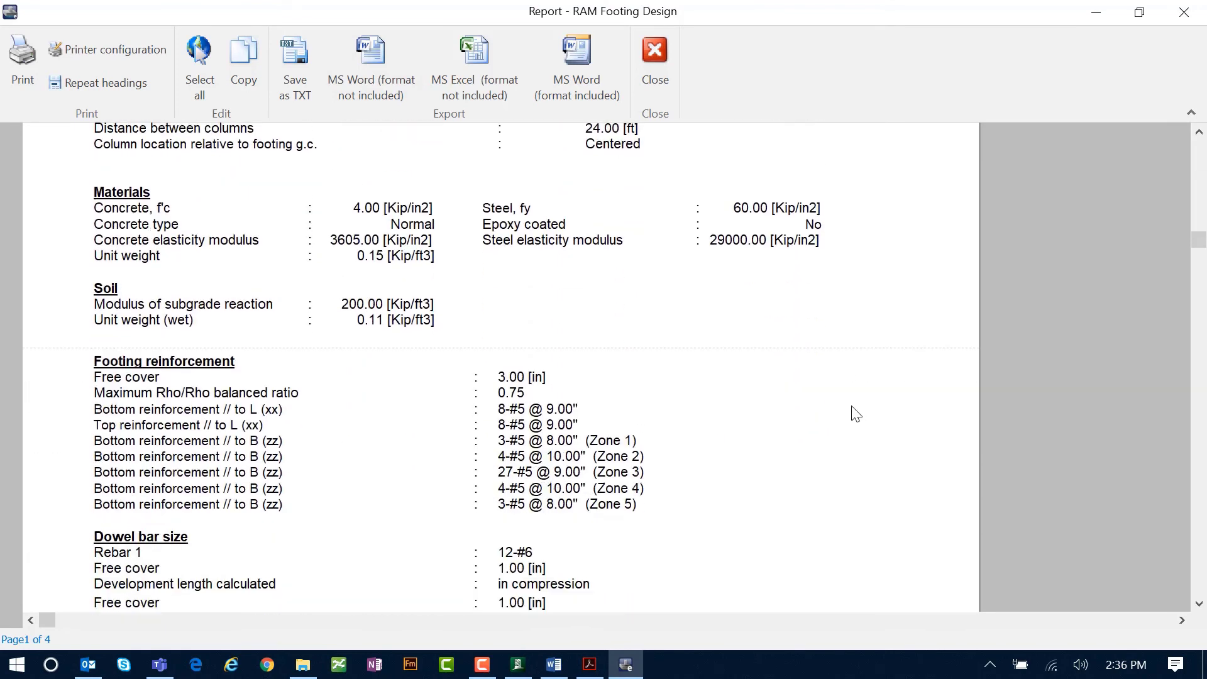
scroll(852, 422, "down", 8)
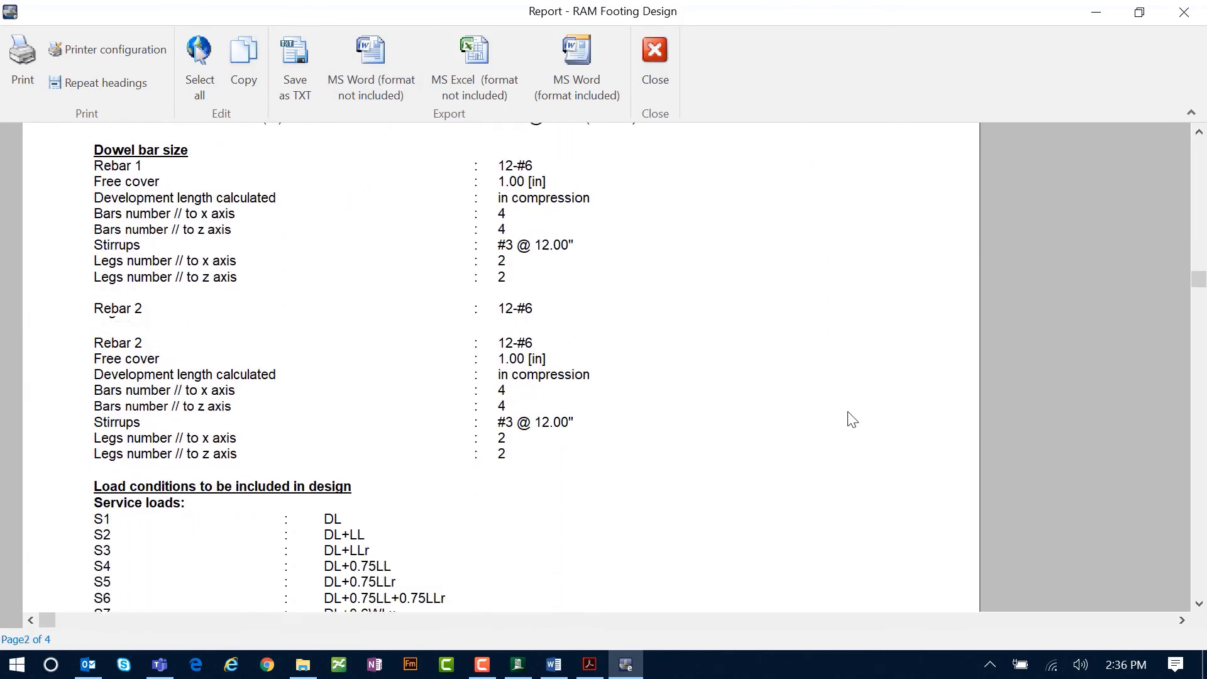
scroll(851, 422, "down", 8)
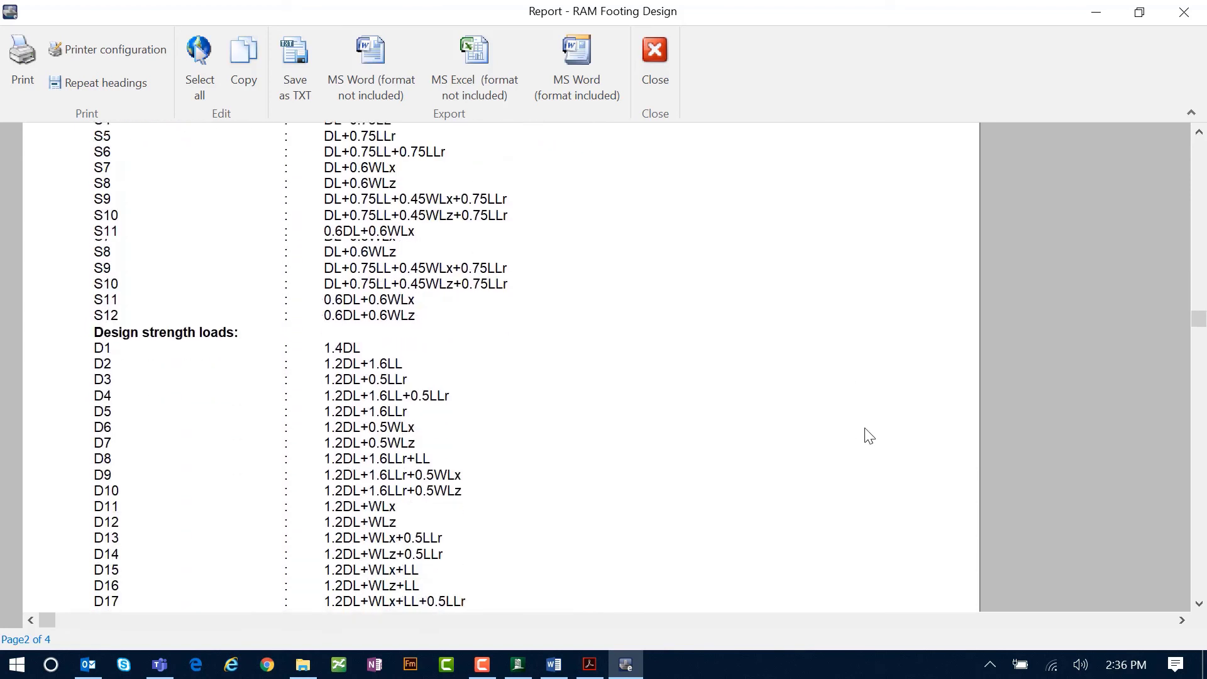
scroll(865, 421, "down", 6)
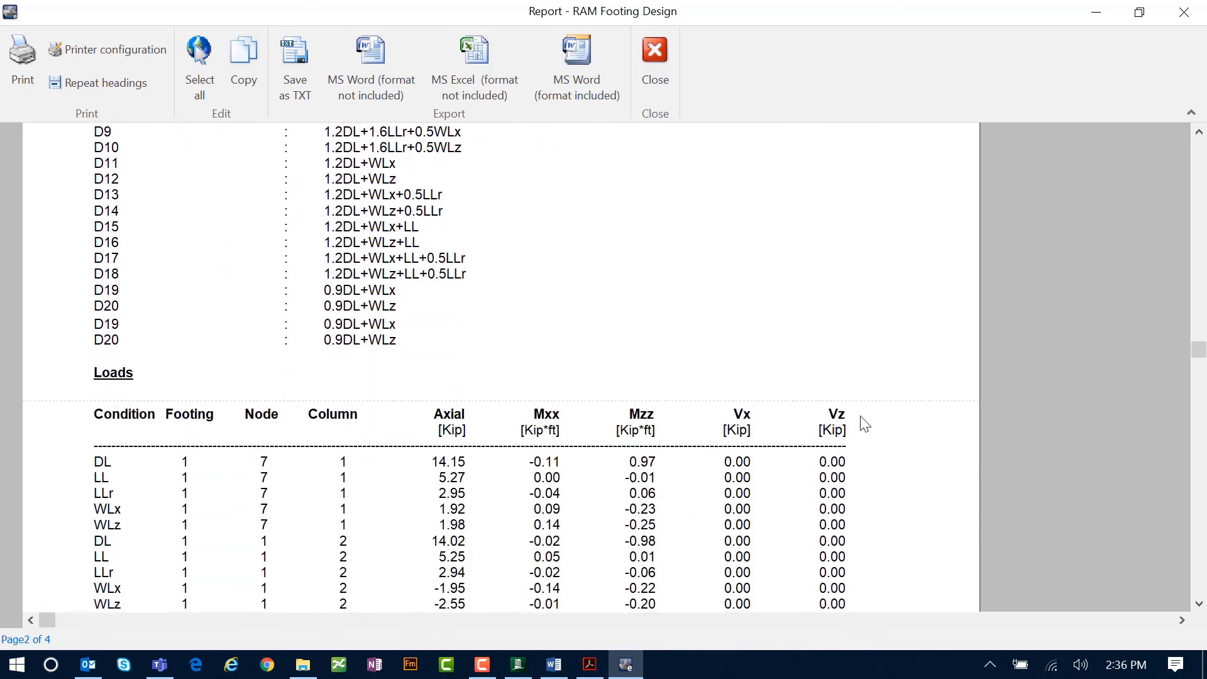
Step: Examine the report's design status, soil-foundation interaction, bending, shear and punching shear results, and close the report
scroll(865, 421, "down", 1)
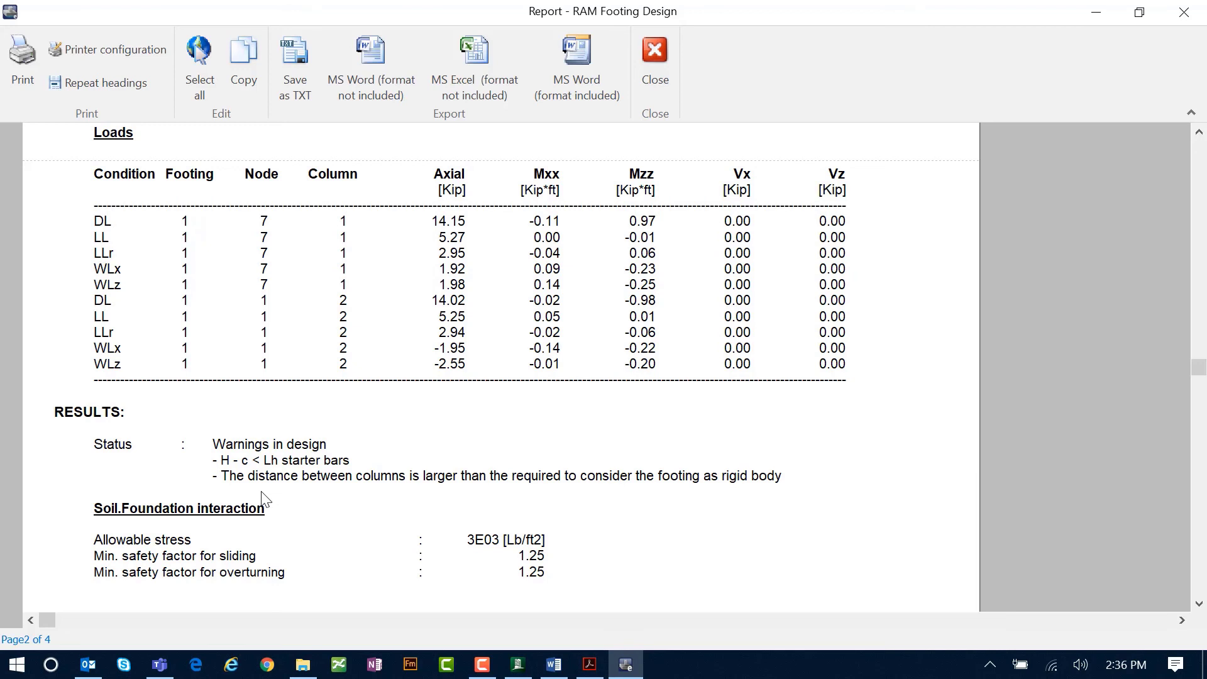
scroll(739, 447, "down", 3)
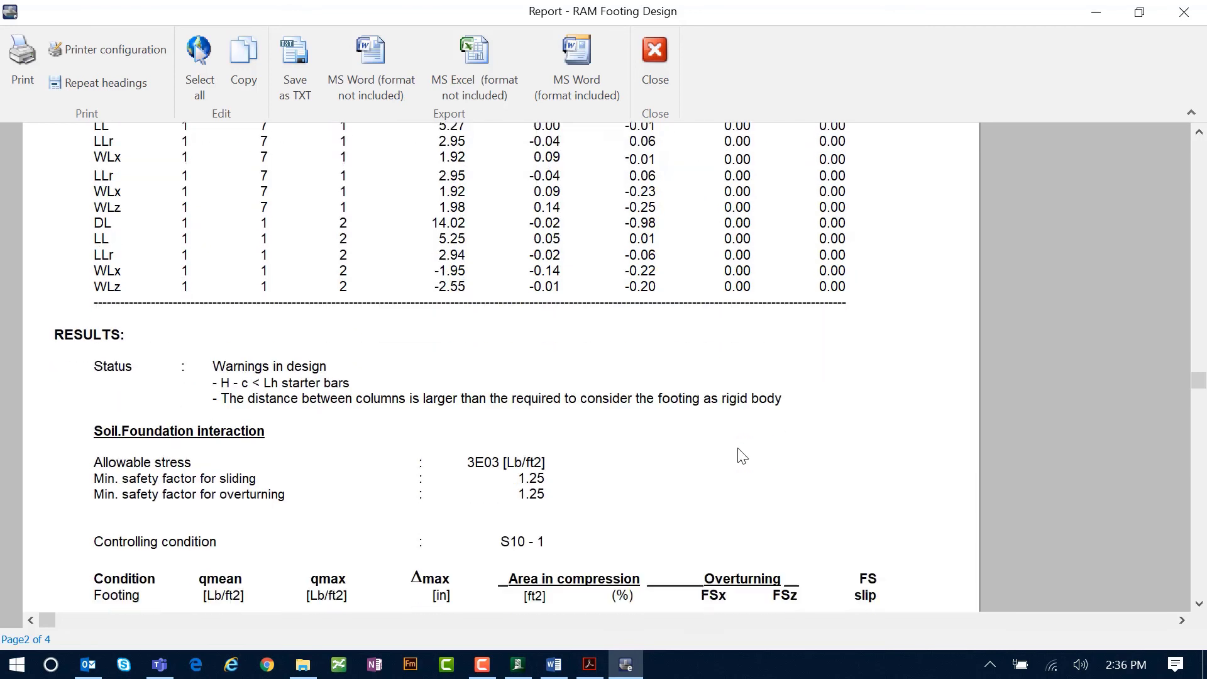
scroll(743, 455, "down", 5)
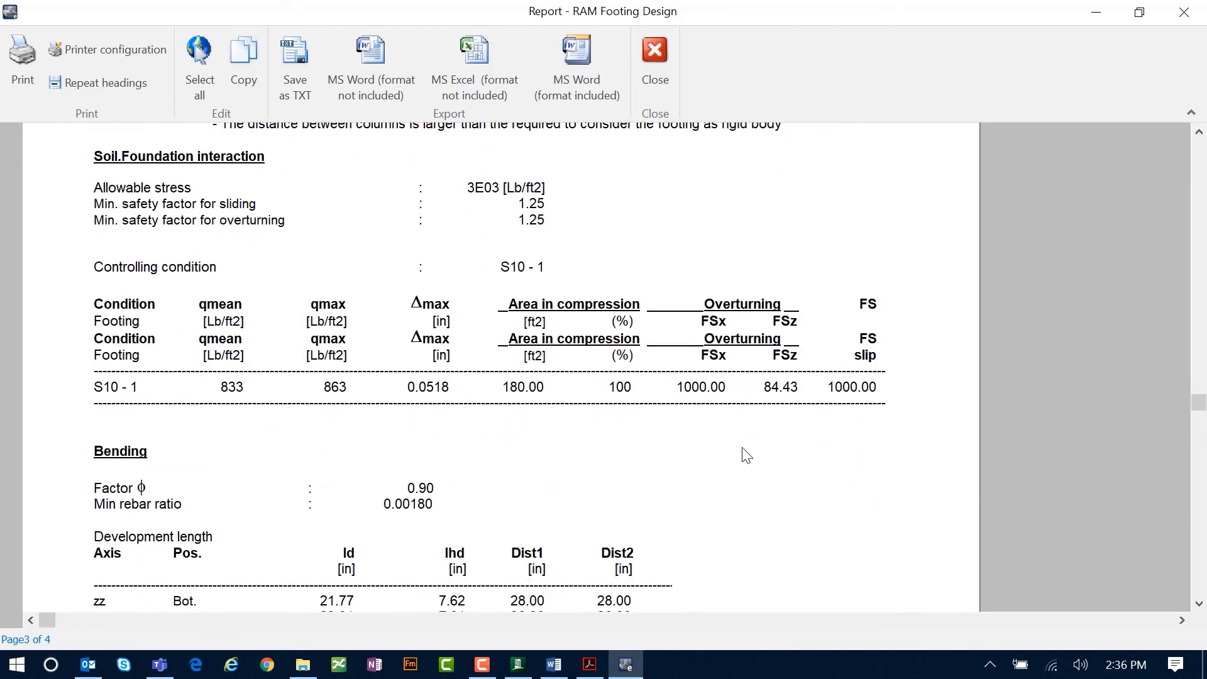
scroll(754, 455, "down", 3)
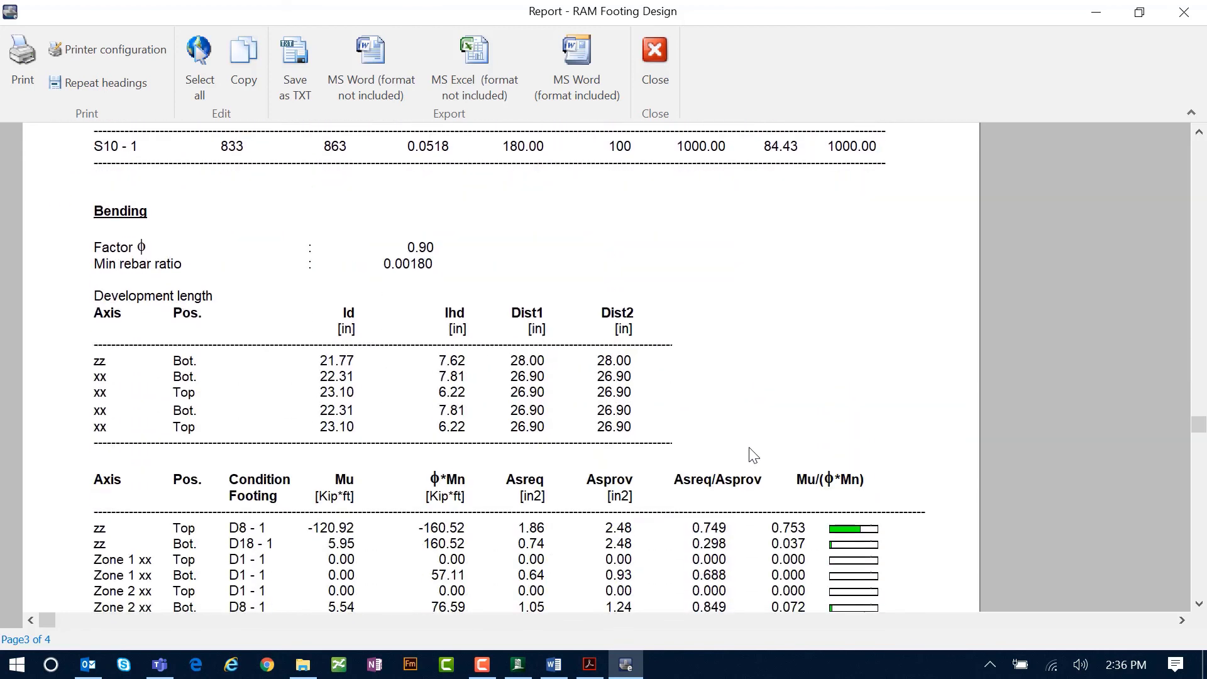
scroll(748, 446, "down", 2)
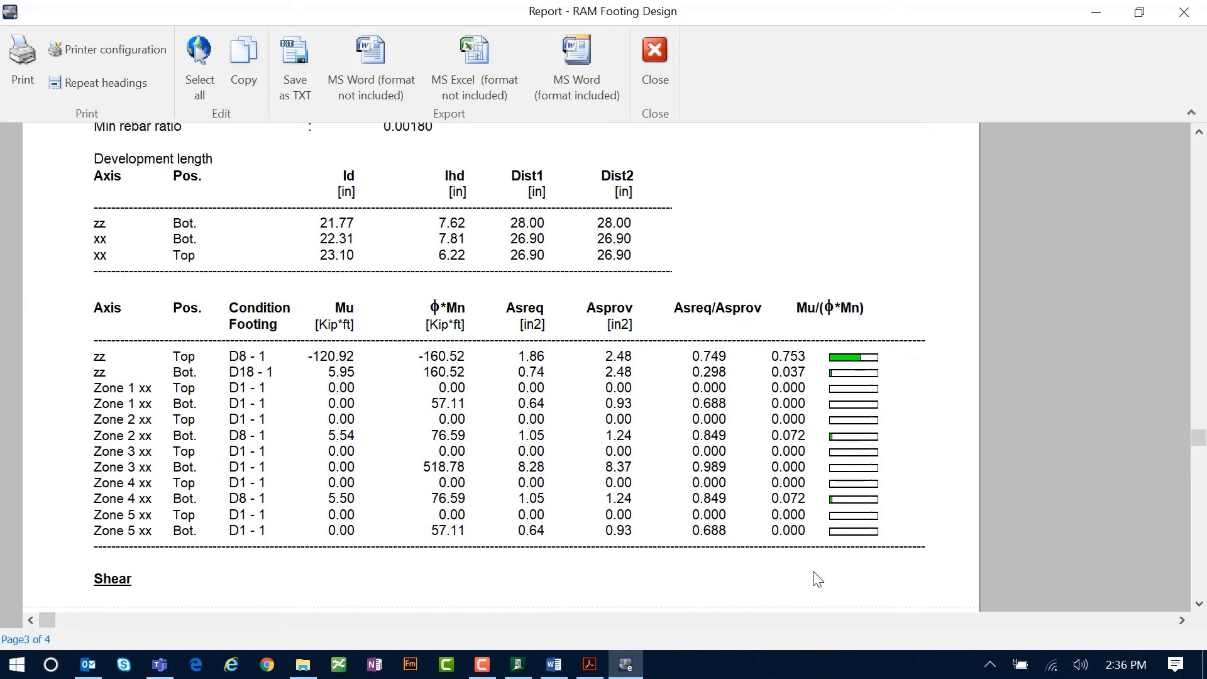
scroll(862, 557, "down", 3)
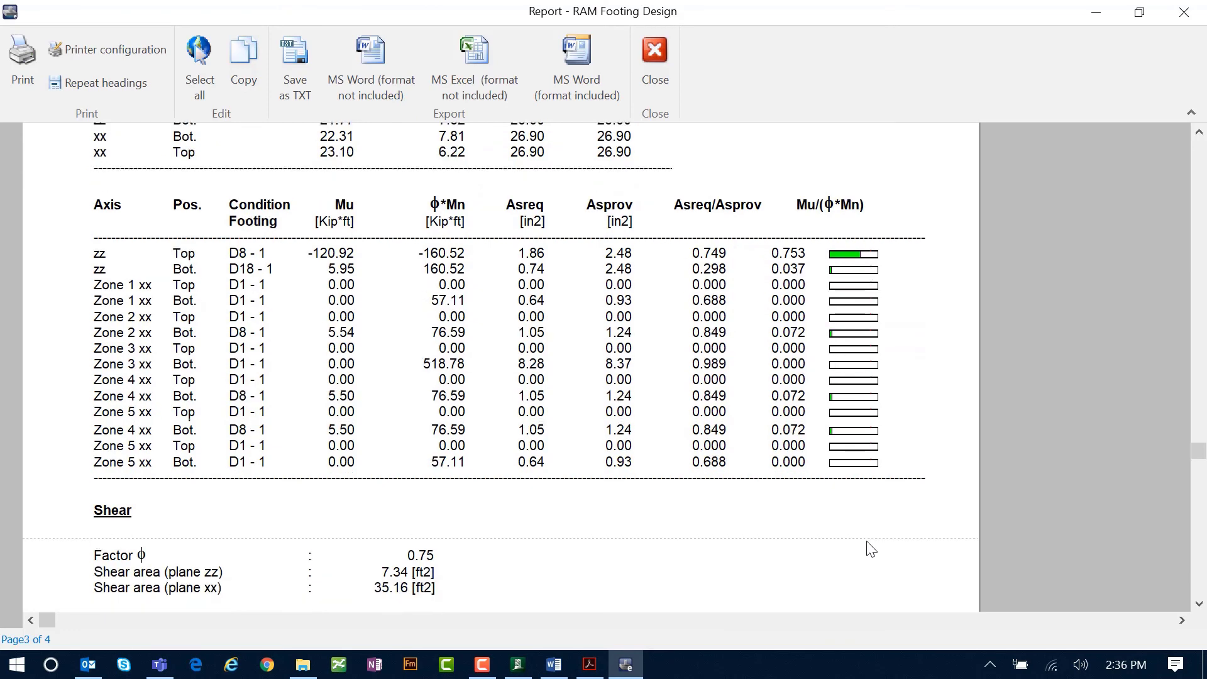
scroll(871, 549, "down", 5)
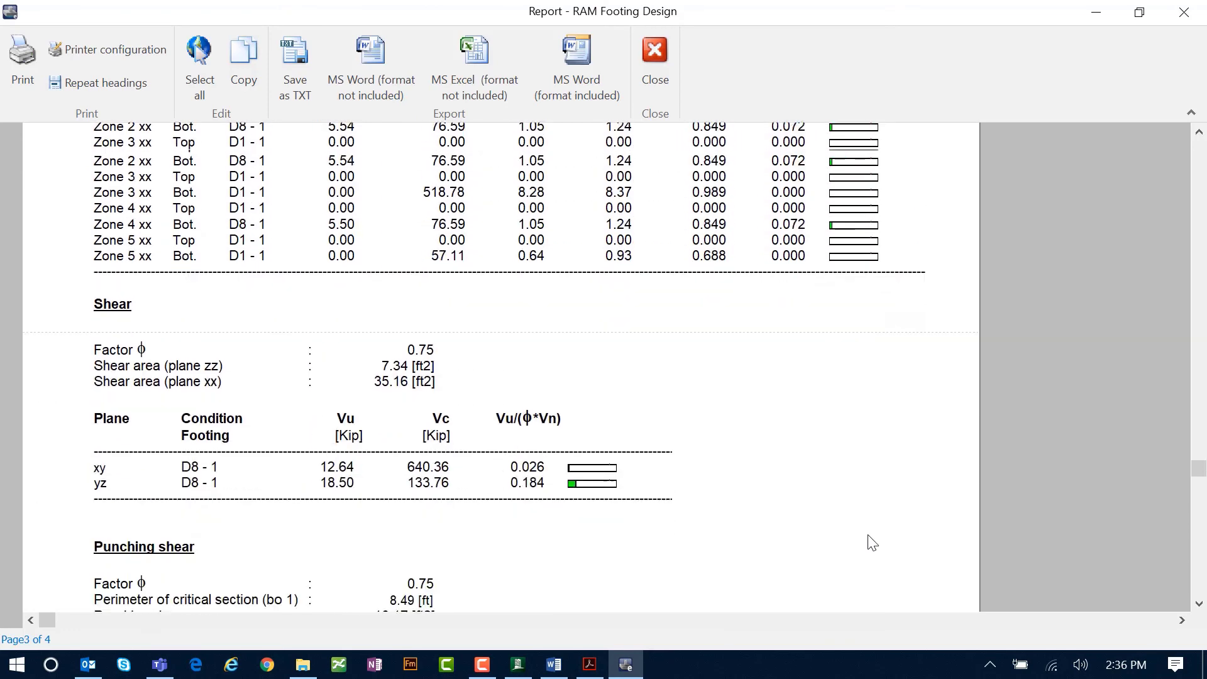
scroll(872, 539, "down", 6)
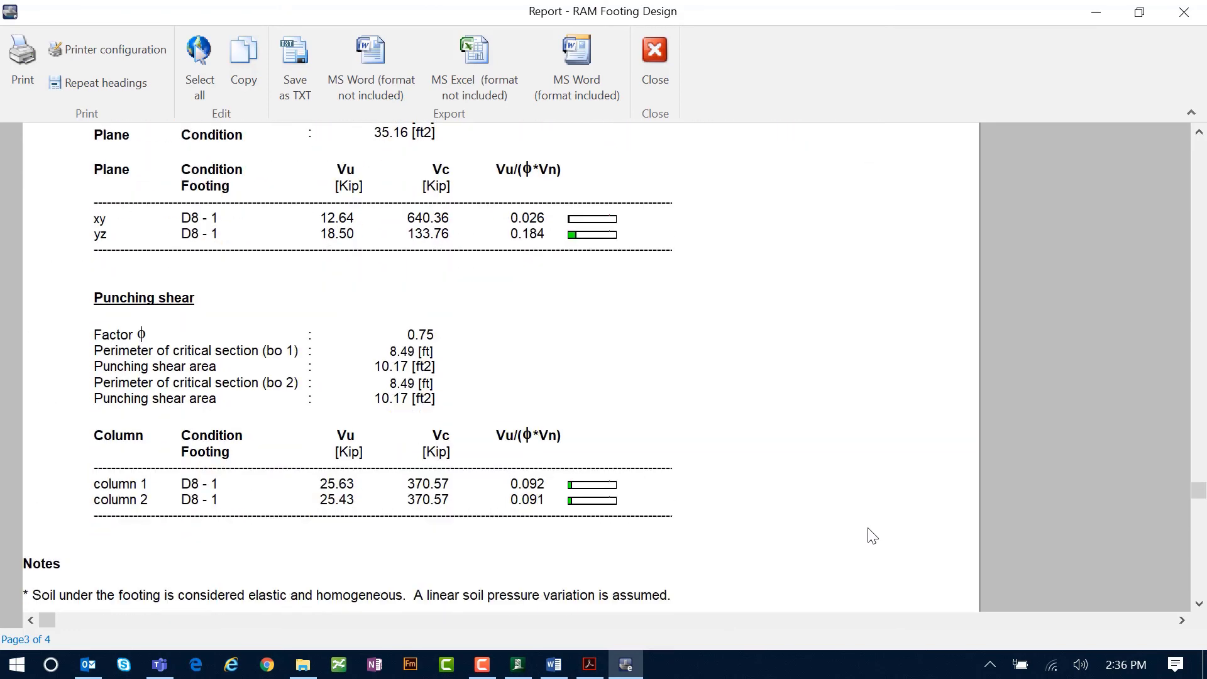
scroll(872, 535, "down", 3)
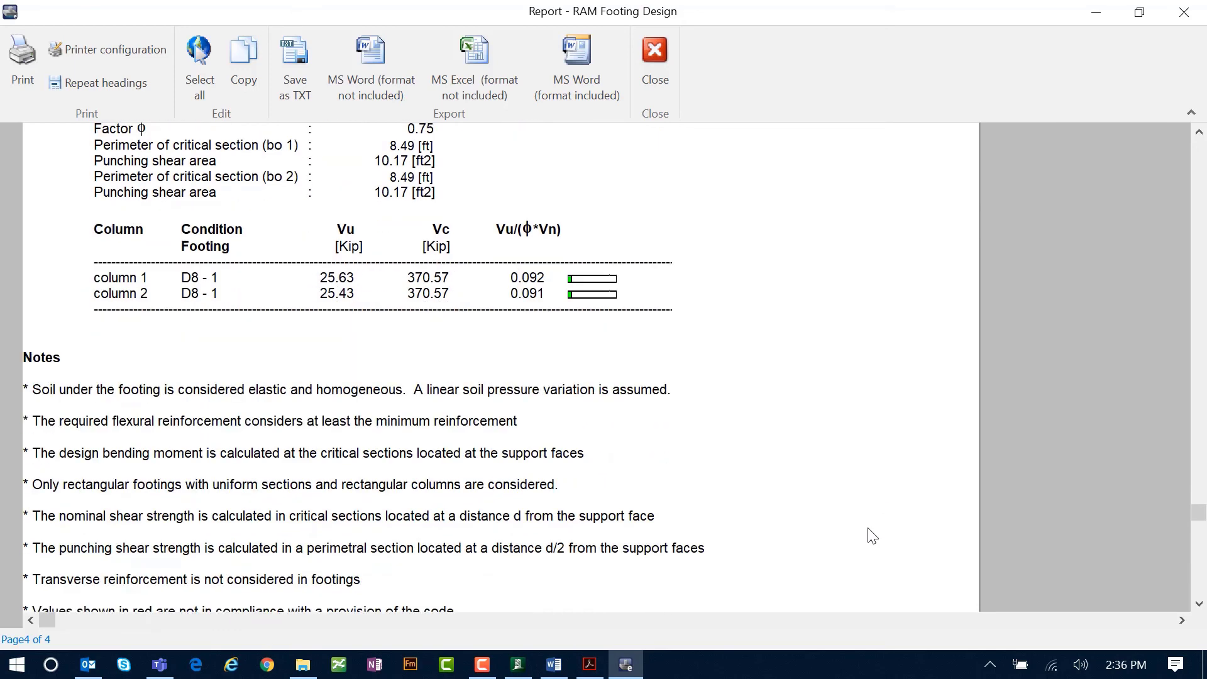
left_click(657, 69)
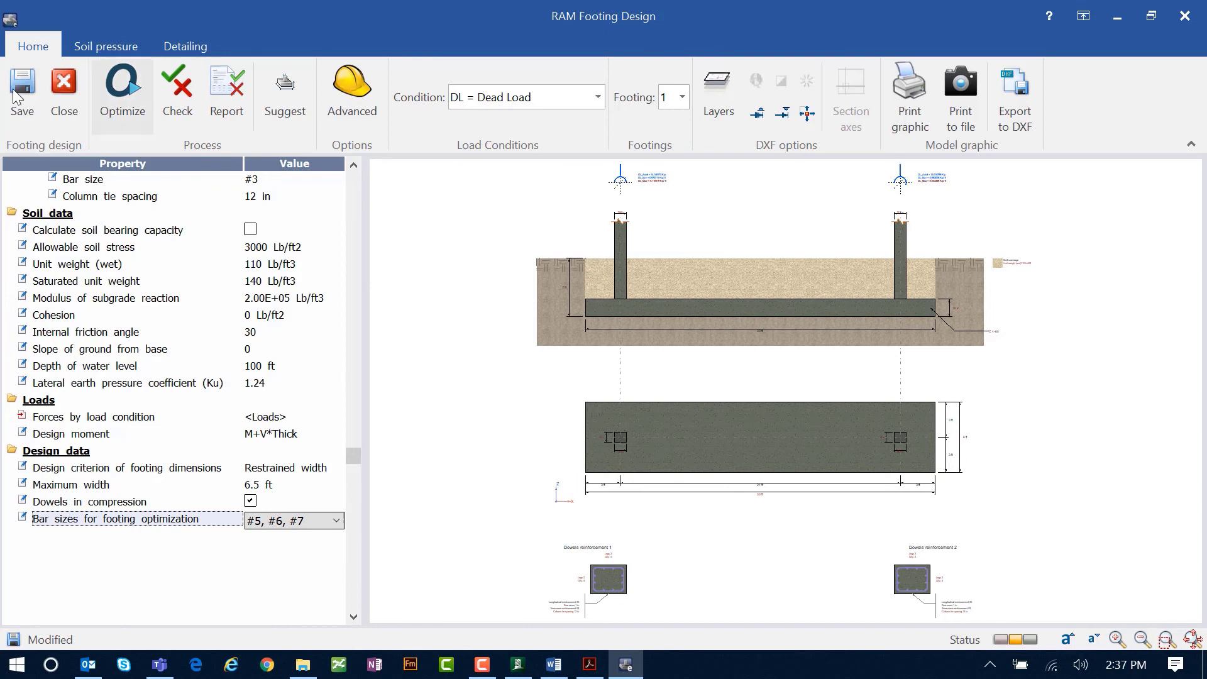
Step: Generate suggested footing dimensions, accepting the loss of the current reinforcement, and optimize the footing design
left_click(119, 101)
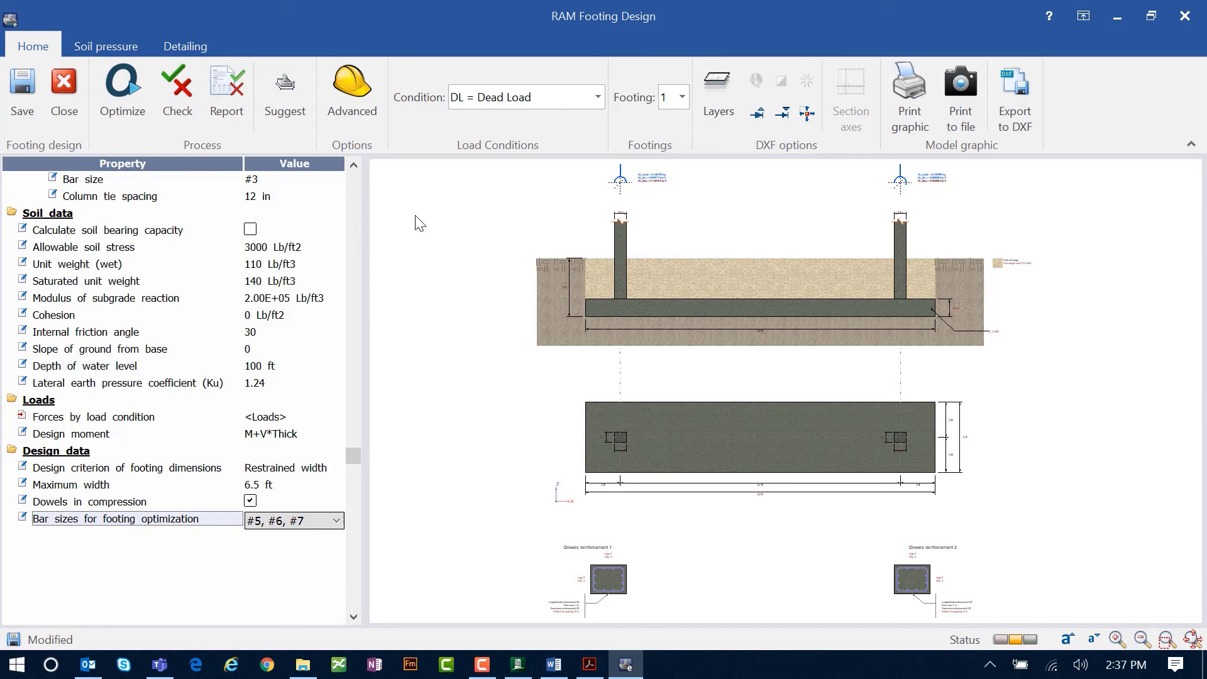
left_click(284, 118)
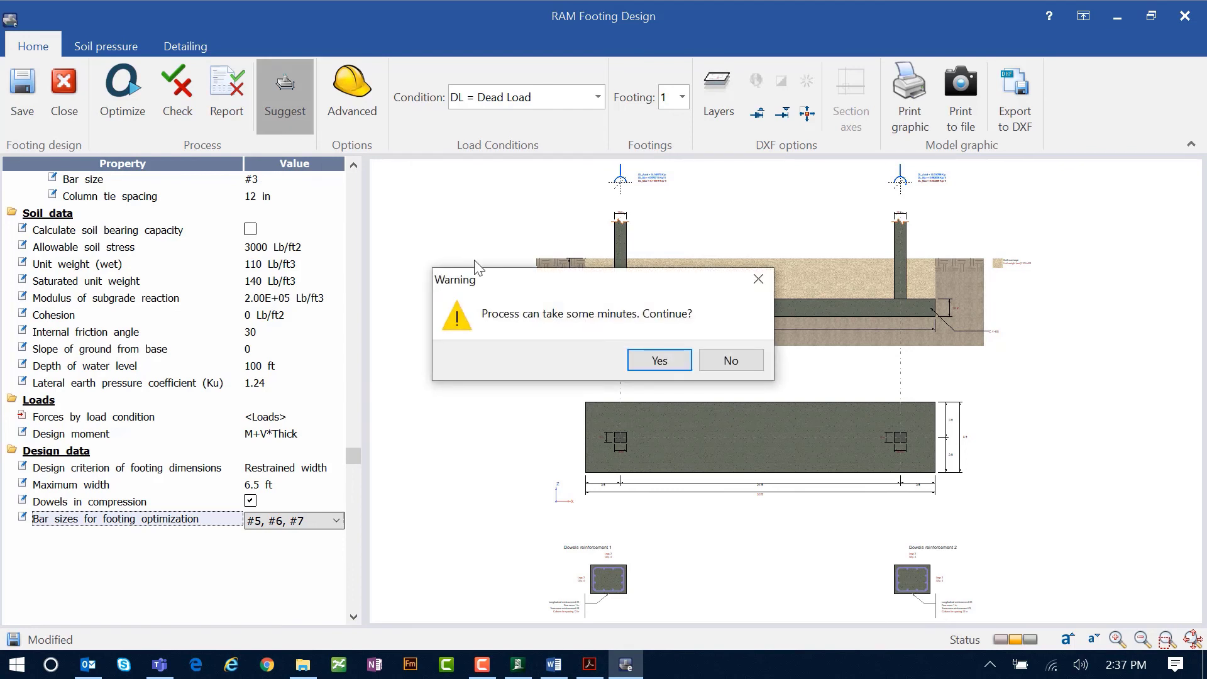
left_click(664, 363)
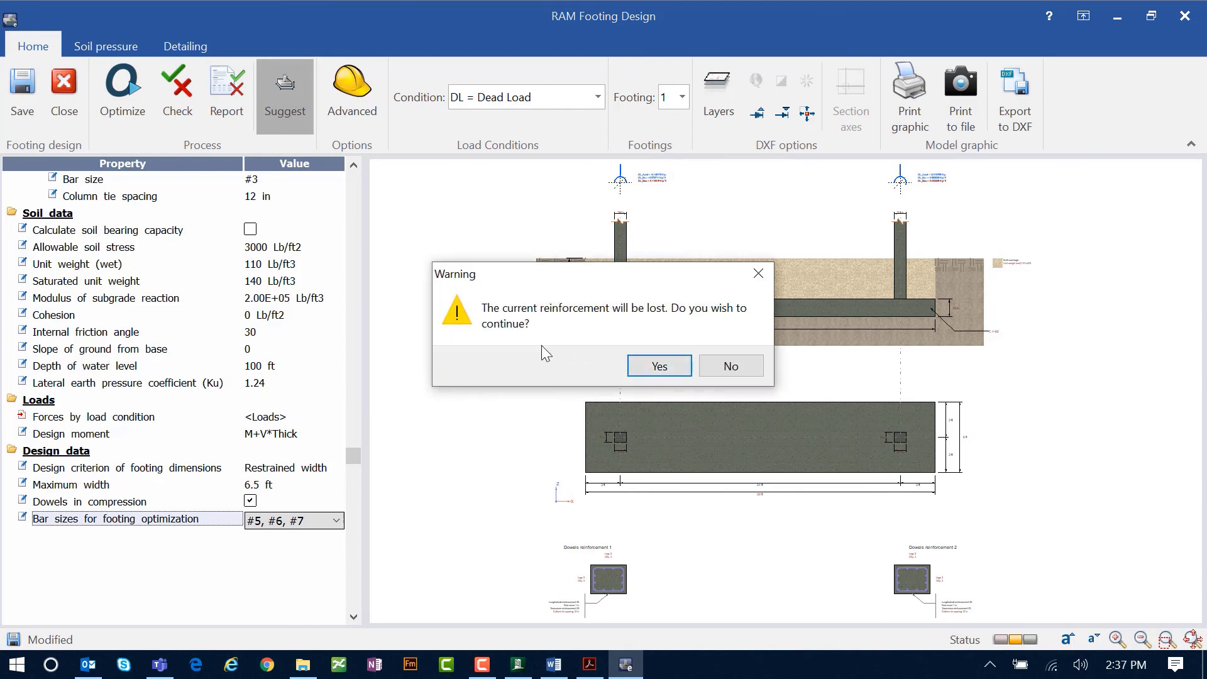
left_click(647, 365)
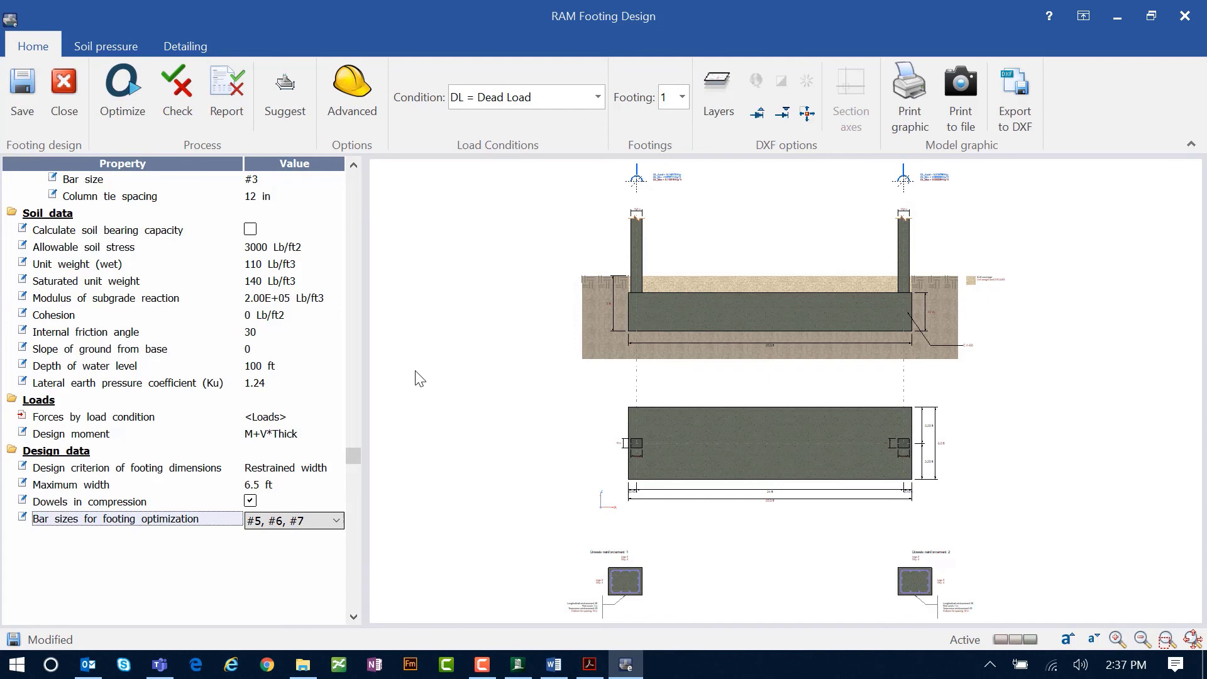
left_click(116, 84)
Step: Review the footing's reinforcement detailing and look through the bar sizes available for the Zone 1 transverse group
left_click(177, 46)
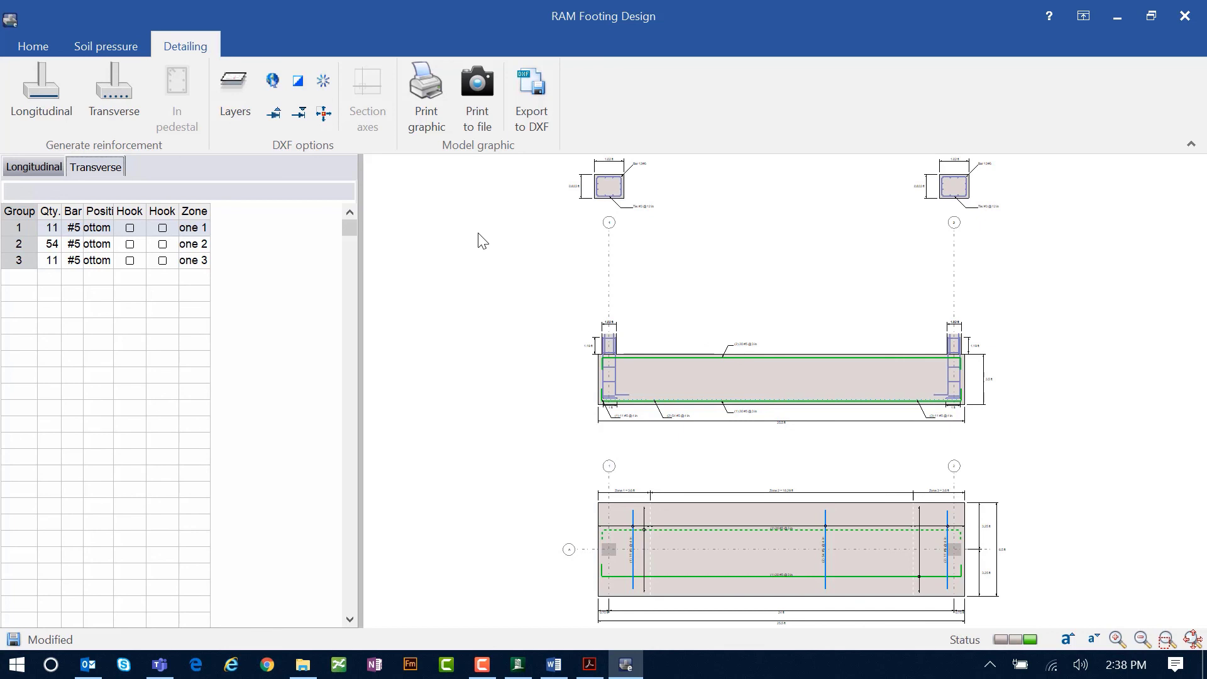
left_click(72, 232)
left_click(73, 232)
left_click(75, 232)
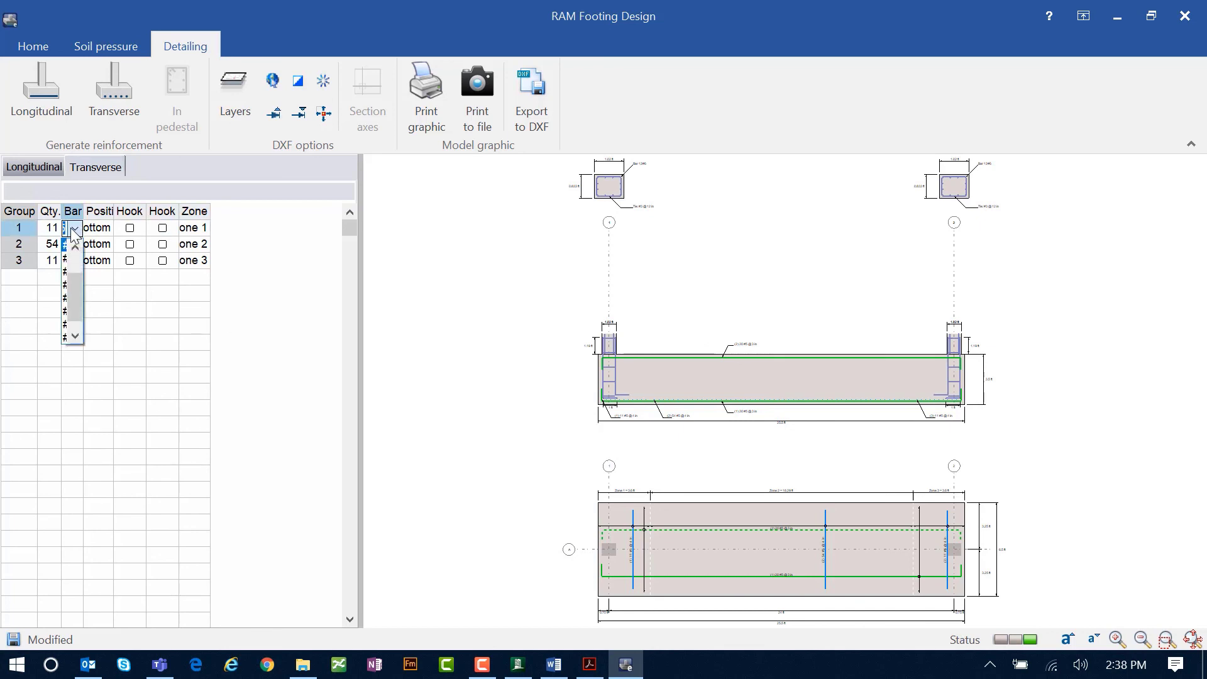
left_click(75, 230)
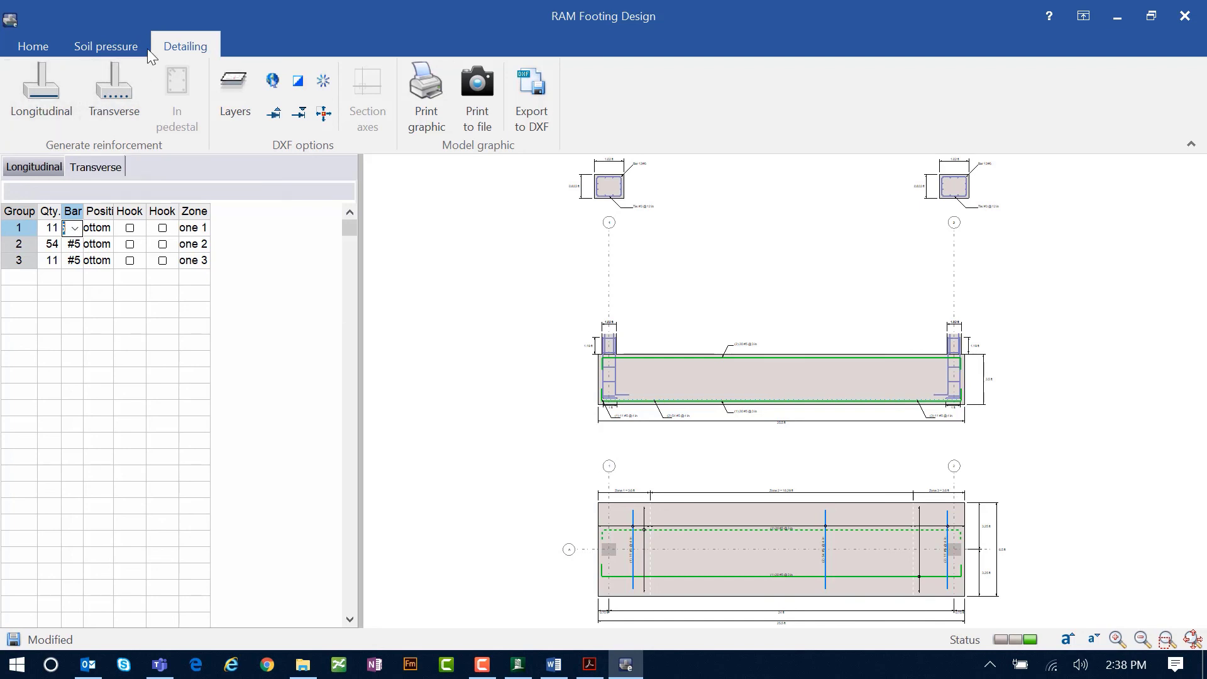
Step: Display the footing's soil pressure and force diagrams for load combination D5=1.2DL+1.6LLr
left_click(104, 51)
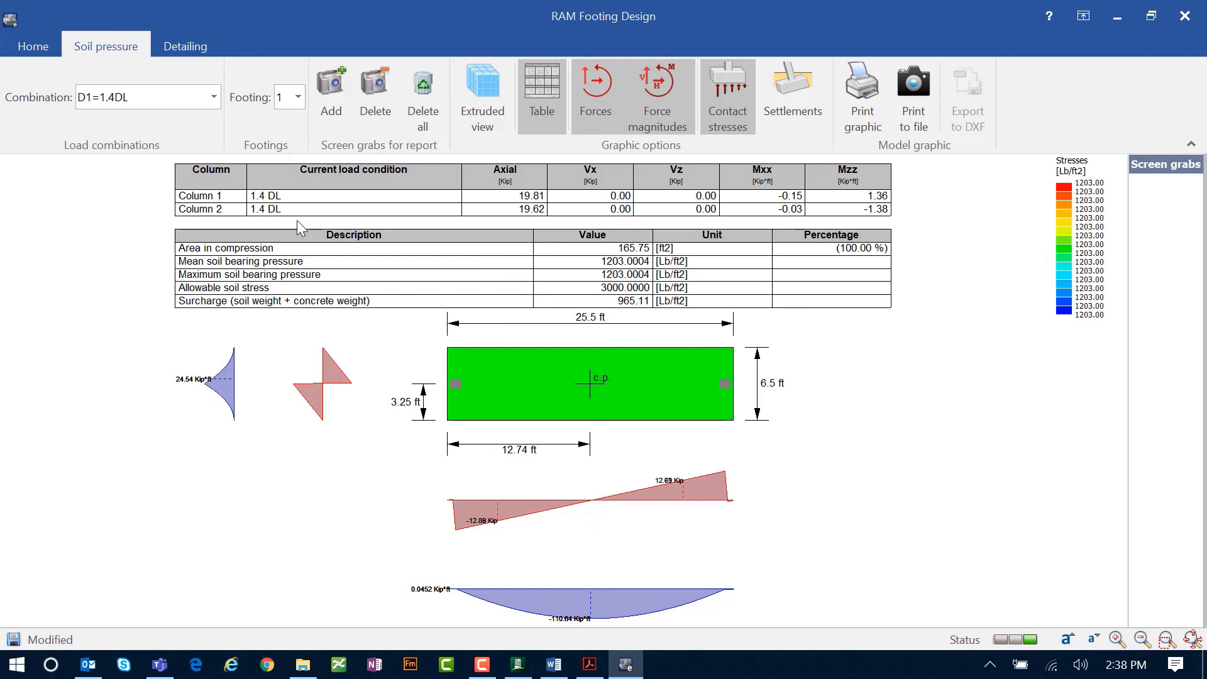
left_click(212, 100)
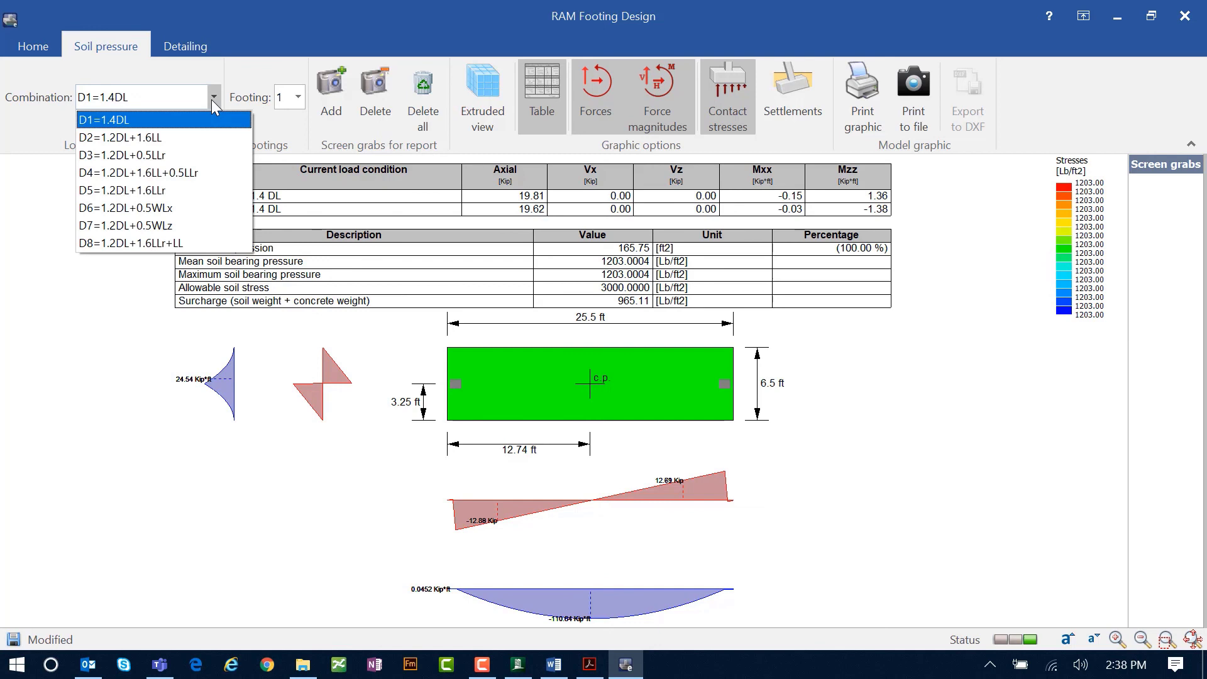
left_click(172, 192)
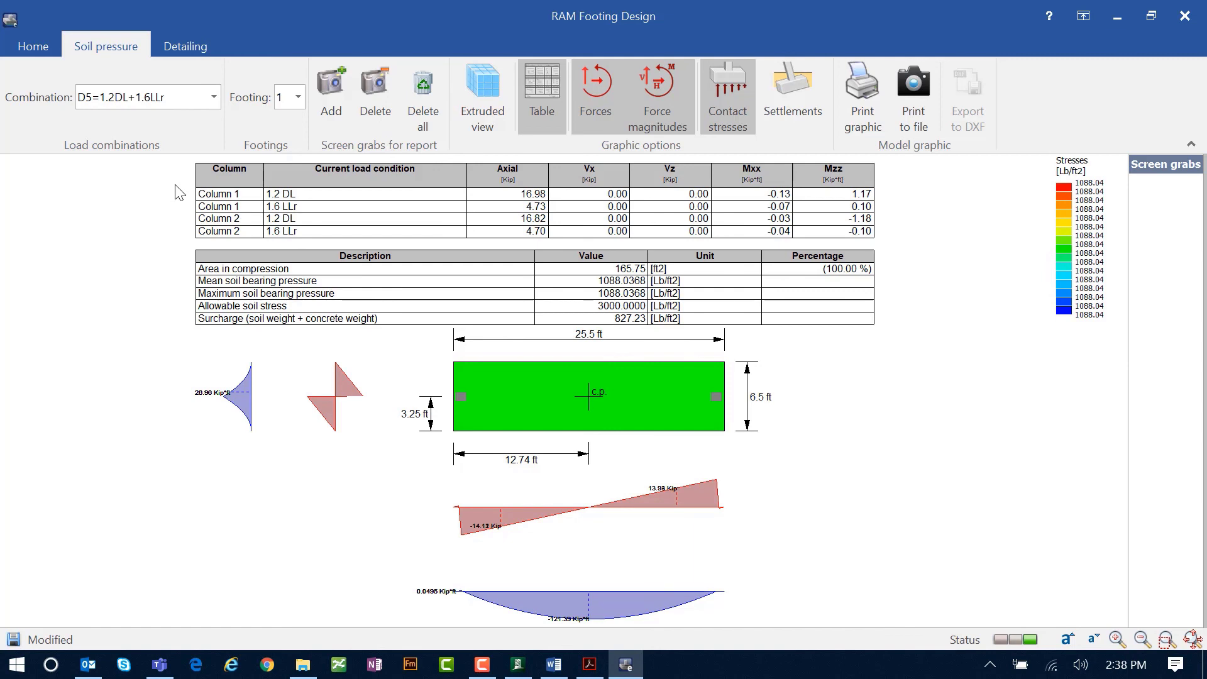
Step: Close the footing design without saving the changes and return to the structural model
left_click(33, 46)
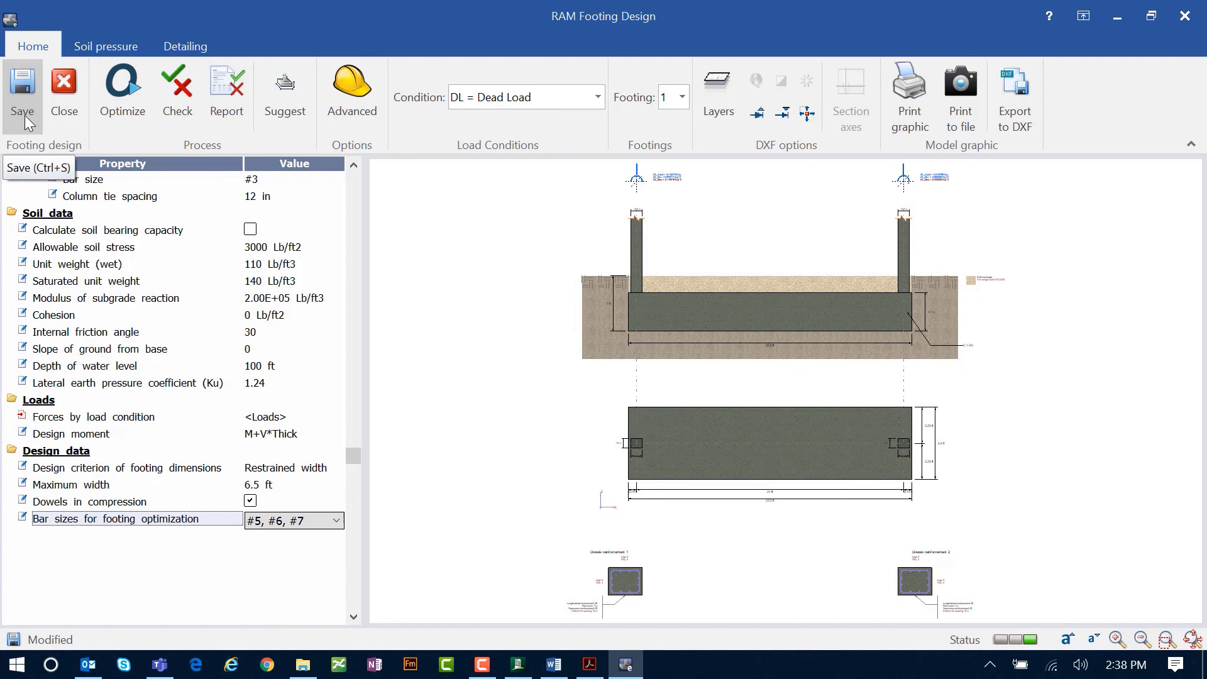
left_click(57, 102)
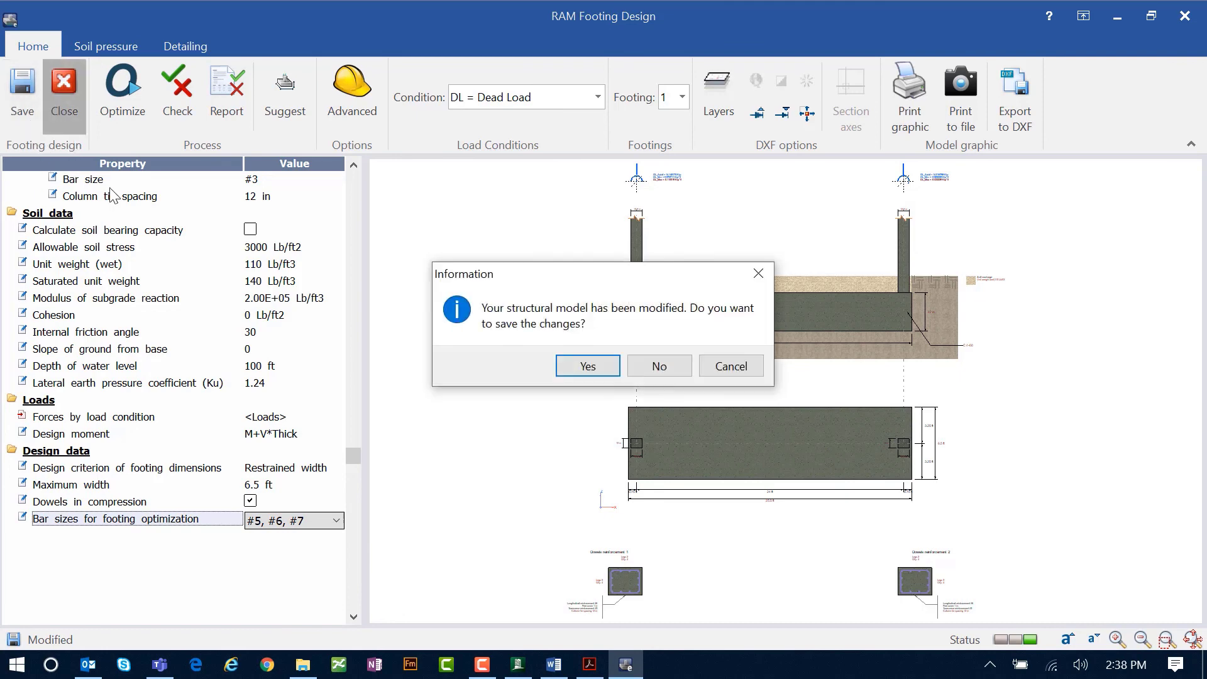
left_click(640, 370)
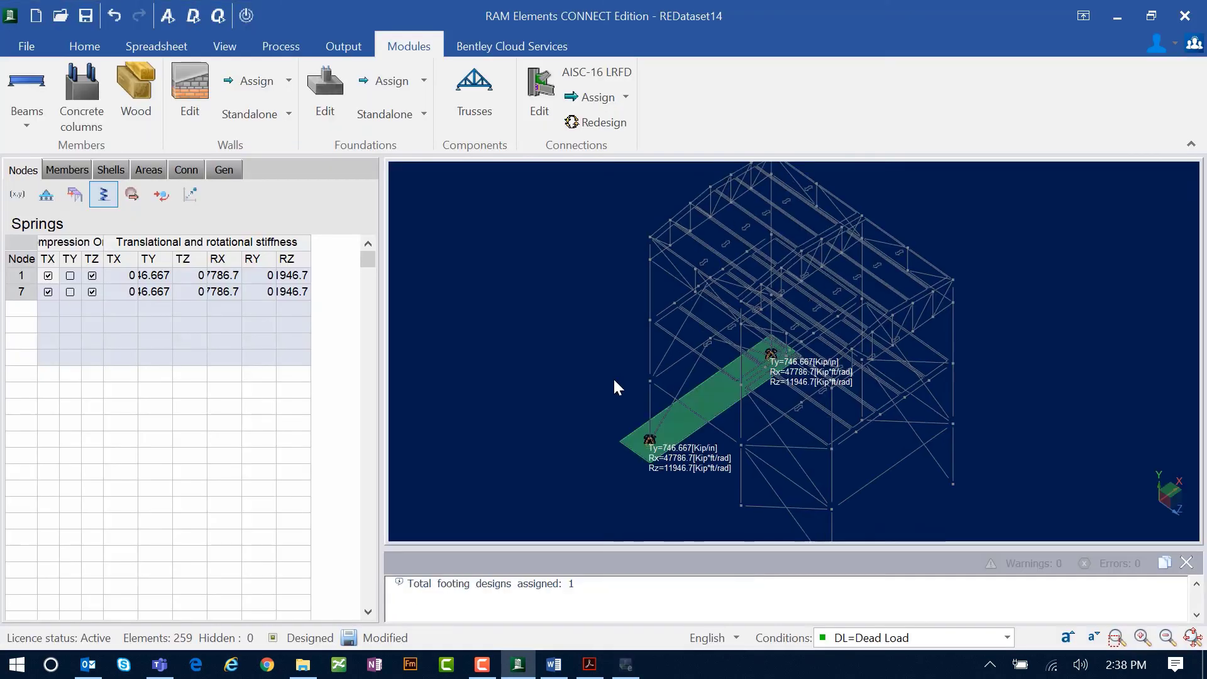